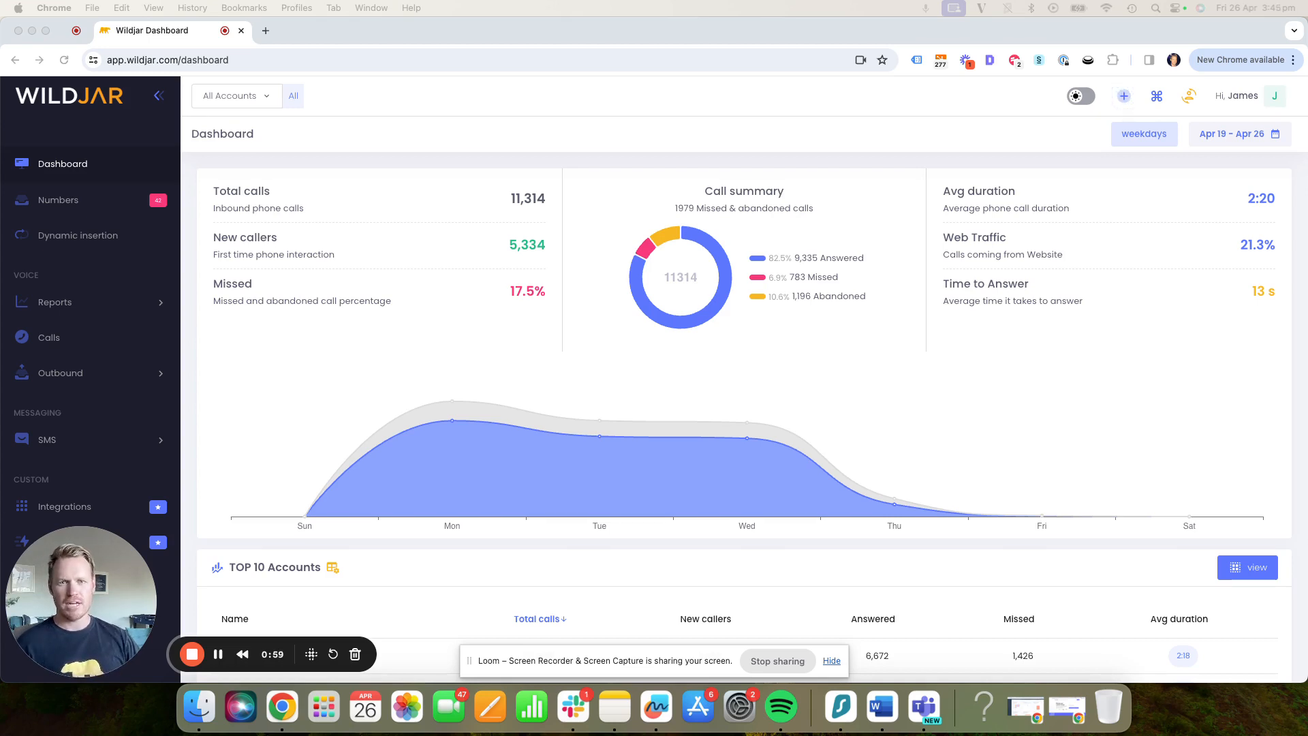
click(70, 638)
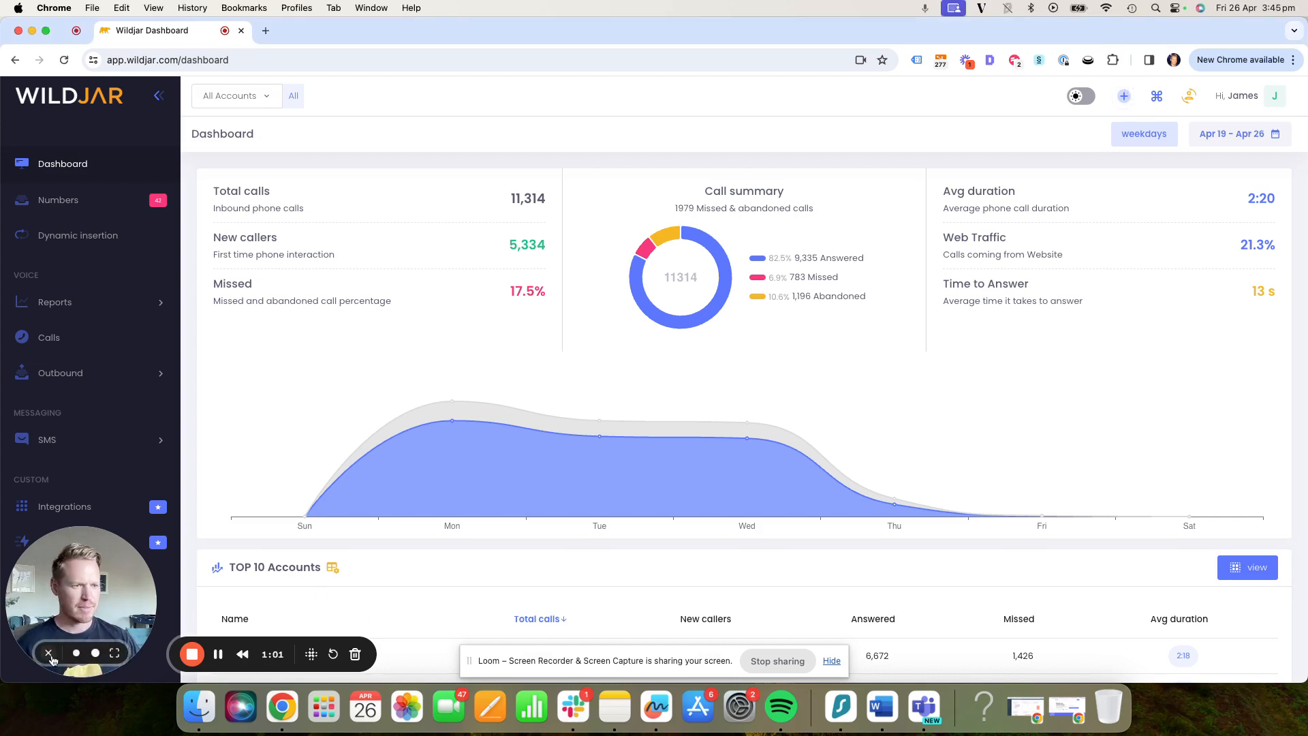
click(48, 654)
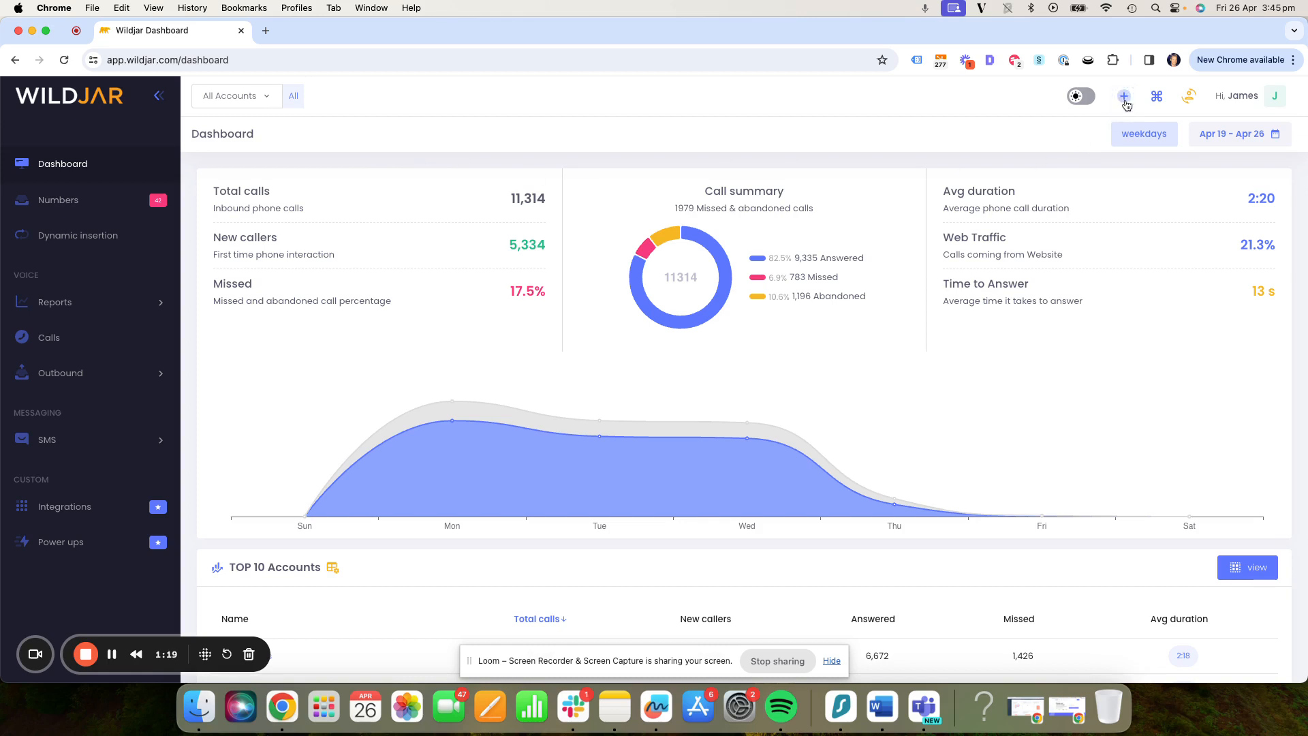
click(1085, 97)
click(1085, 98)
- Start creating a new account and name it Smile Dental Practice
click(1122, 99)
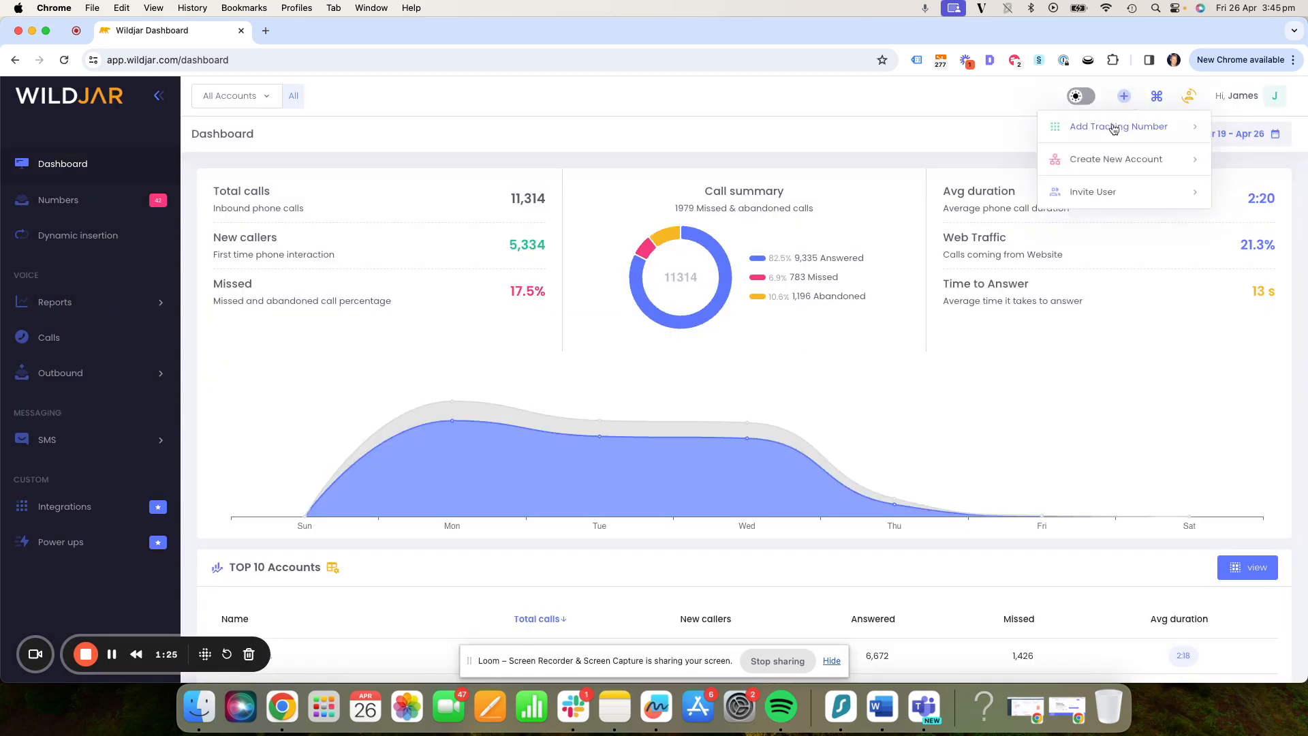
click(1106, 156)
click(860, 229)
text(DEntal )
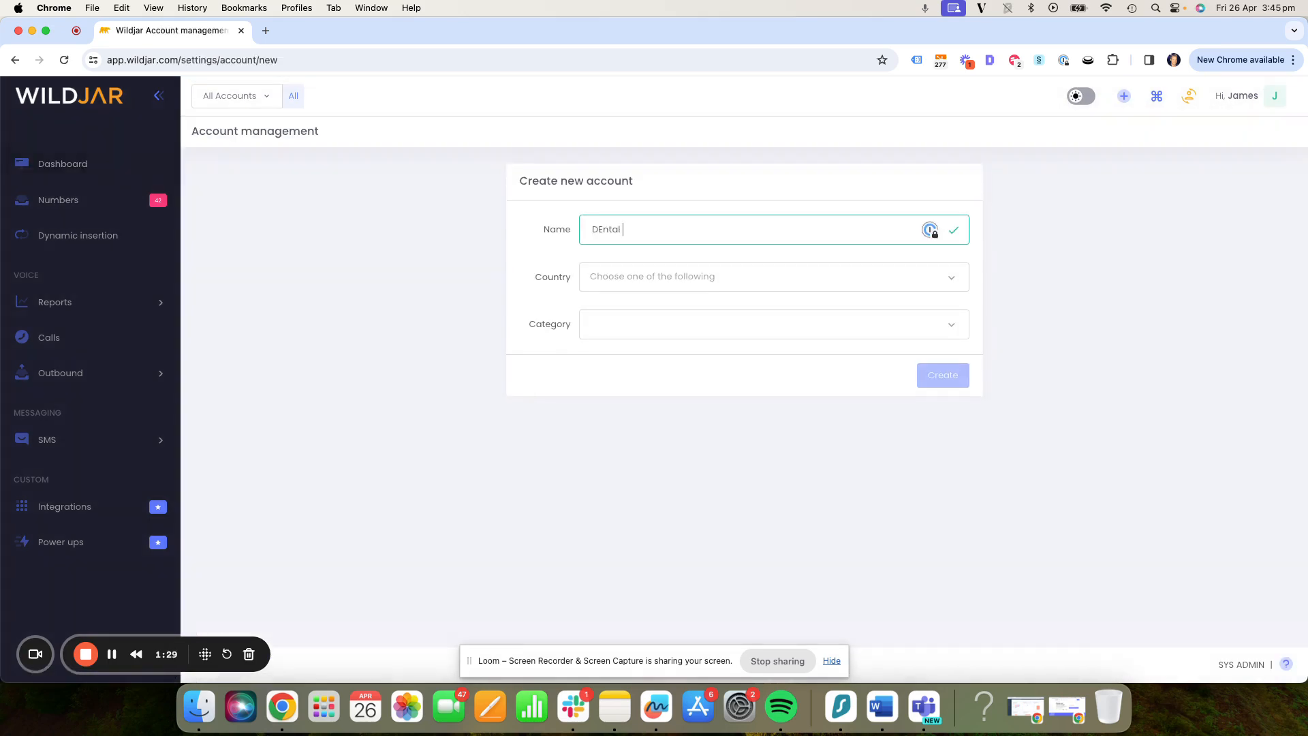
text(pra)
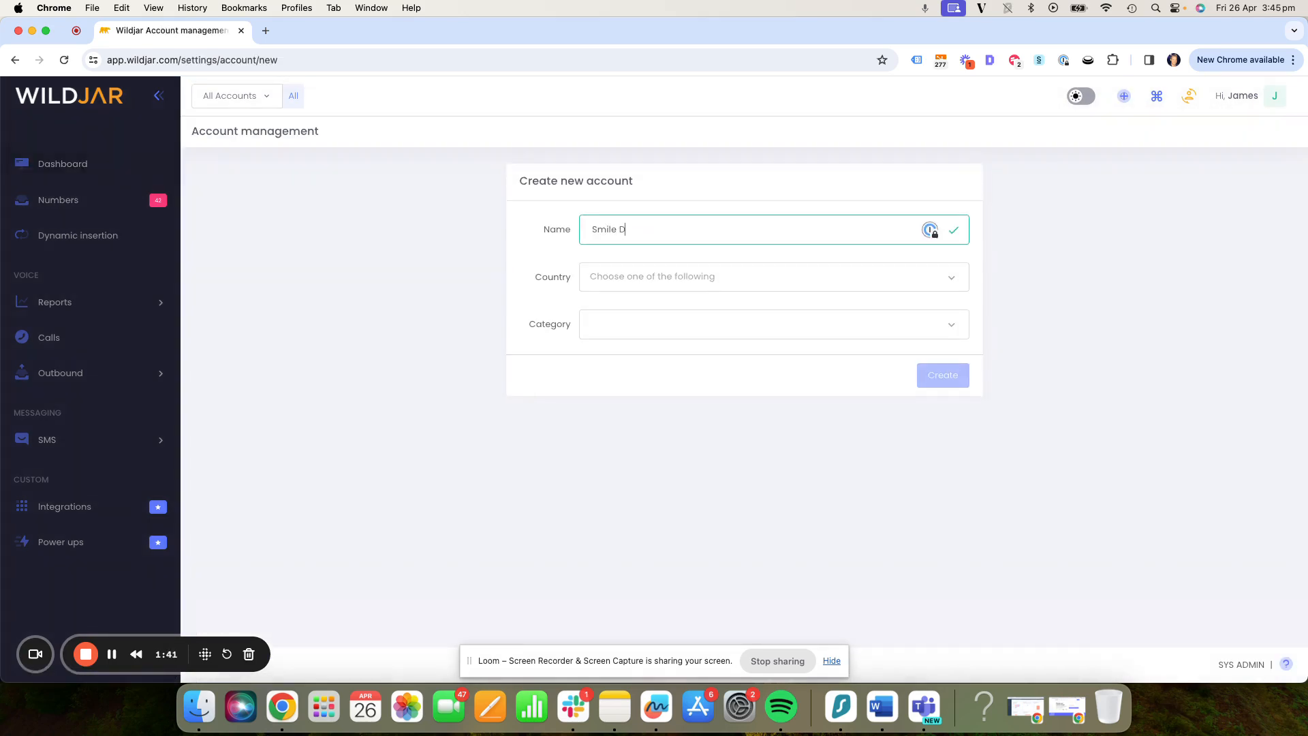
text(ental)
- Set the new account's country to Australia
click(648, 278)
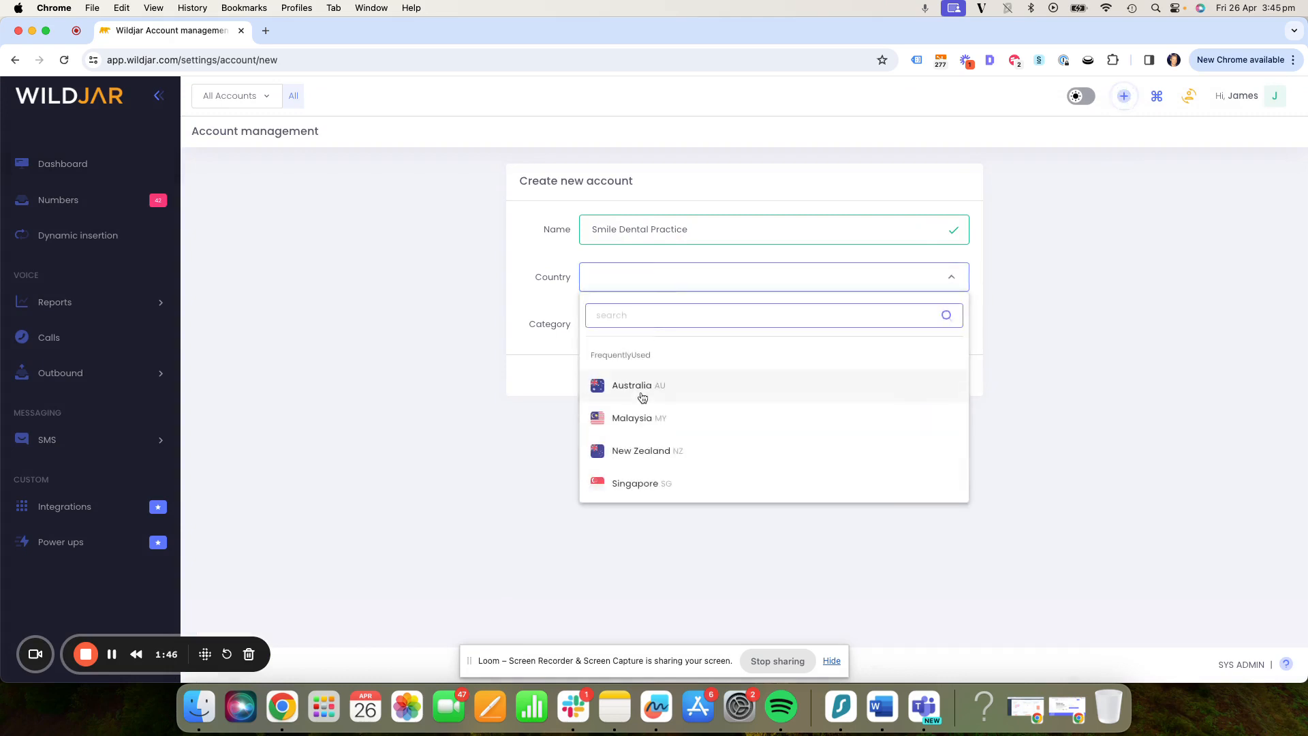
scroll(660, 391, down, 3)
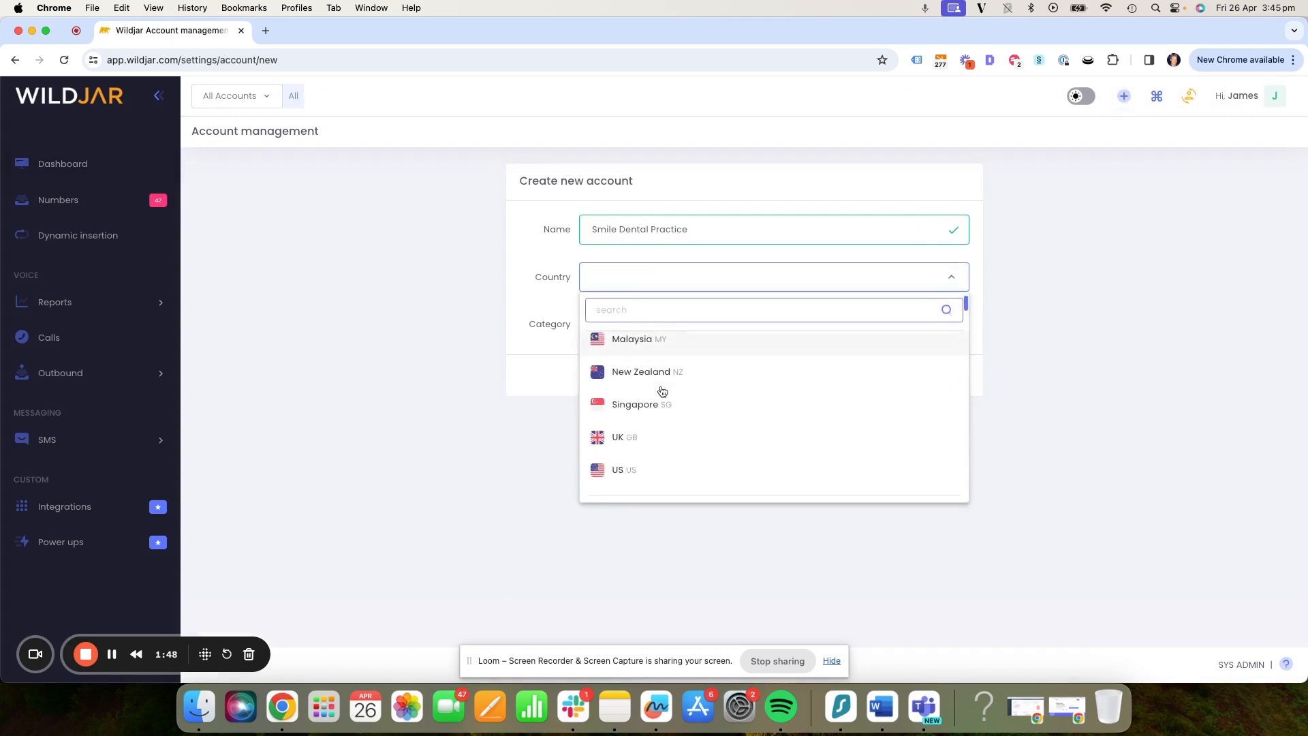
scroll(661, 390, up, 2)
click(657, 355)
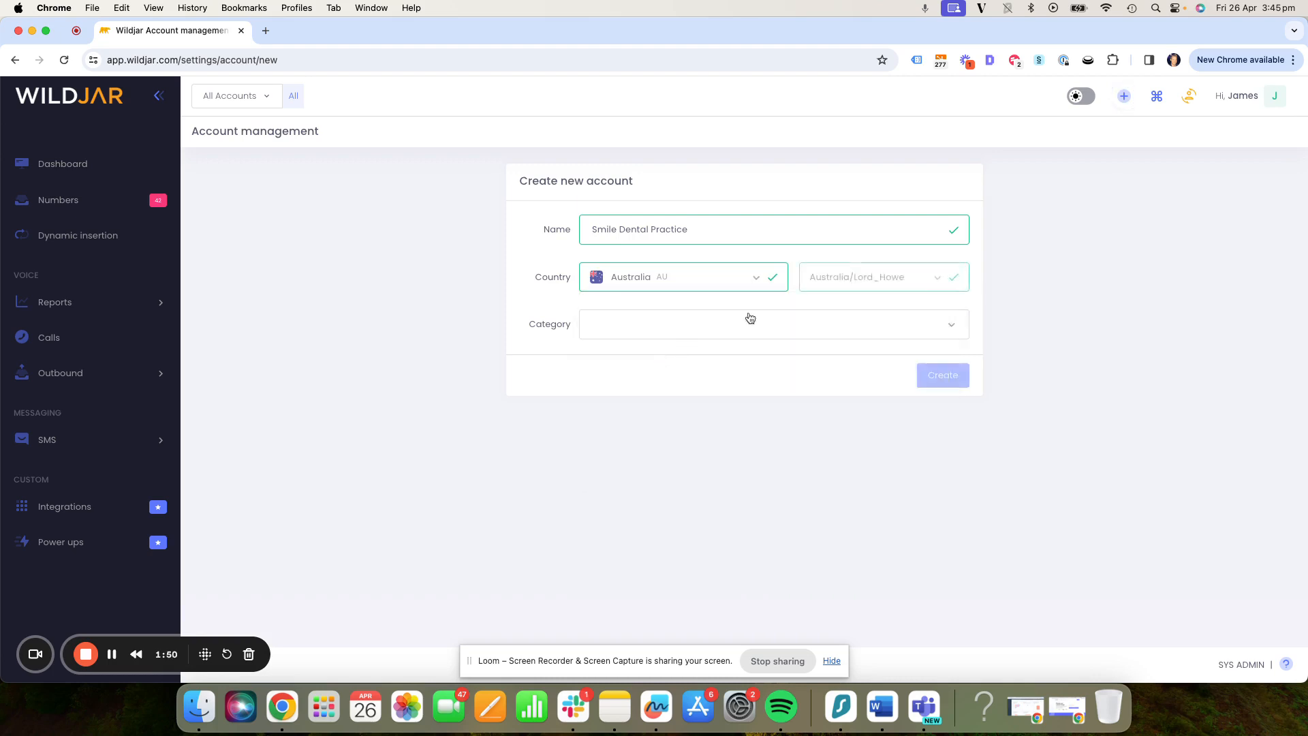
- Set the account's category to Healthcare - Dental and create the account
click(629, 332)
scroll(682, 480, down, 5)
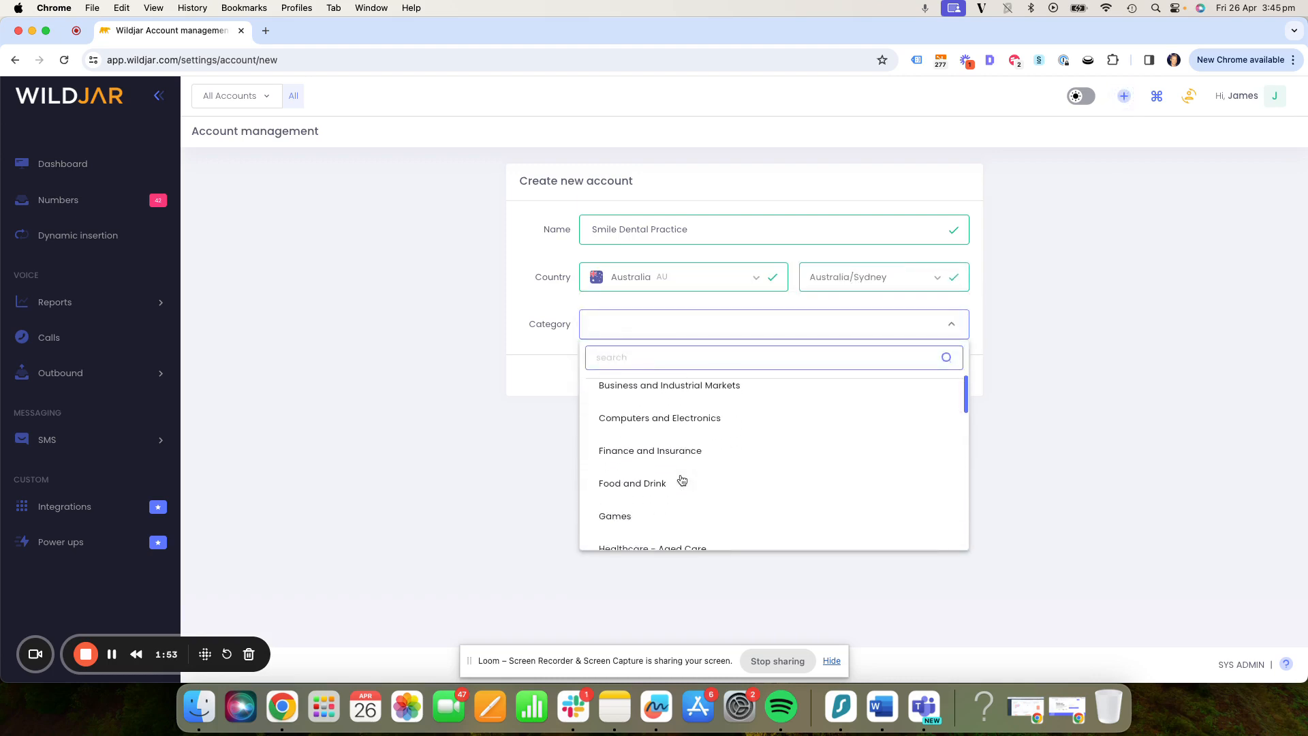
click(644, 440)
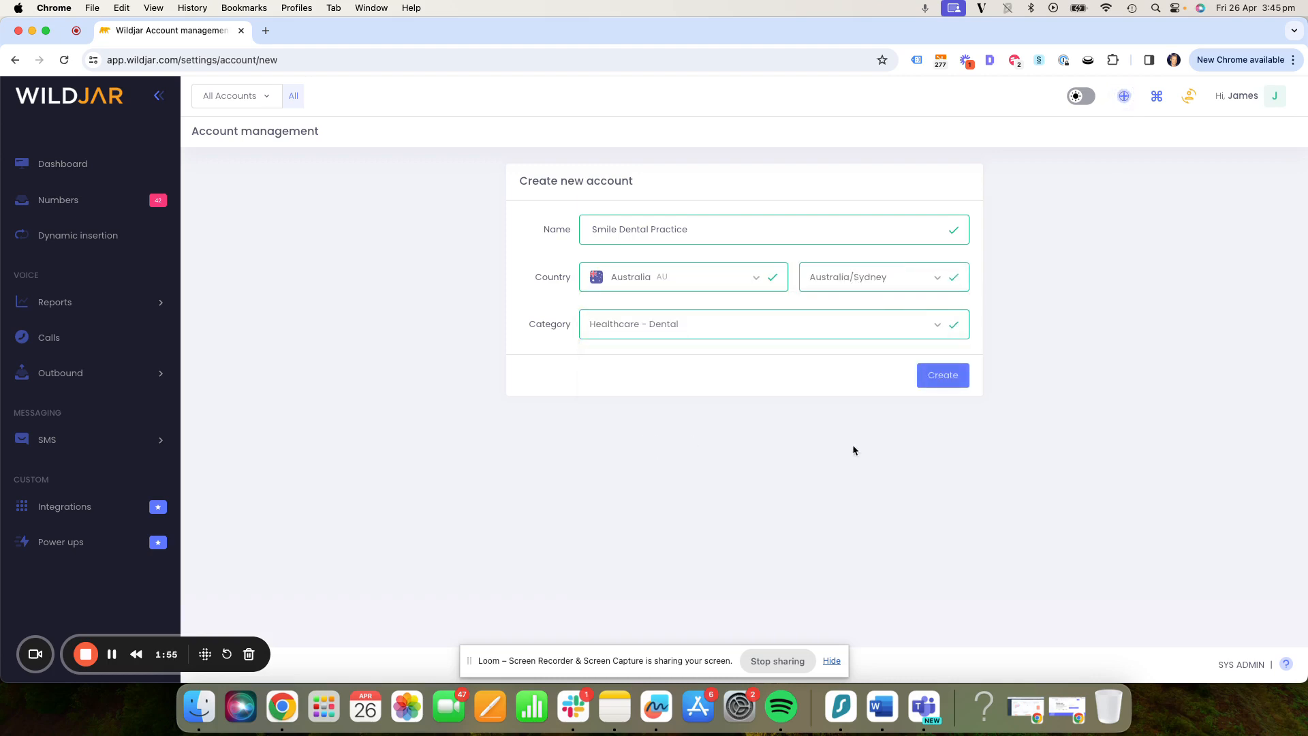
click(940, 376)
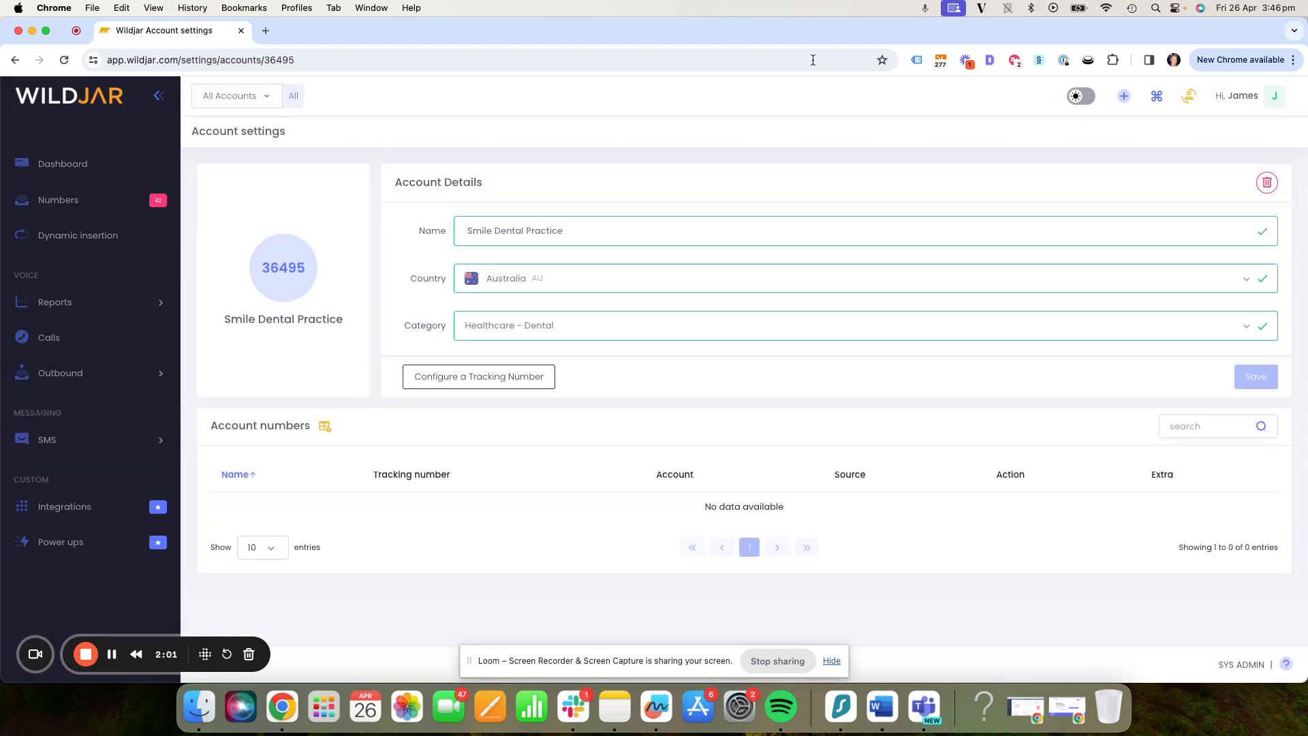
- Start a tracking number for the new account with source Smile Dental Google Ads and filter the available numbers by location "sydn"
double_click(284, 268)
click(447, 377)
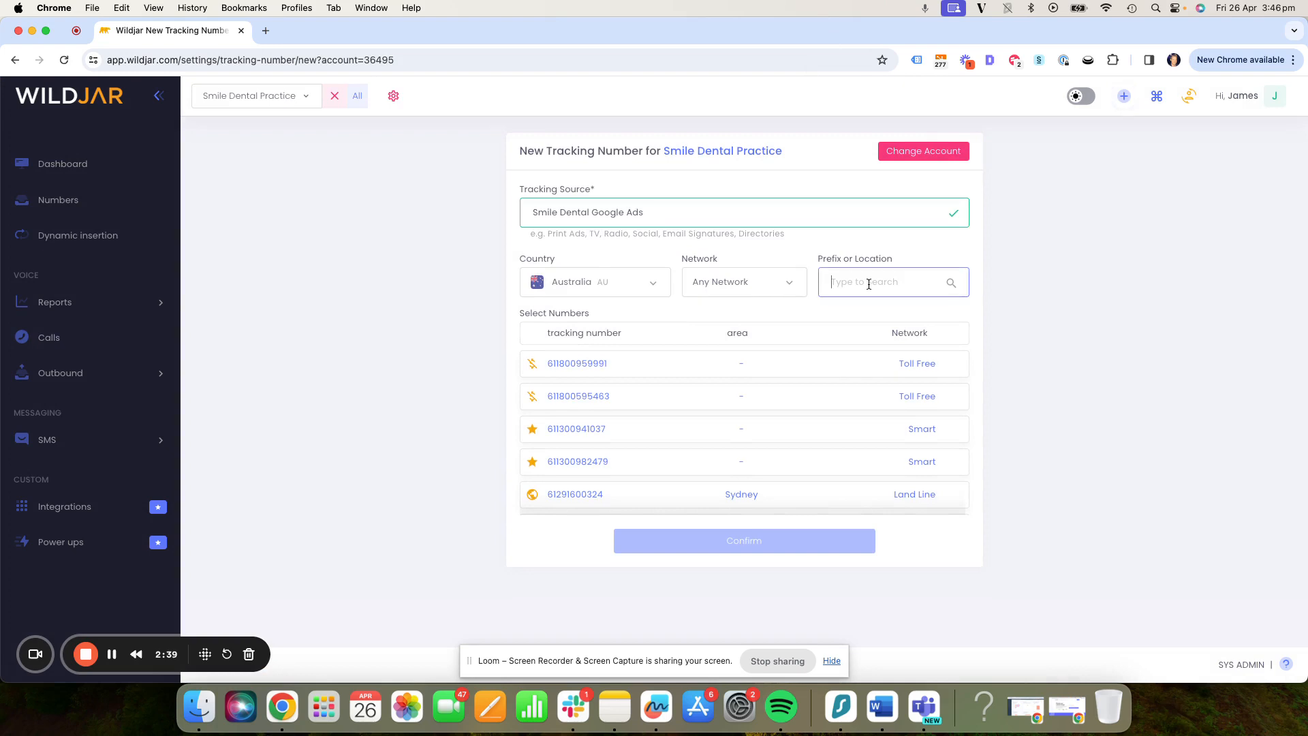
text(sydn)
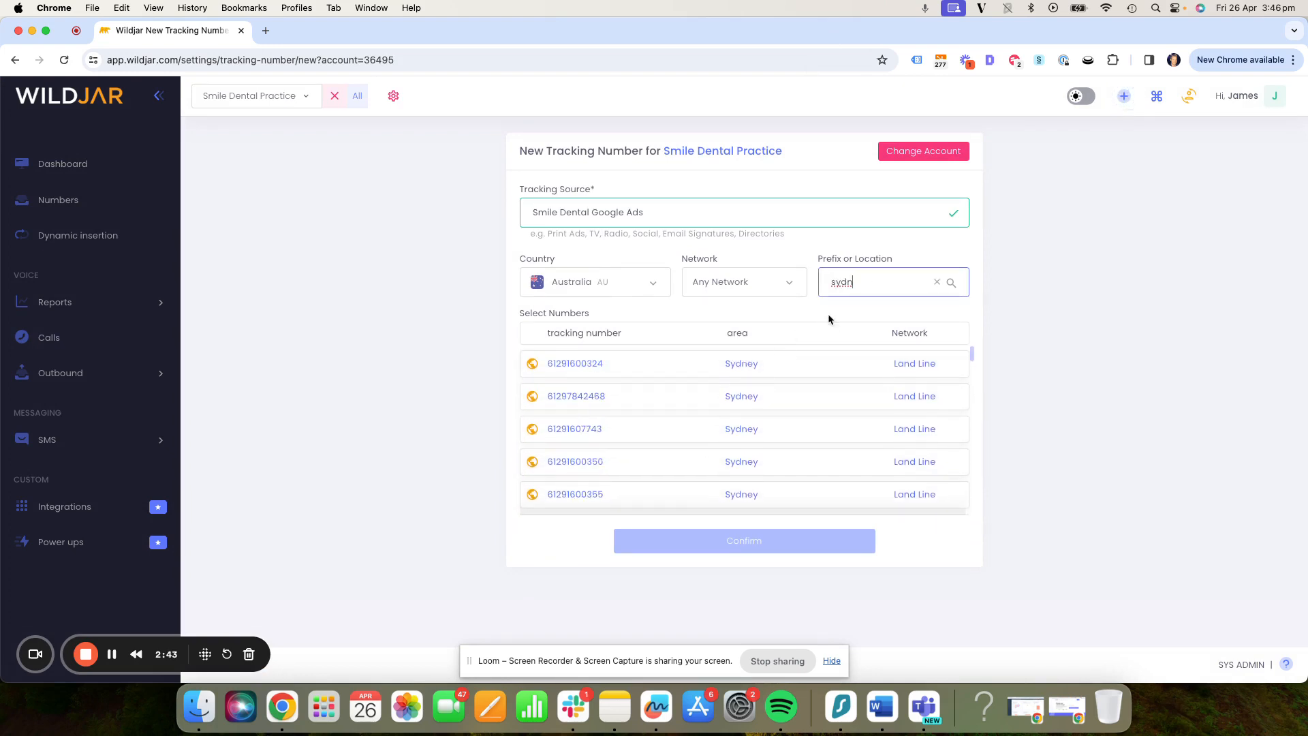
- Filter the available tracking numbers by the prefix 029
key(super+a)
text(0298)
key(BackSpace)
- Filter the available numbers by location "sydne" and select the first Sydney land line
key(super+a)
text(sydne)
click(615, 366)
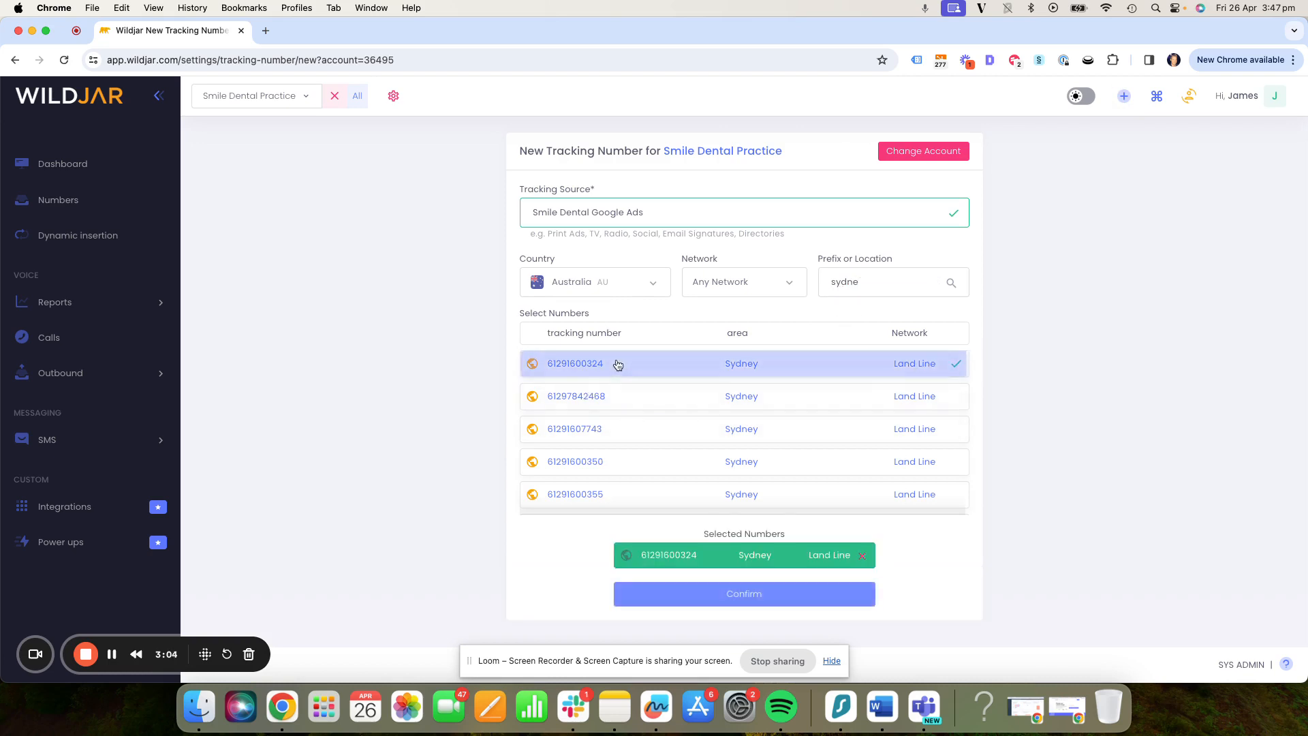
- Add two more Sydney land lines to the selection and remove both again
click(620, 398)
scroll(621, 401, down, 2)
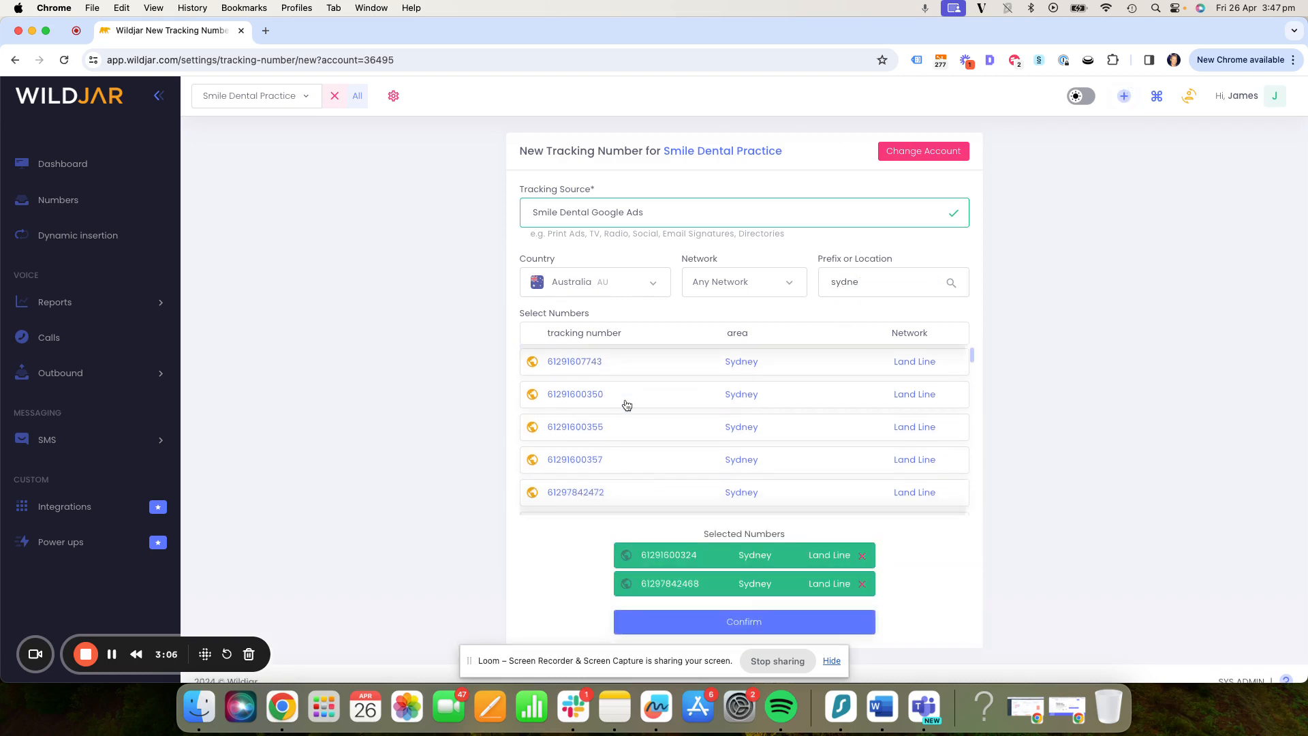
click(627, 402)
scroll(596, 545, down, 2)
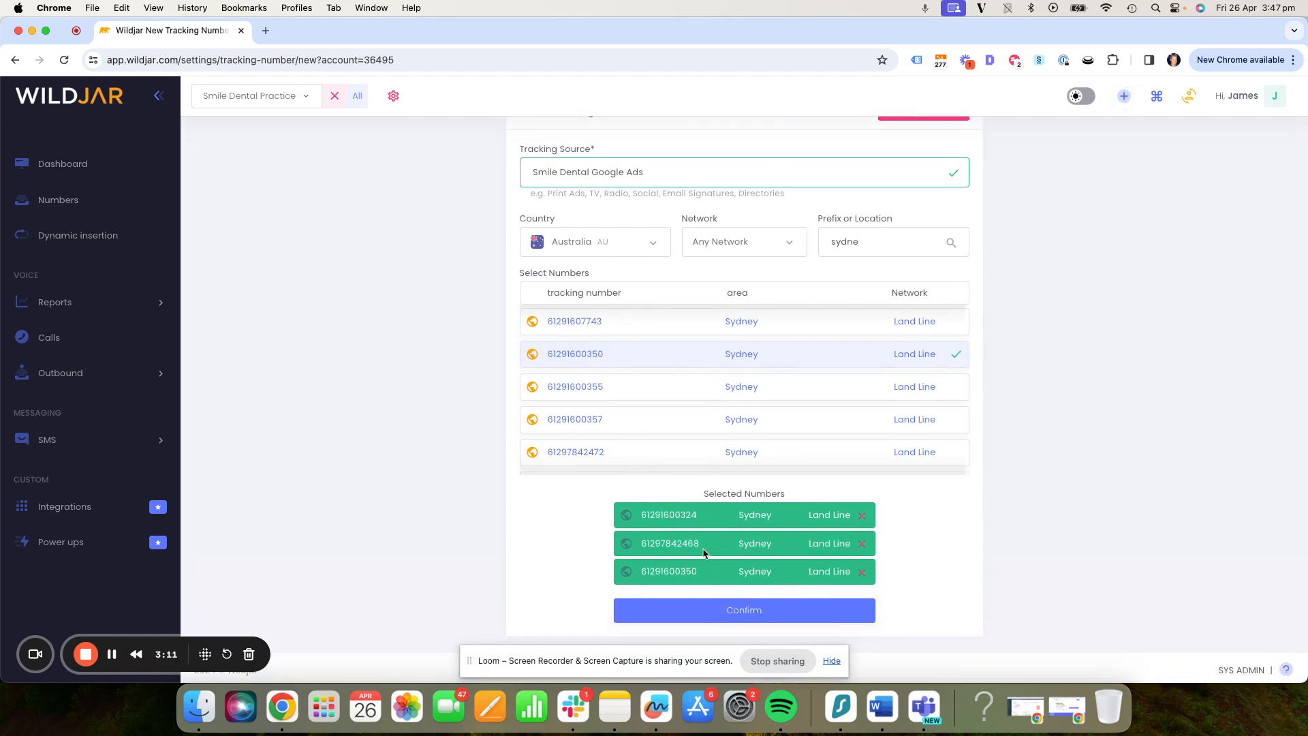
scroll(681, 518, up, 2)
click(649, 394)
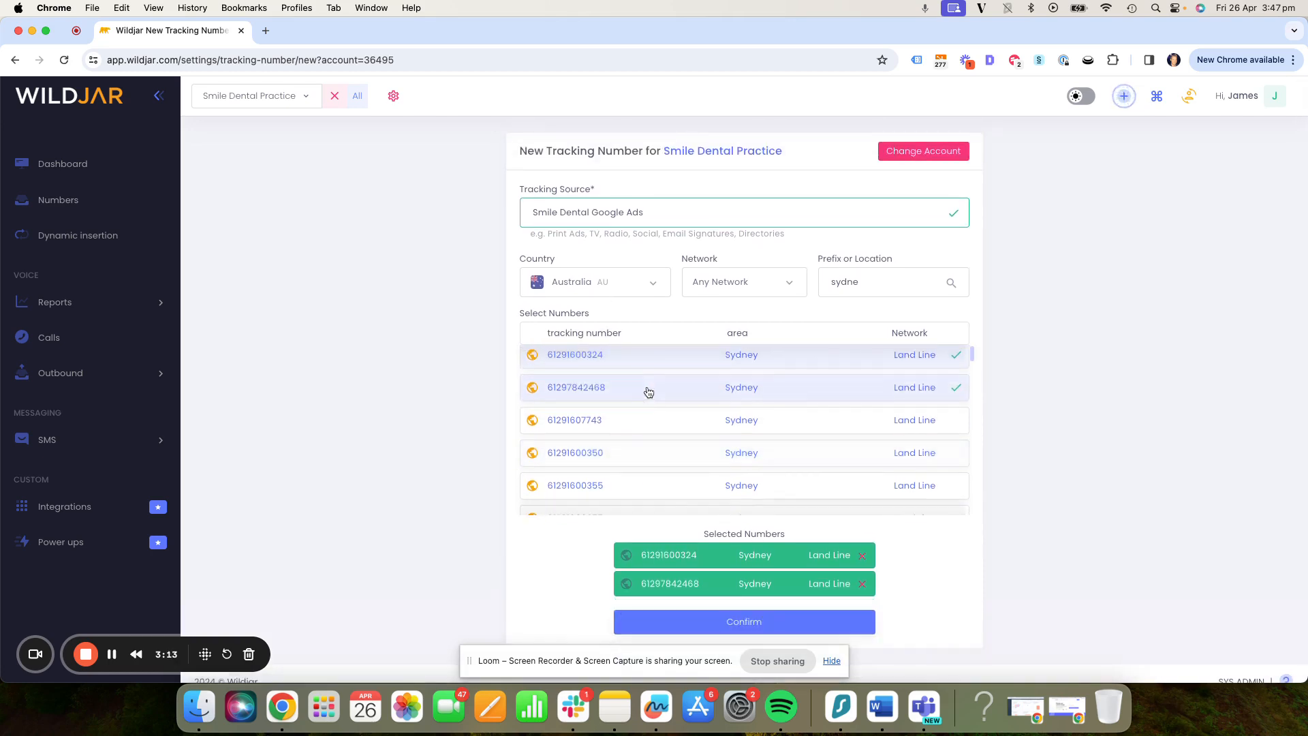
click(648, 391)
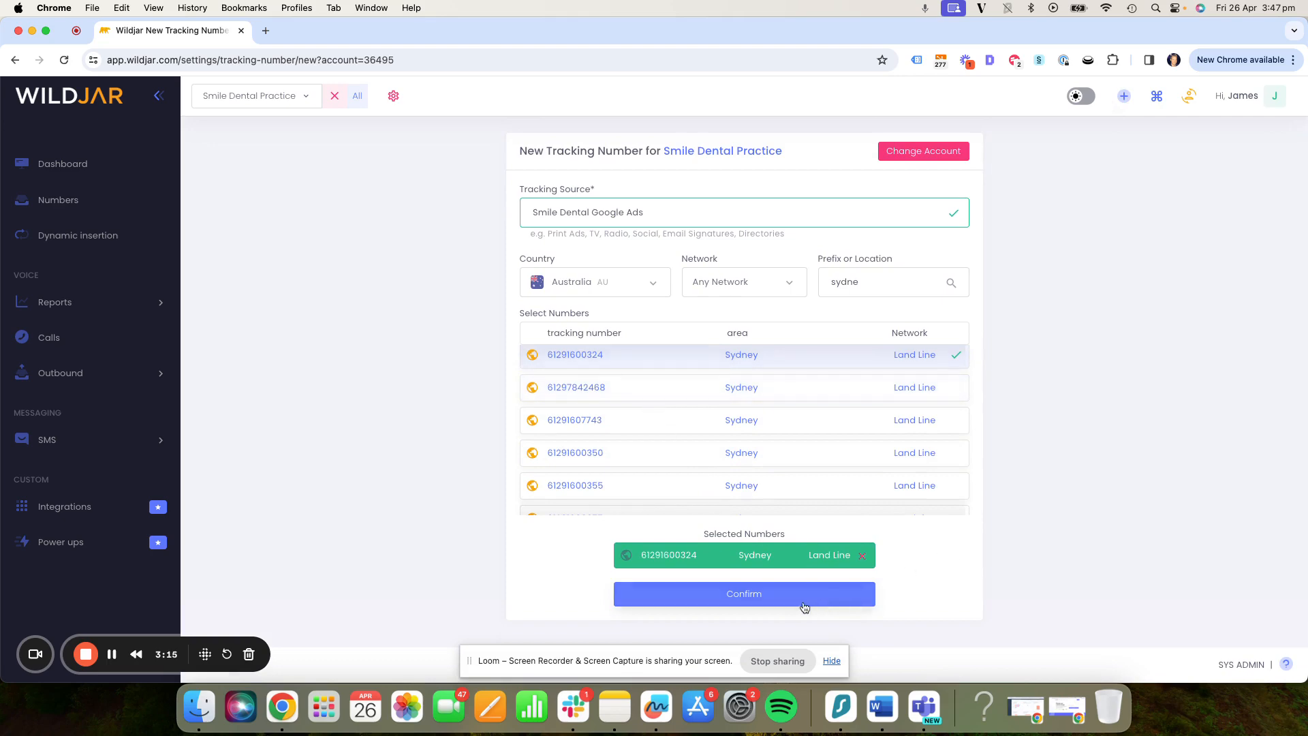
- Confirm the selected tracking number and proceed with its order
click(760, 605)
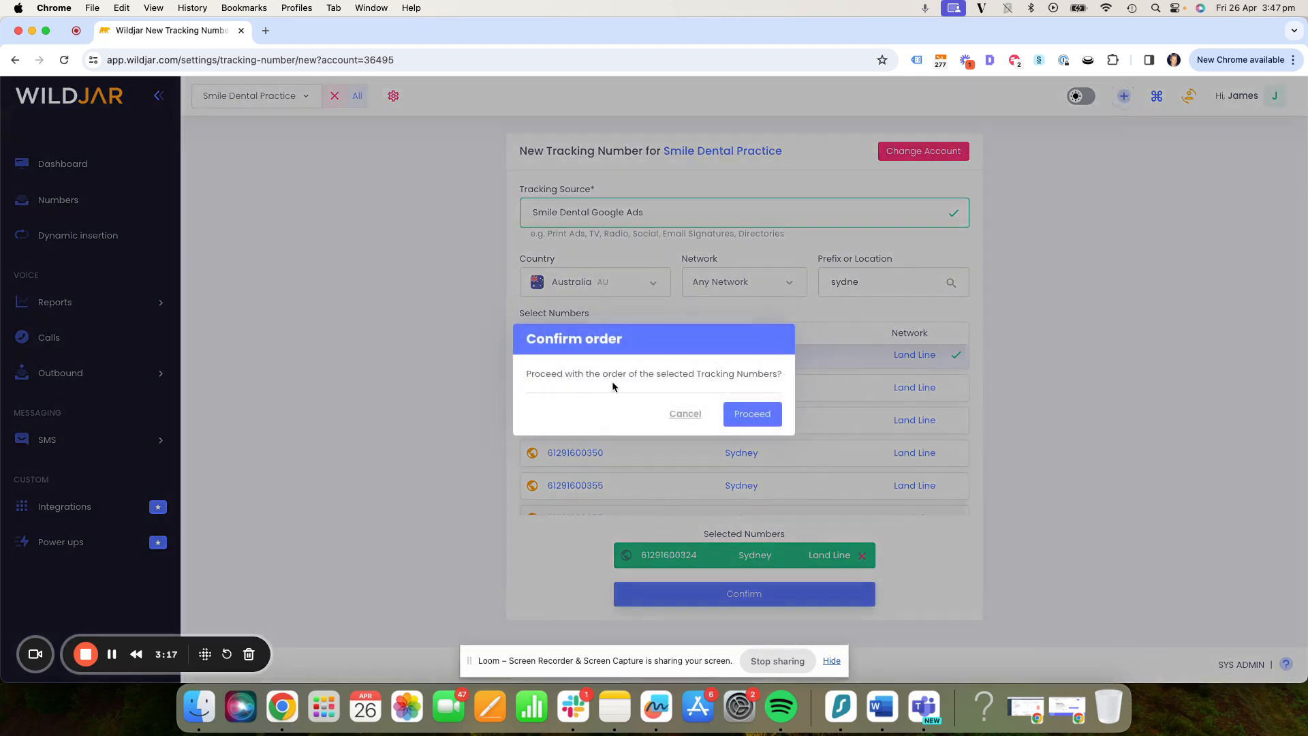
click(753, 412)
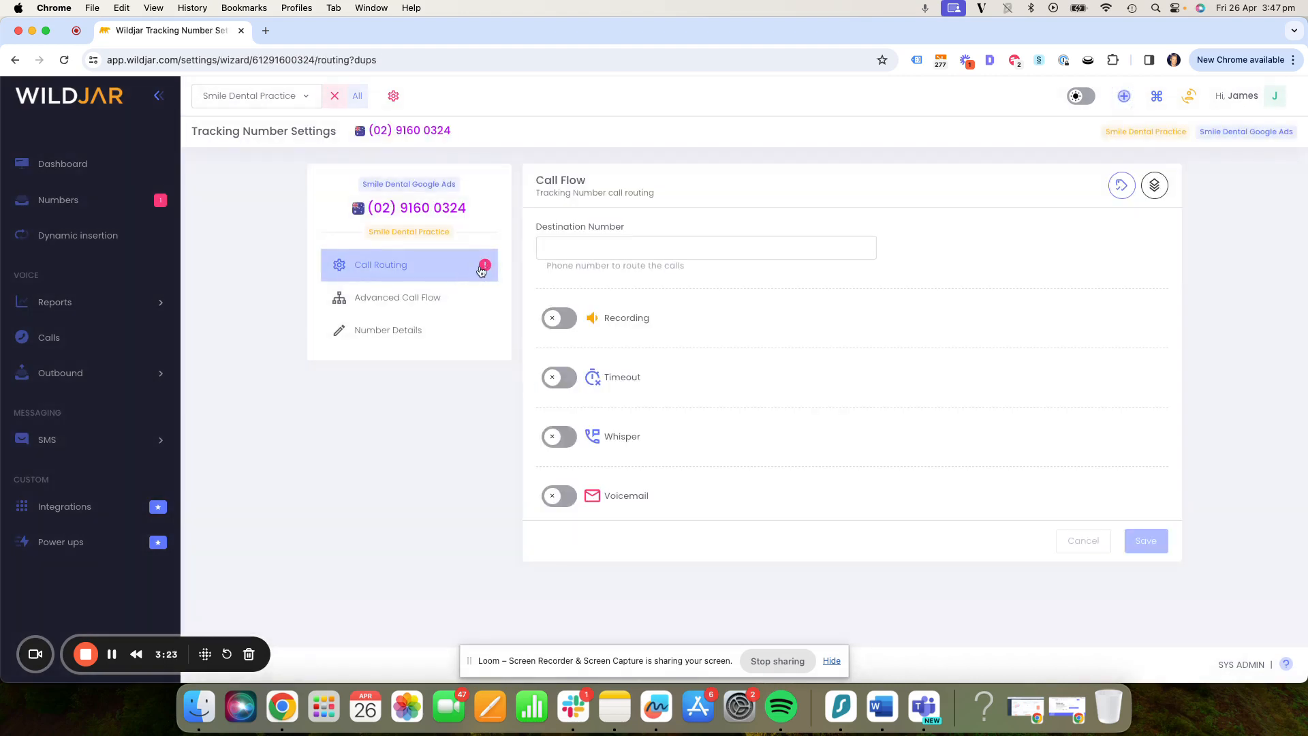
click(552, 251)
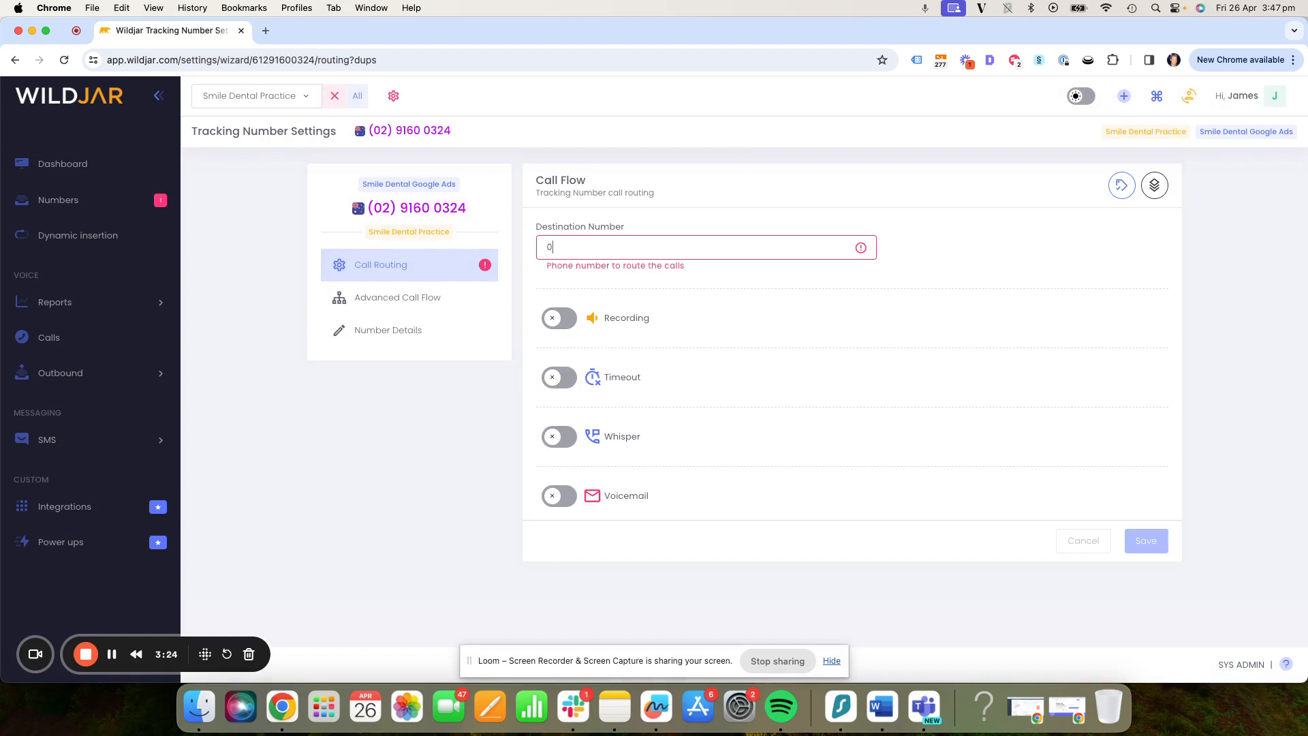
key(super+v)
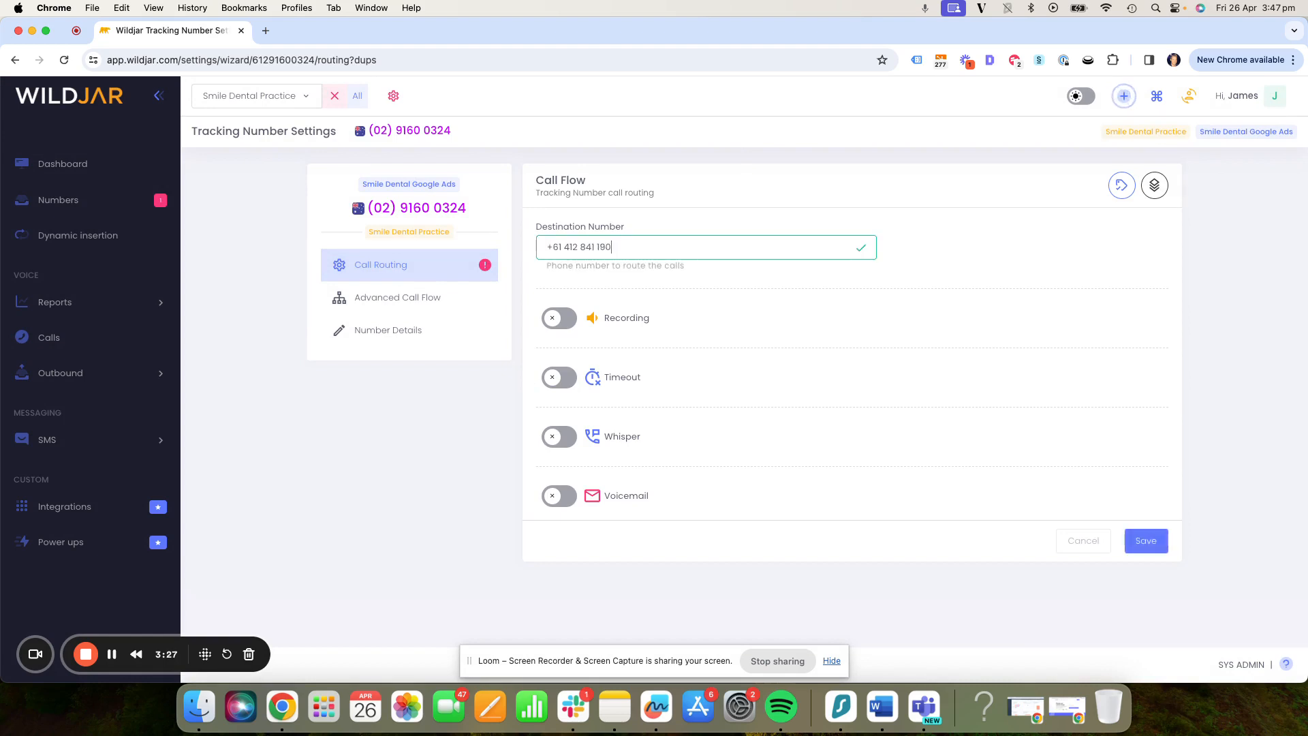
key(super+a)
key(BackSpace)
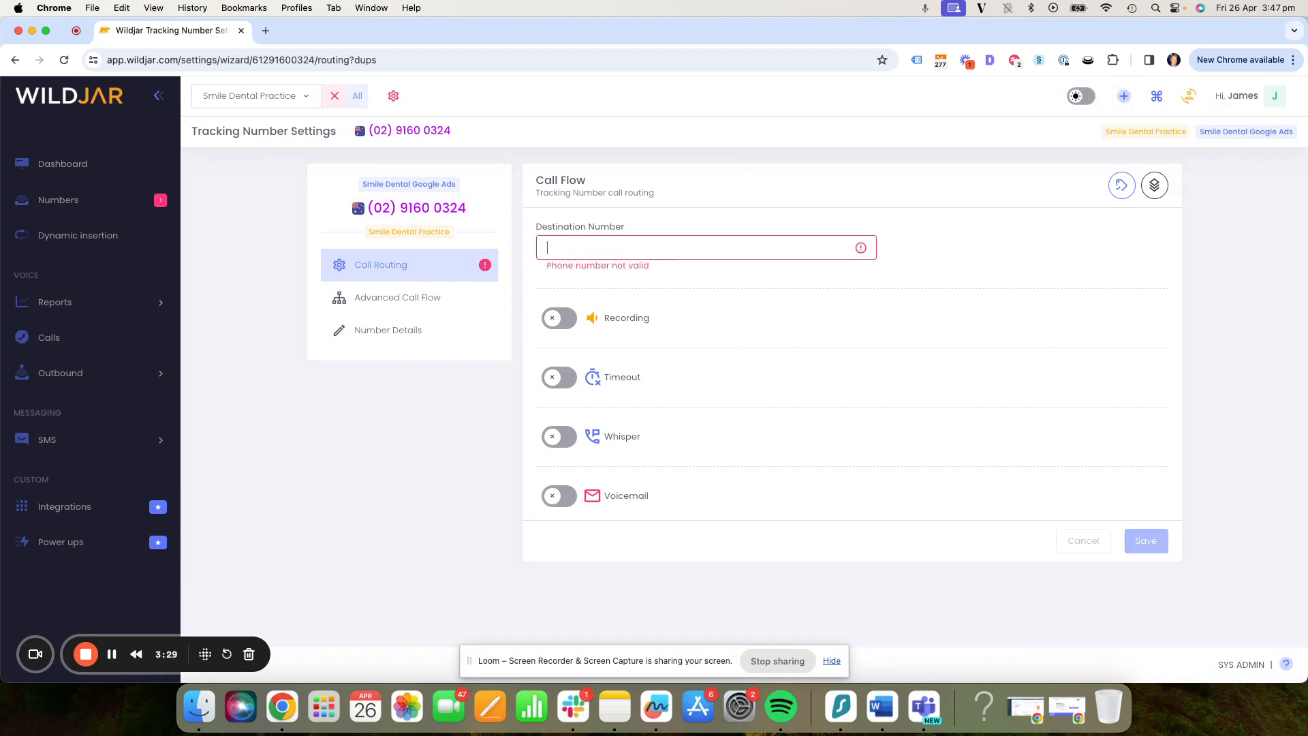
- Turn on call recording and enable a ring timeout of 37 seconds in the call routing
click(551, 320)
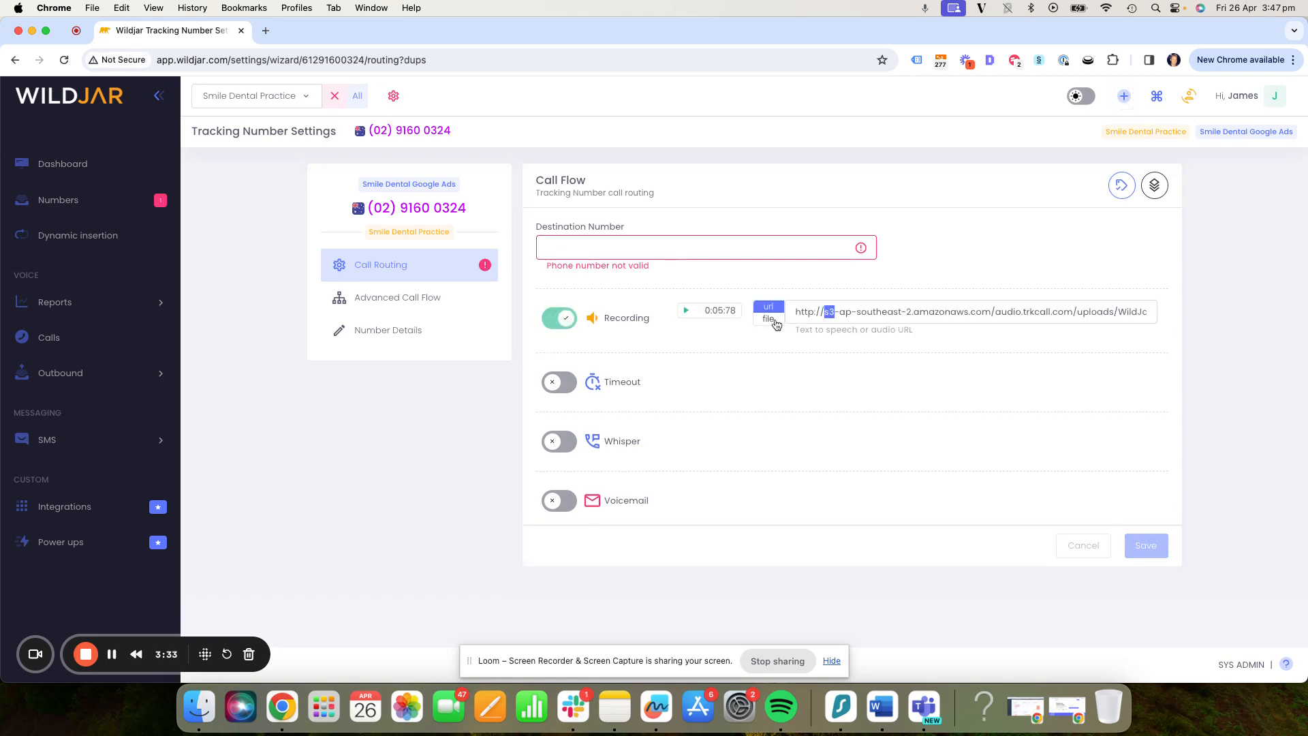
click(837, 321)
click(558, 382)
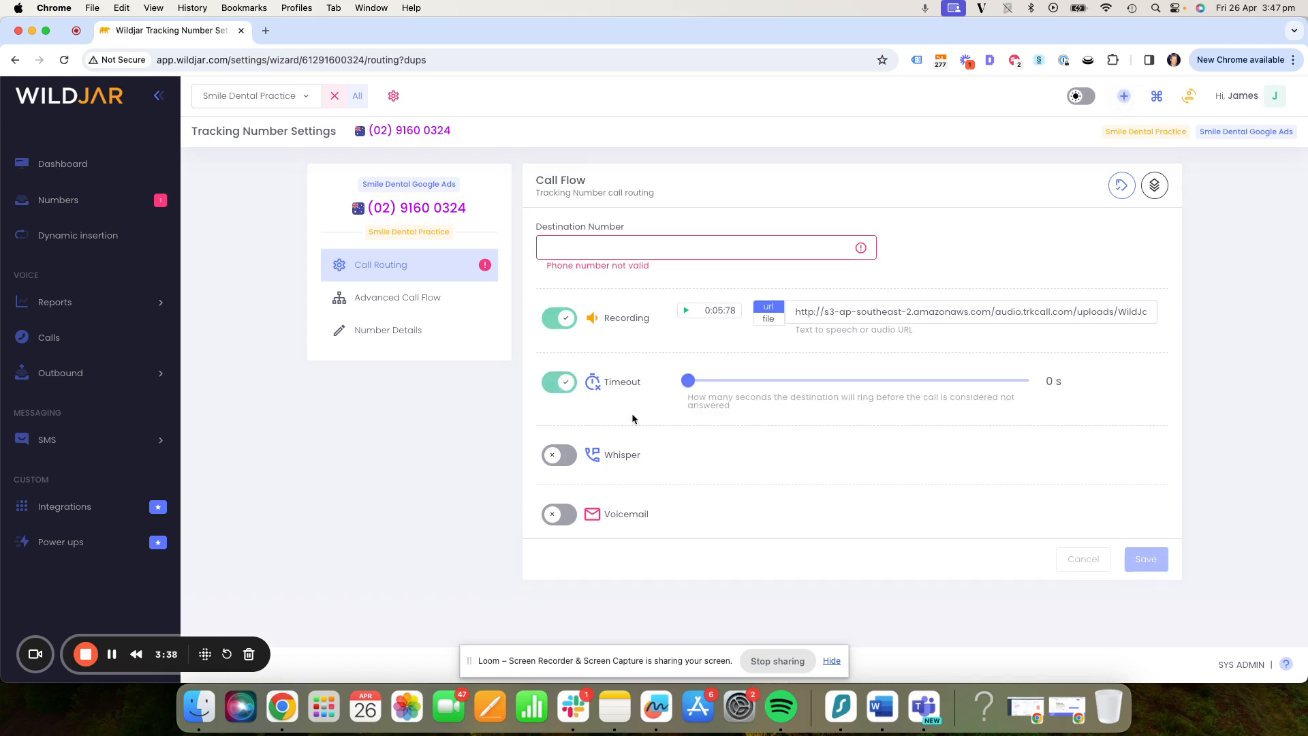
drag(688, 381, 904, 383)
- Enable the Whisper and Voicemail options for the tracking number
click(559, 455)
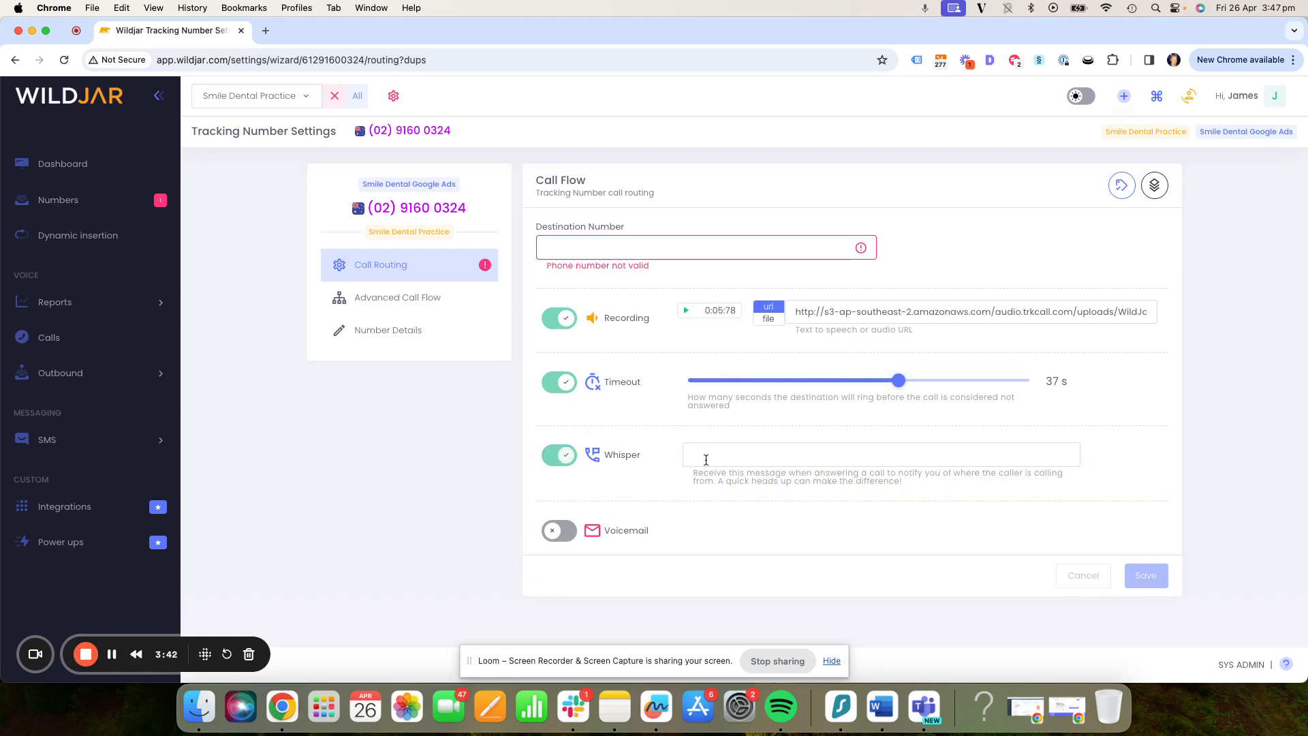
text(Call from google ads)
click(559, 532)
scroll(679, 466, down, 3)
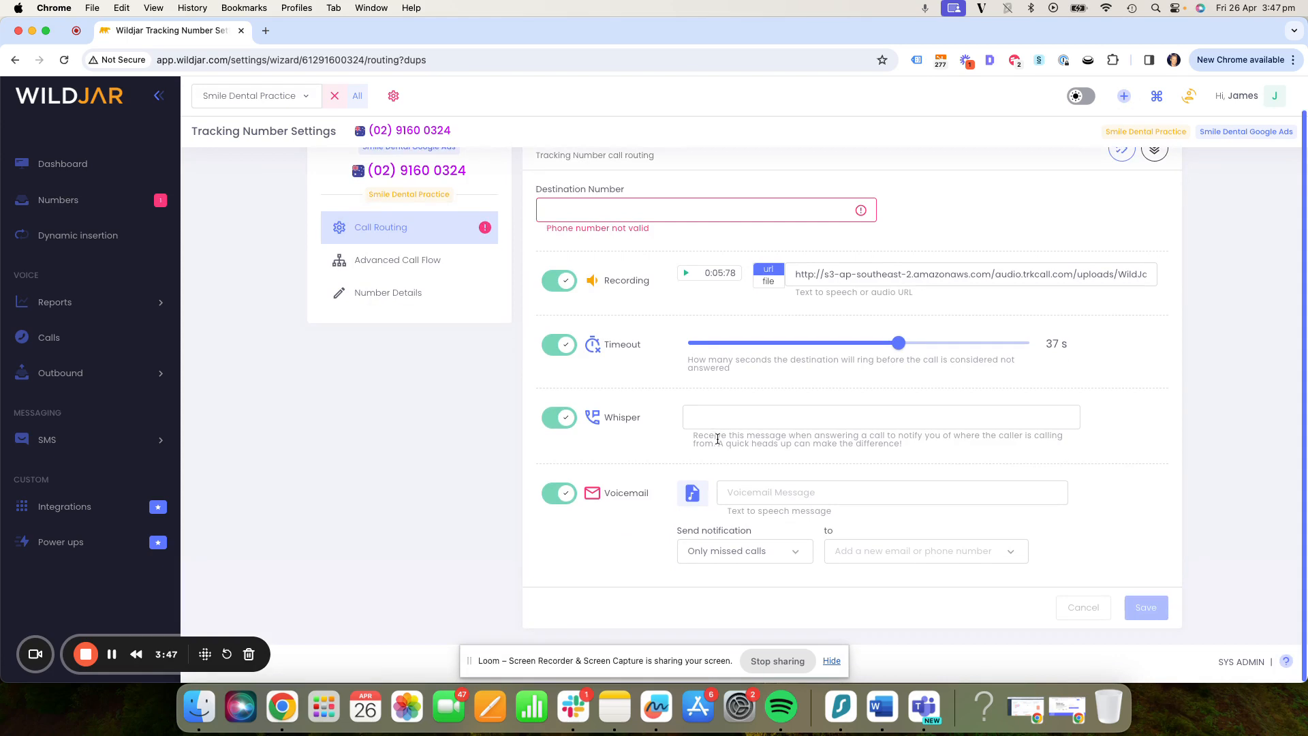
- Set the text-to-speech voicemail message to "Thanks for calling please leave a message."
click(763, 494)
text(Thanks)
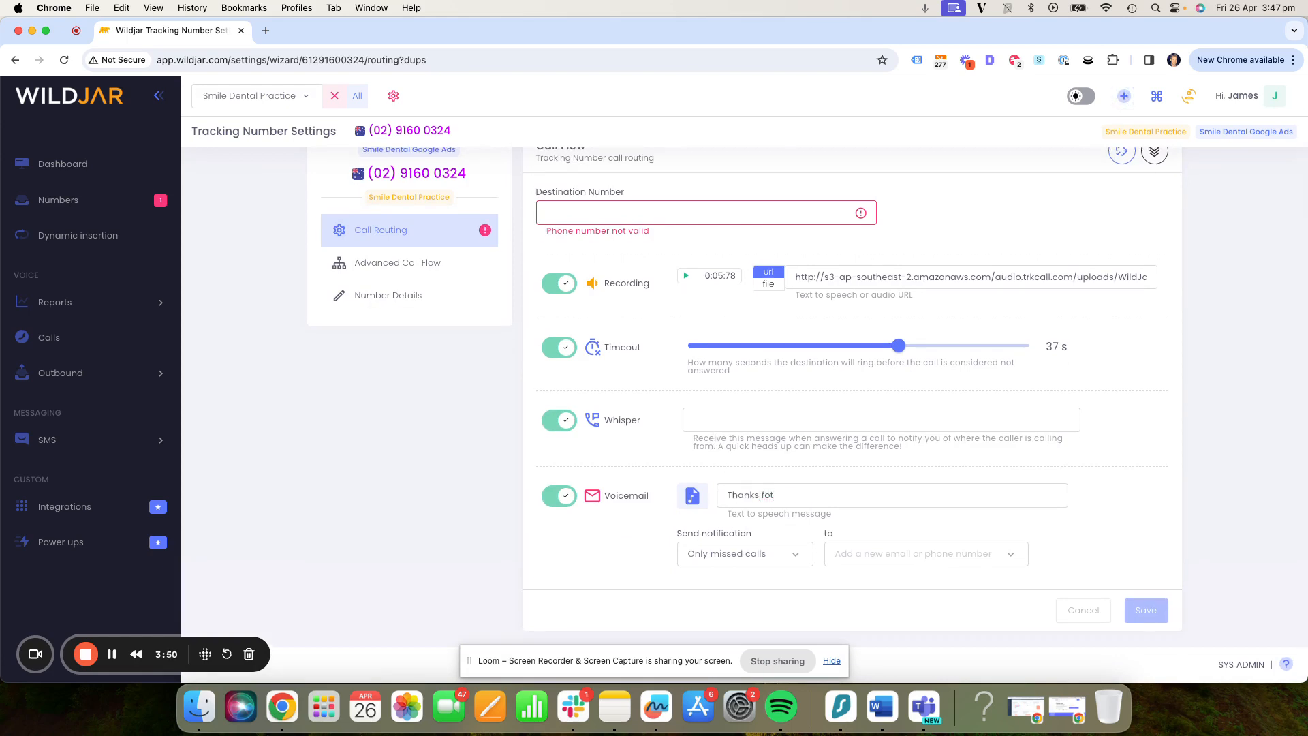
text( for calling please leave a essage)
click(878, 495)
text(m)
- Review the voicemail notification choices and the recipient setting
click(750, 555)
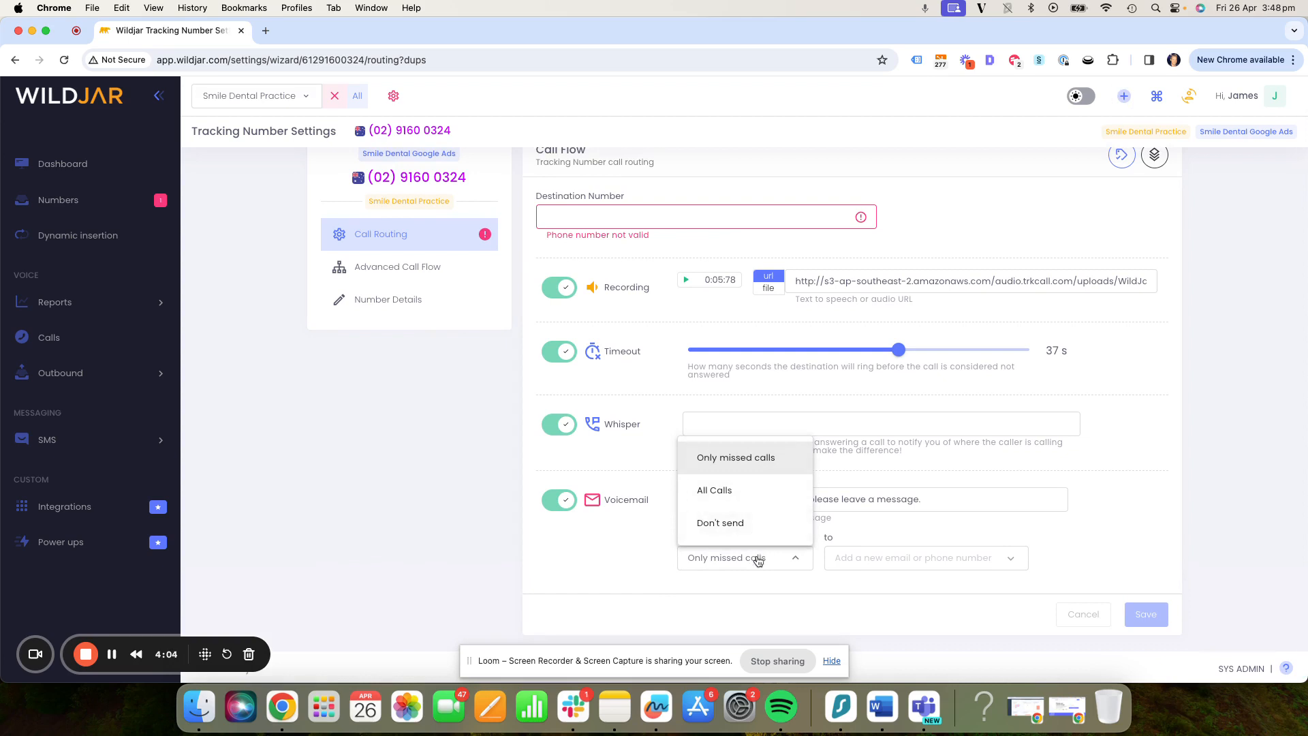
click(894, 570)
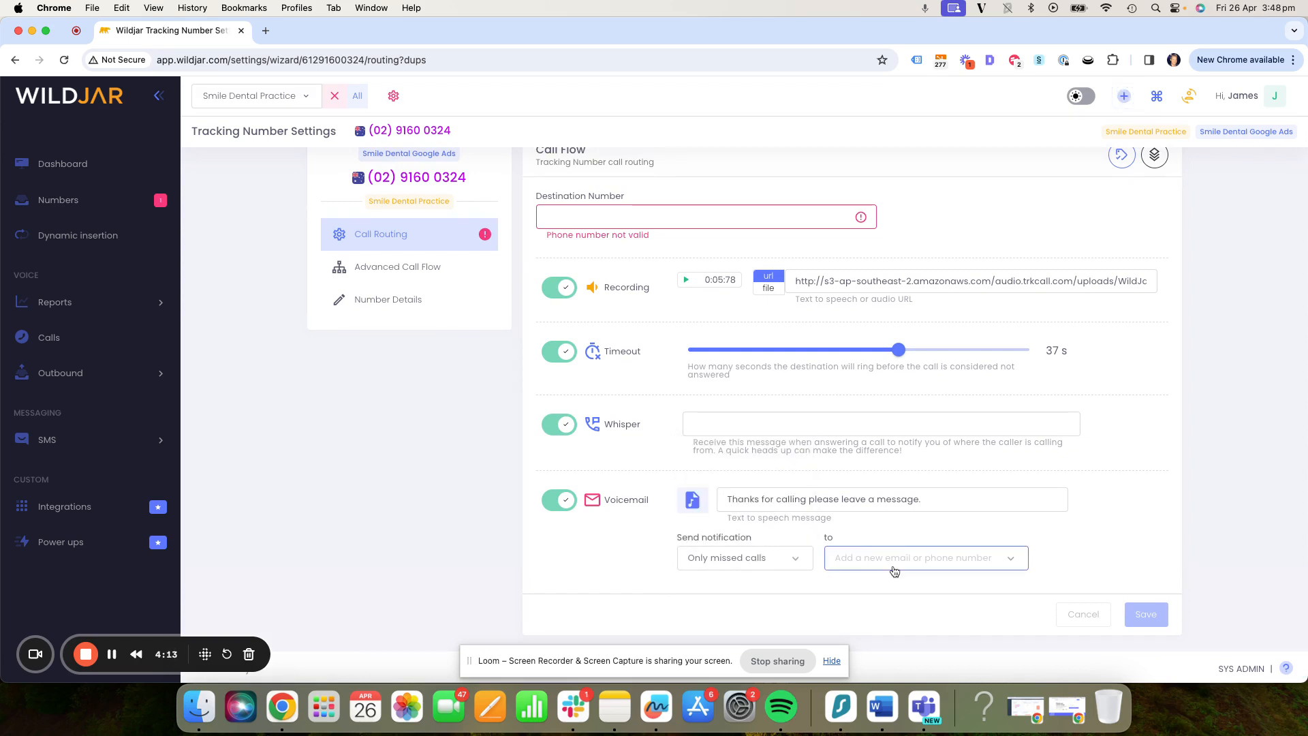
scroll(665, 460, up, 1)
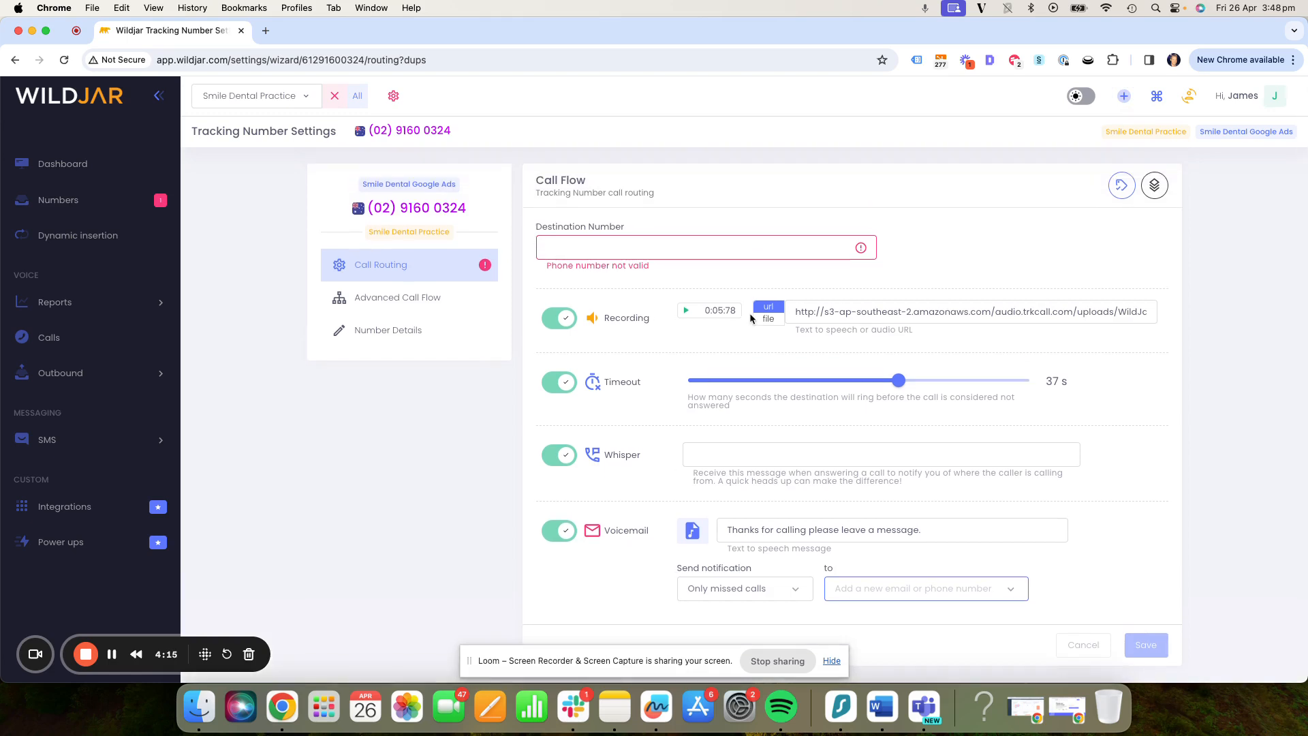
- Open the Advanced Call Flow, add a call forwarding action and connect the start node to it
click(423, 288)
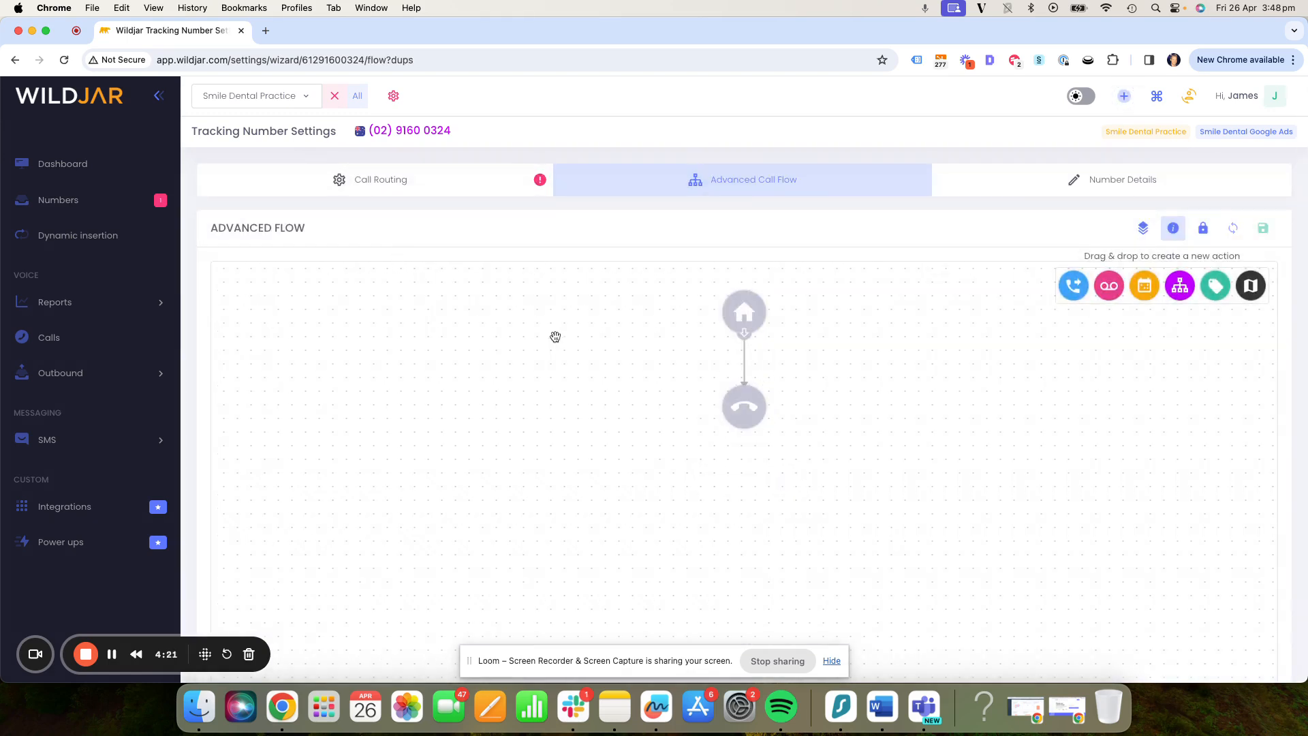
drag(1074, 285, 792, 363)
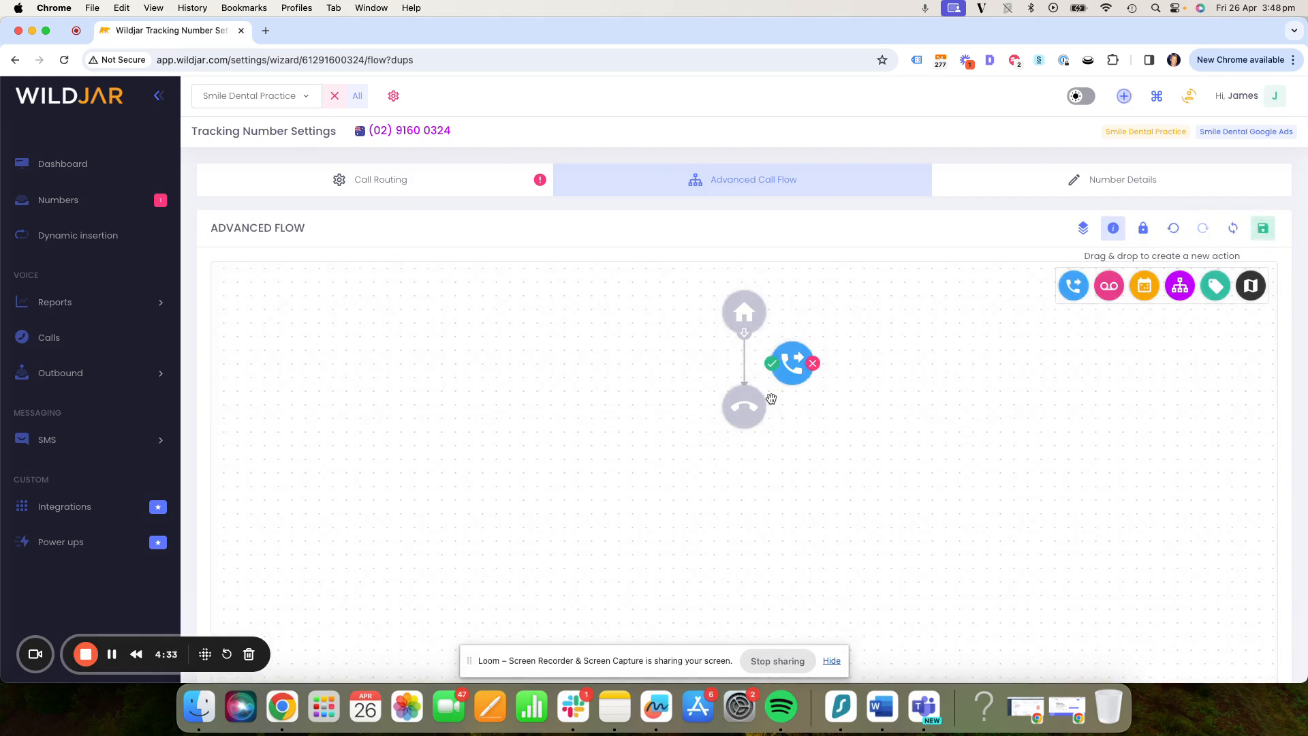
drag(744, 334, 787, 362)
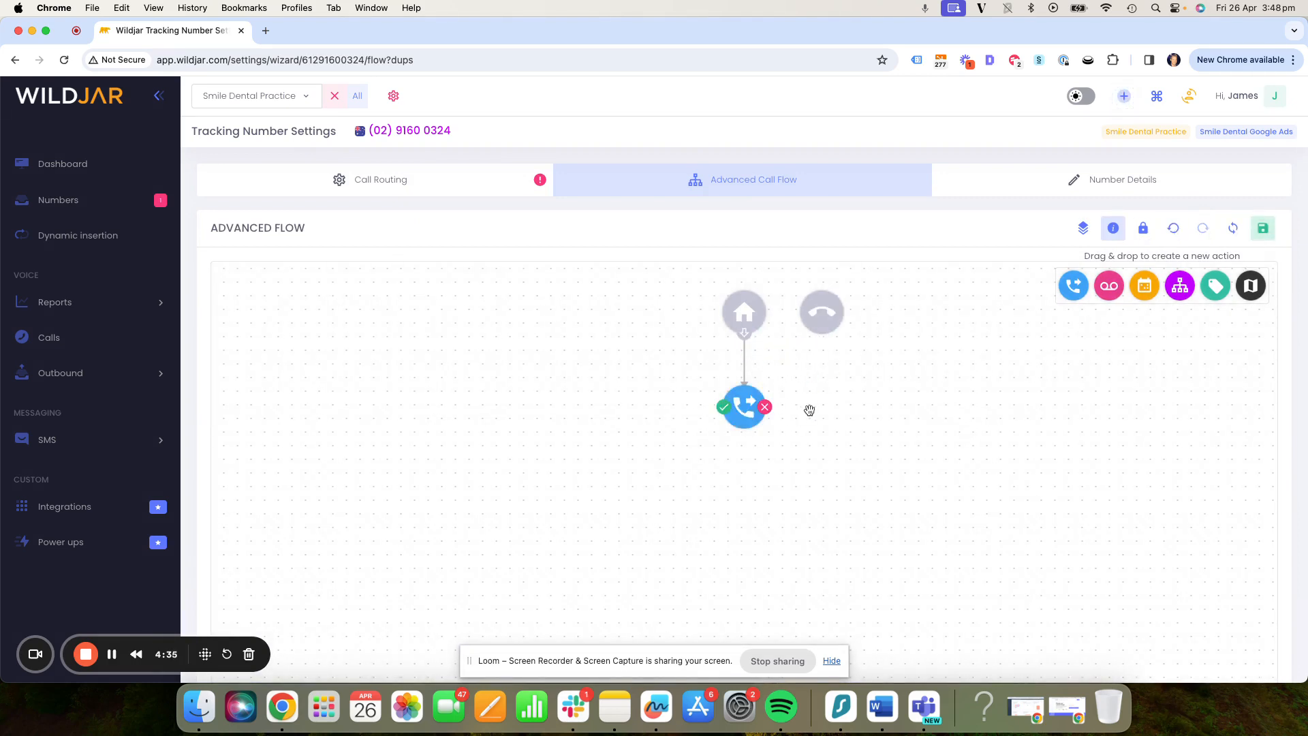
- Add a voicemail action to the flow and connect the call forwarding action's red failure output to it
drag(1109, 286, 831, 497)
drag(766, 407, 837, 499)
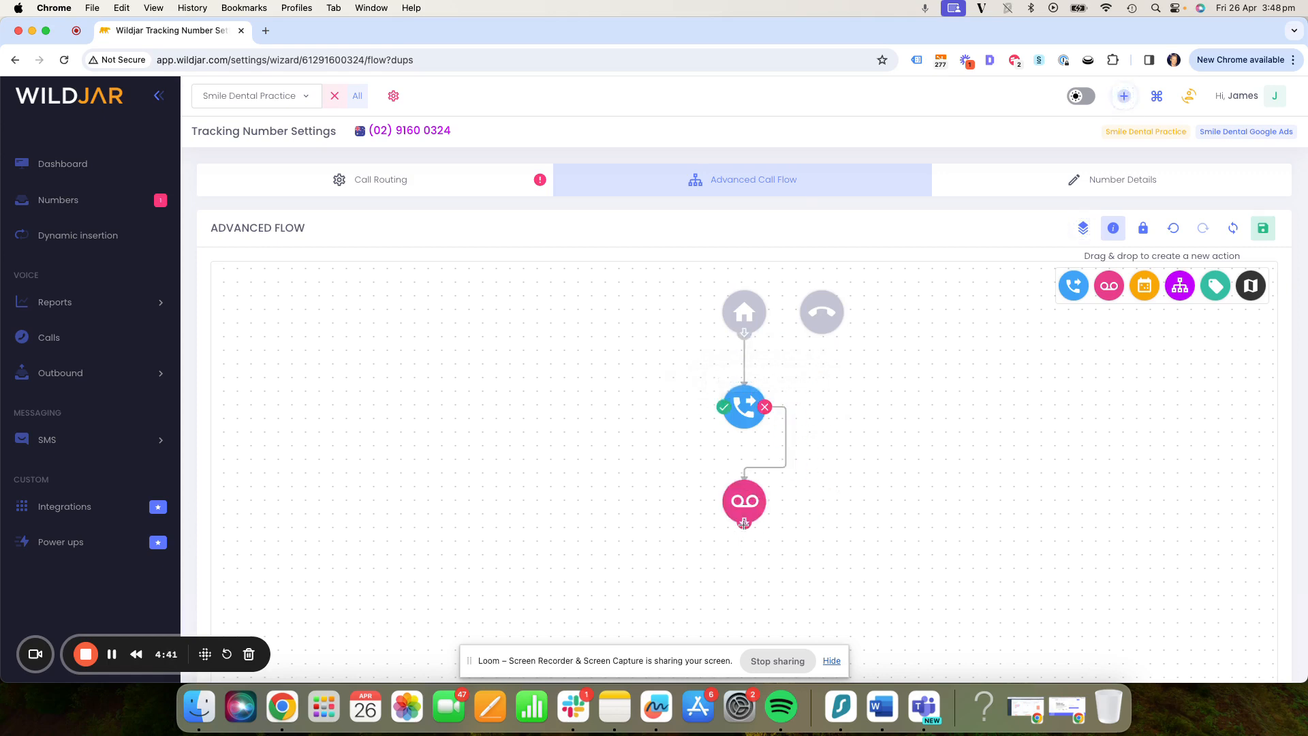
- Connect the voicemail action's output to the hang-up node
drag(744, 523, 821, 312)
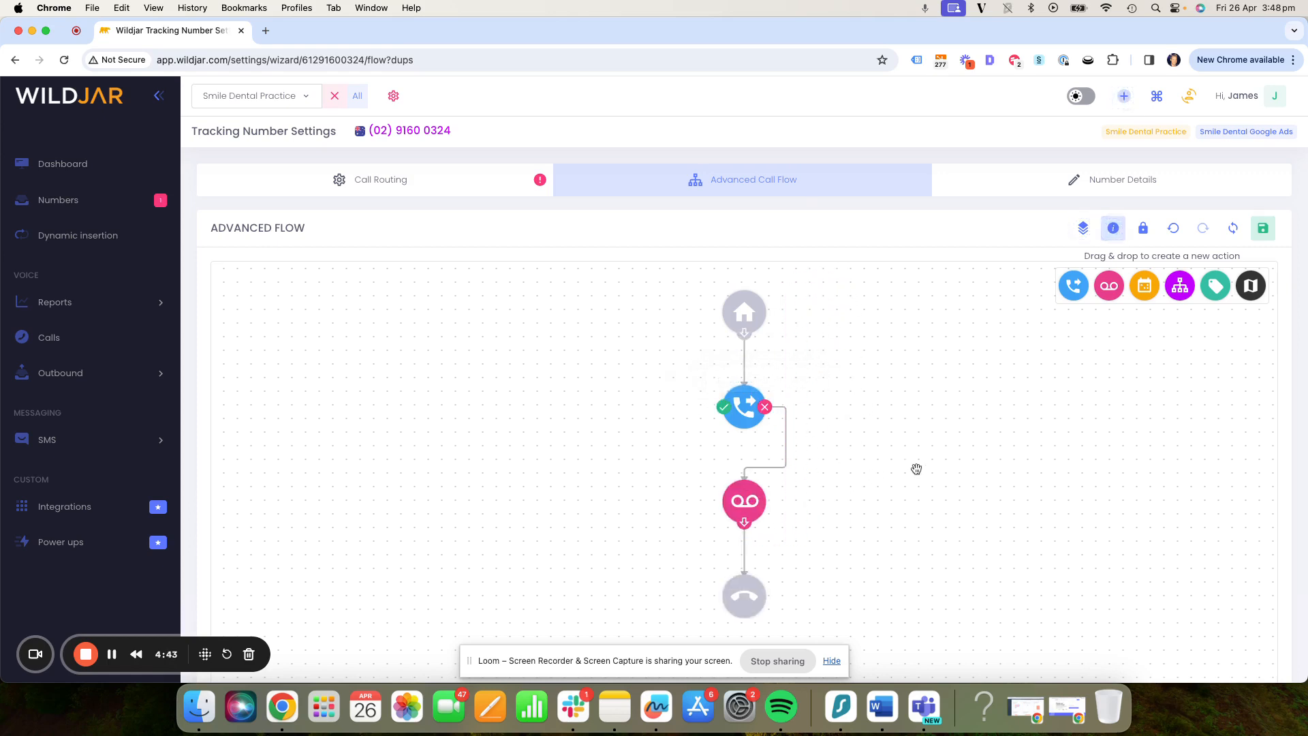
drag(917, 467, 750, 441)
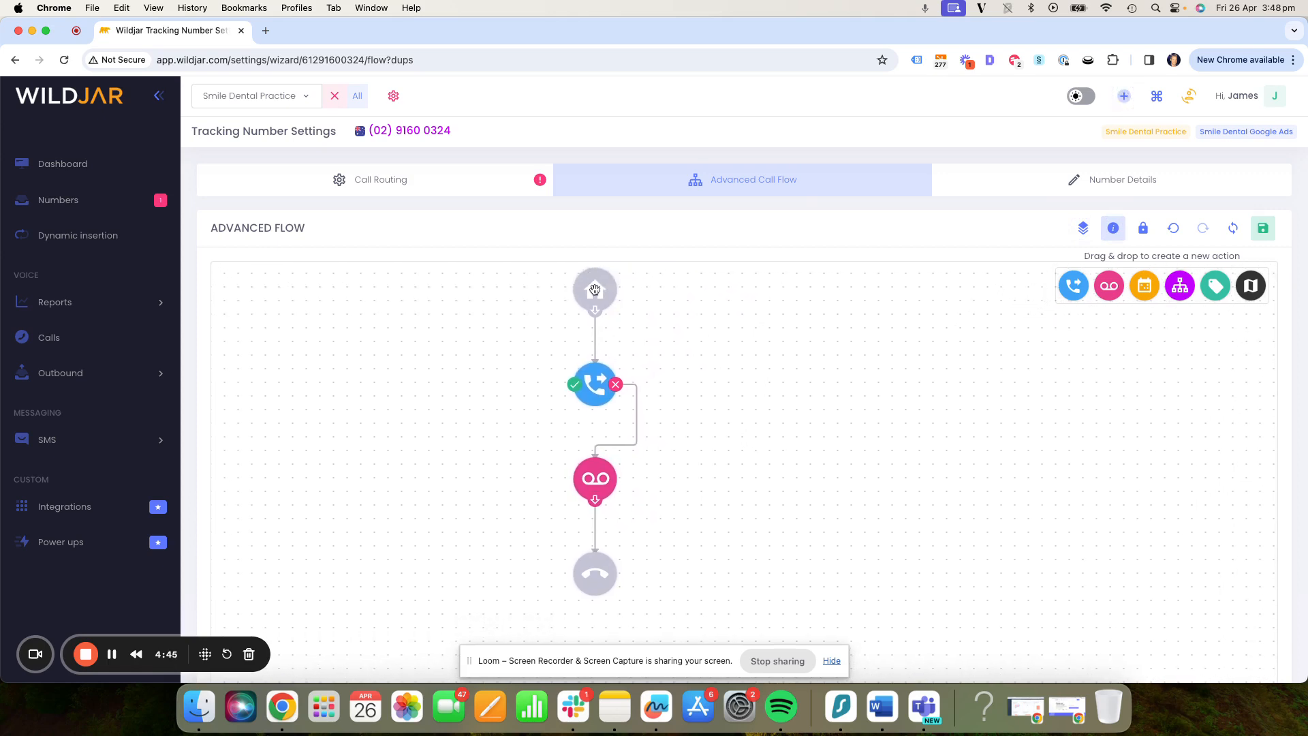
- Enter the call forwarding action's target phone number, show its call recording field, and view the voicemail action's settings
click(593, 373)
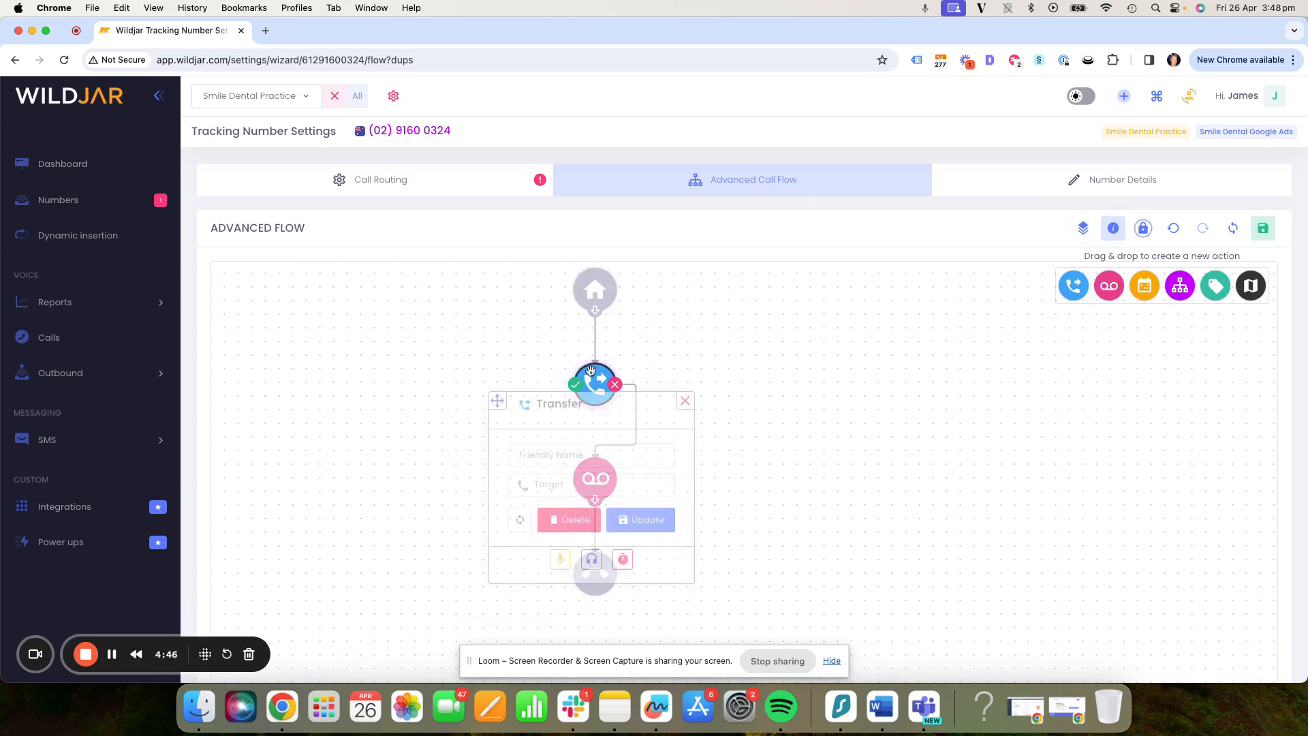
click(548, 481)
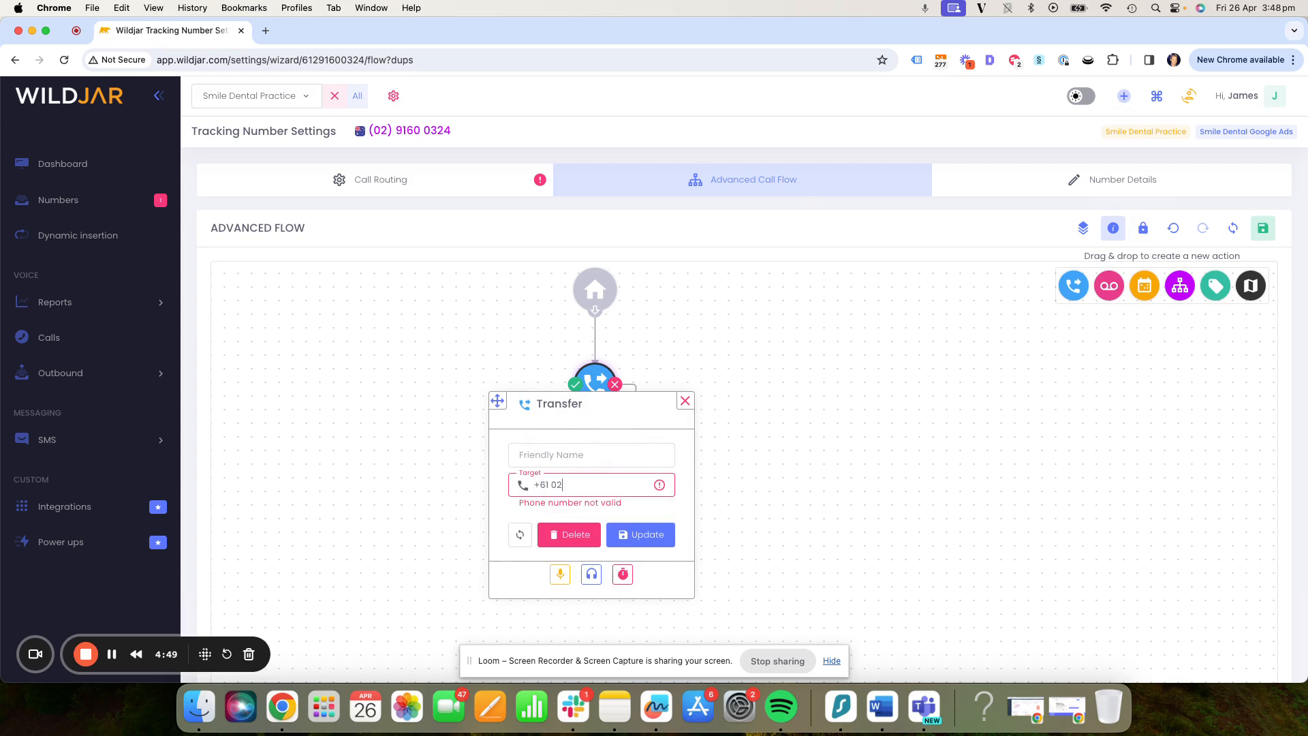
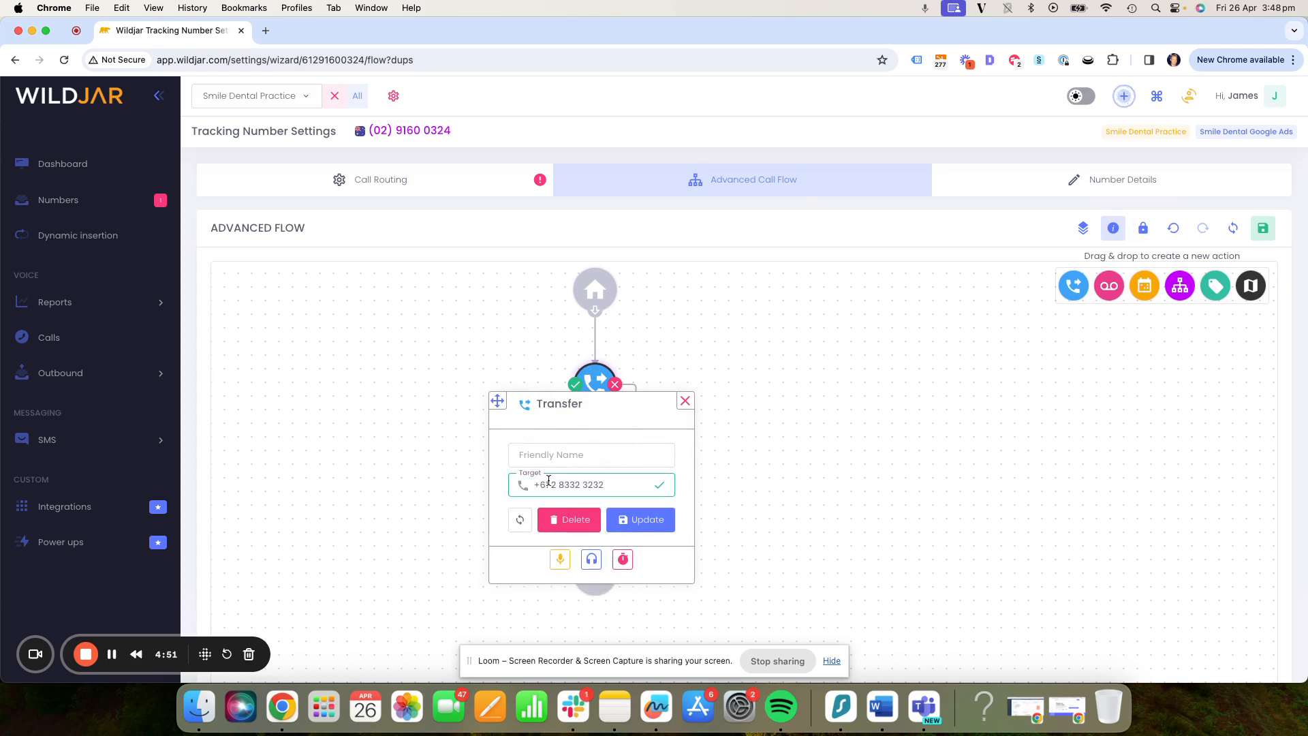
click(556, 559)
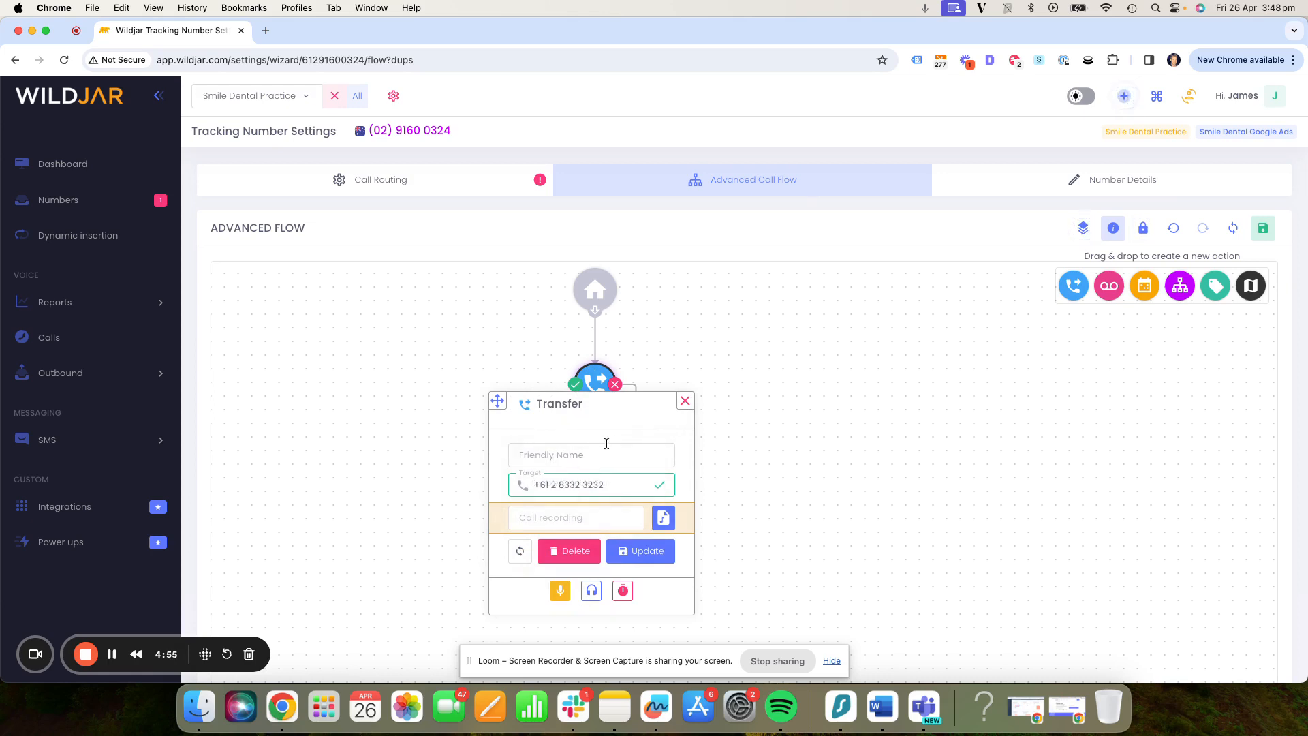
click(686, 402)
click(596, 478)
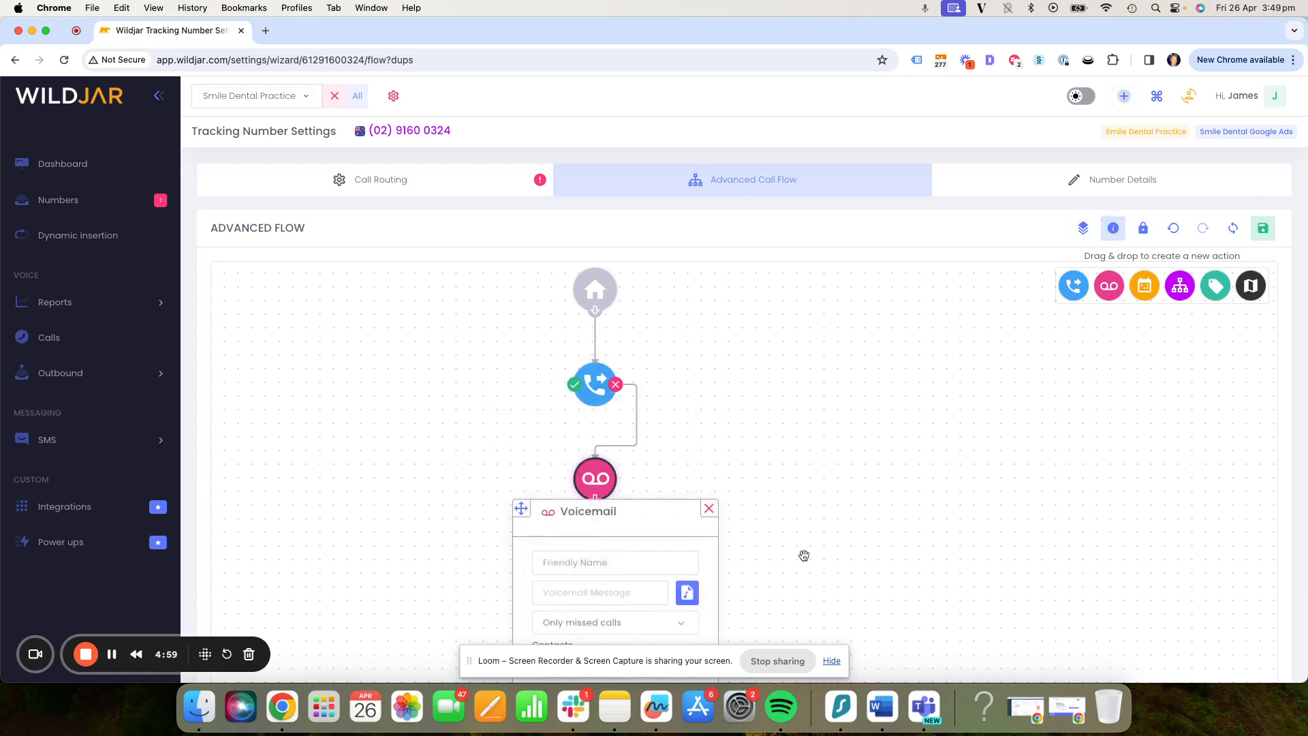
click(708, 508)
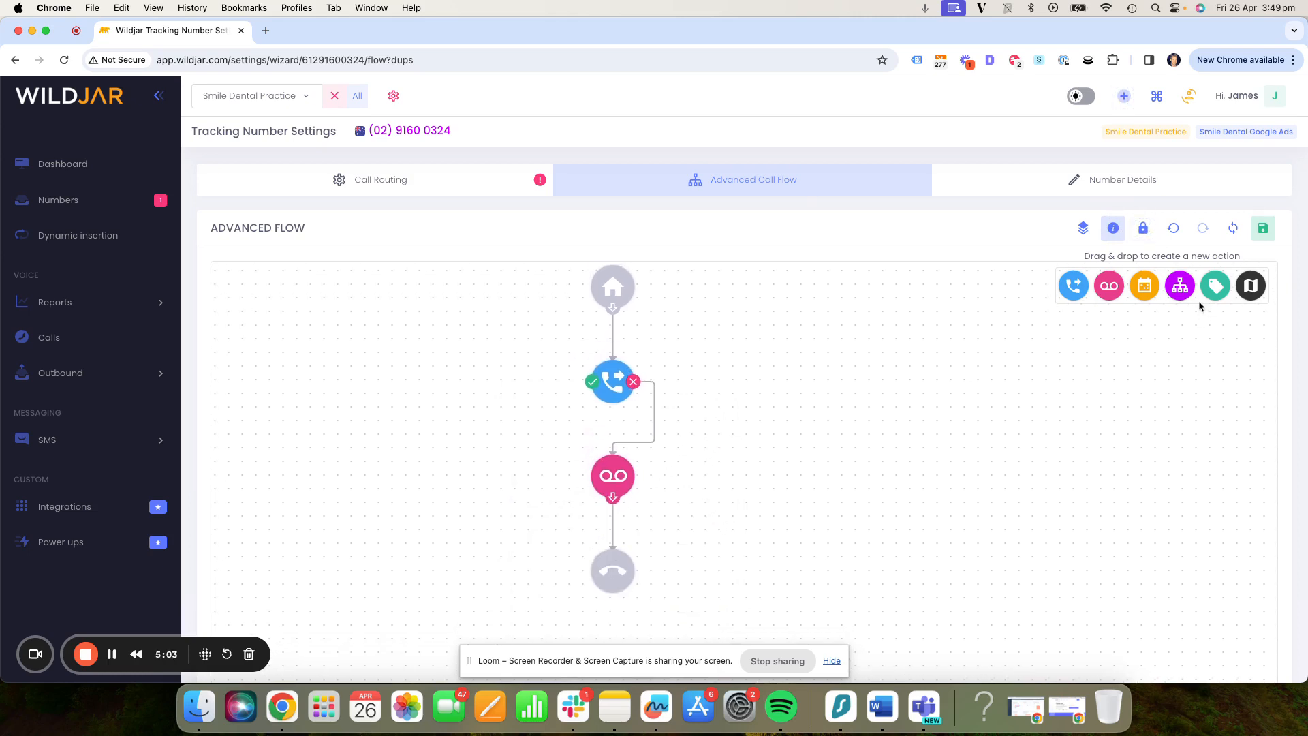
- Reset the flow and add an IVR action connected from the start node
drag(1180, 286, 680, 360)
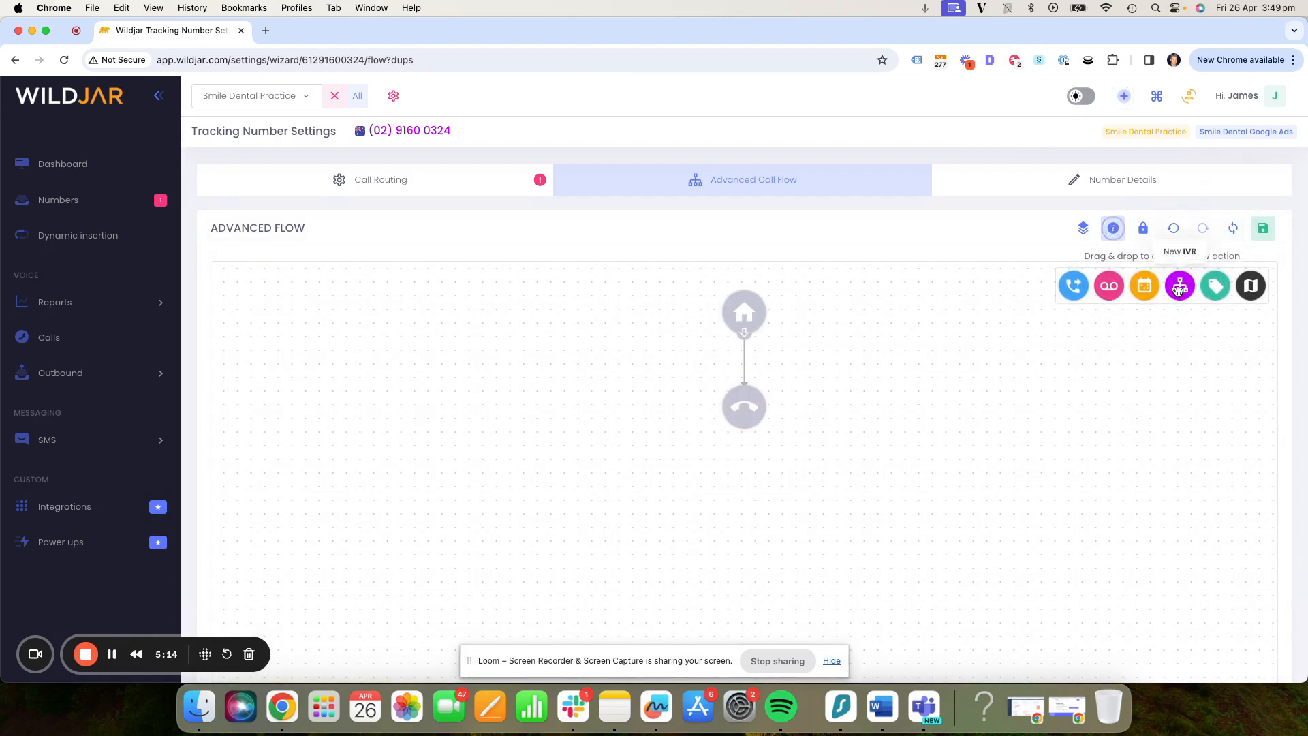
drag(1181, 285, 816, 378)
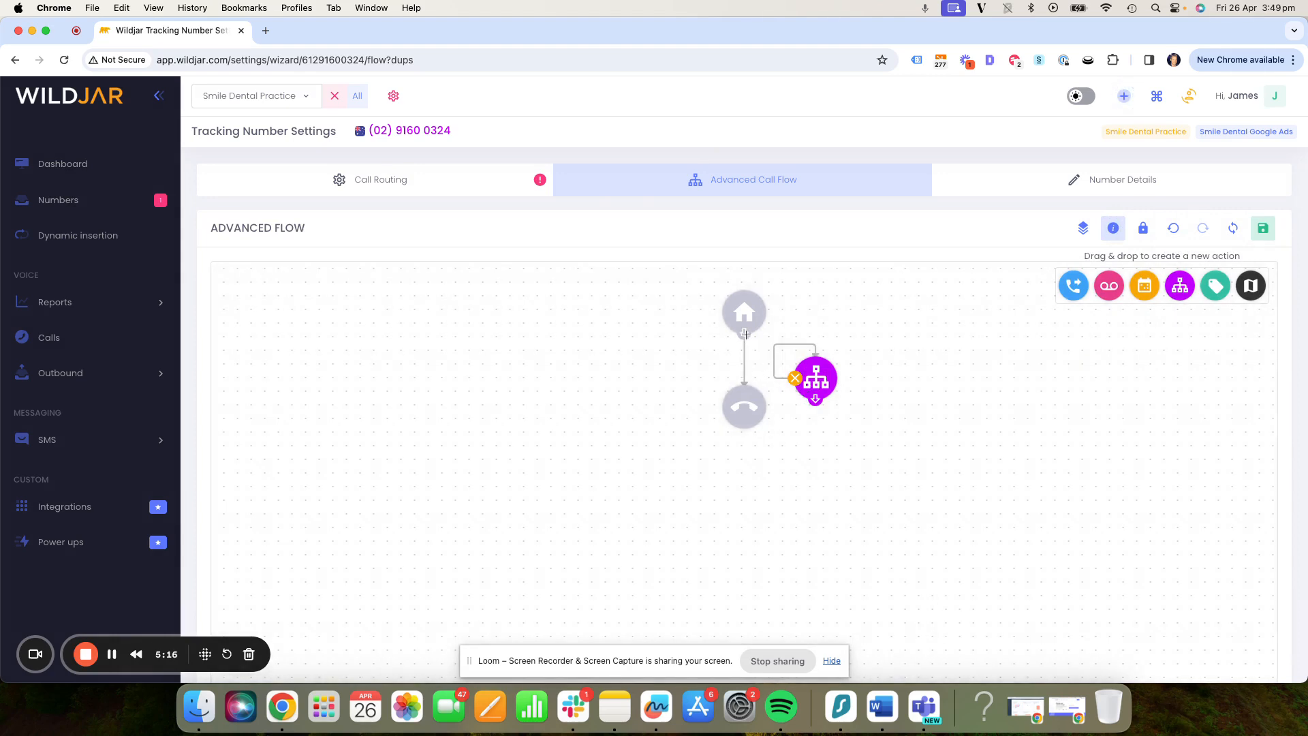
drag(746, 334, 821, 388)
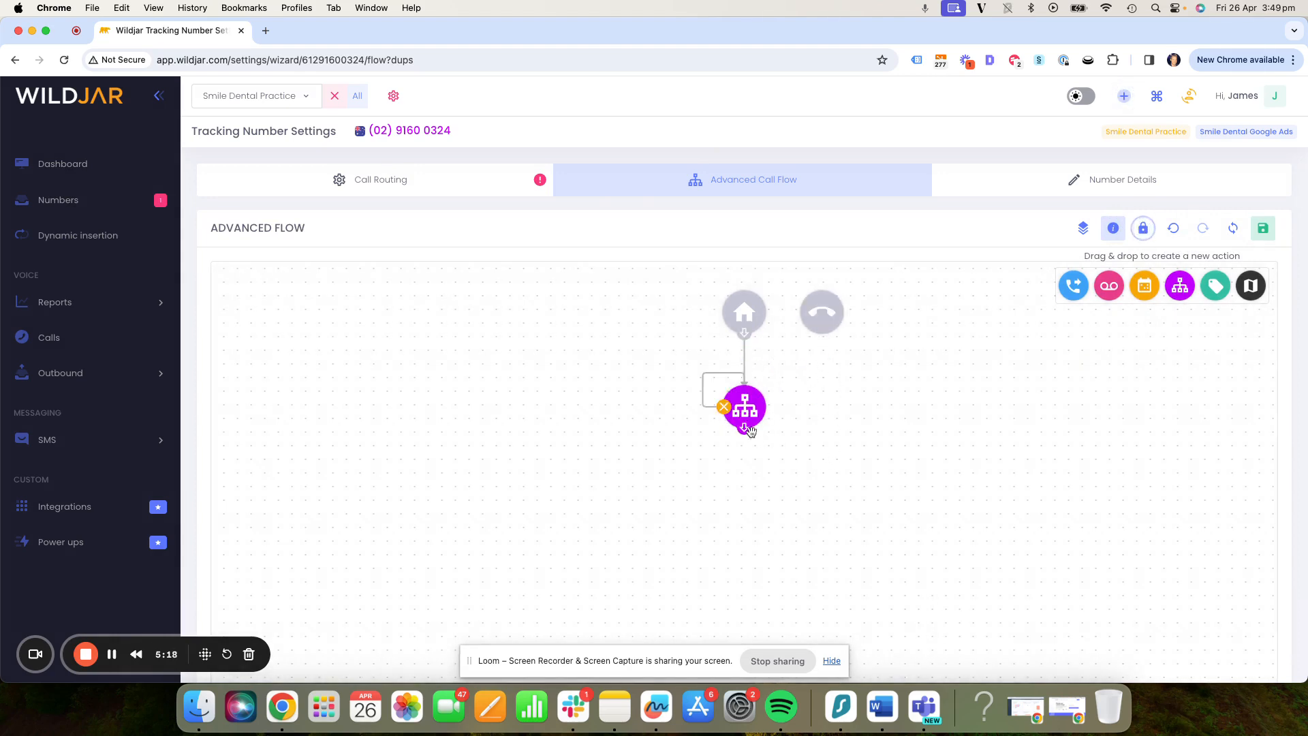
- Add two call forwarding actions to the flow and connect the IVR action's output to both
drag(1074, 285, 736, 477)
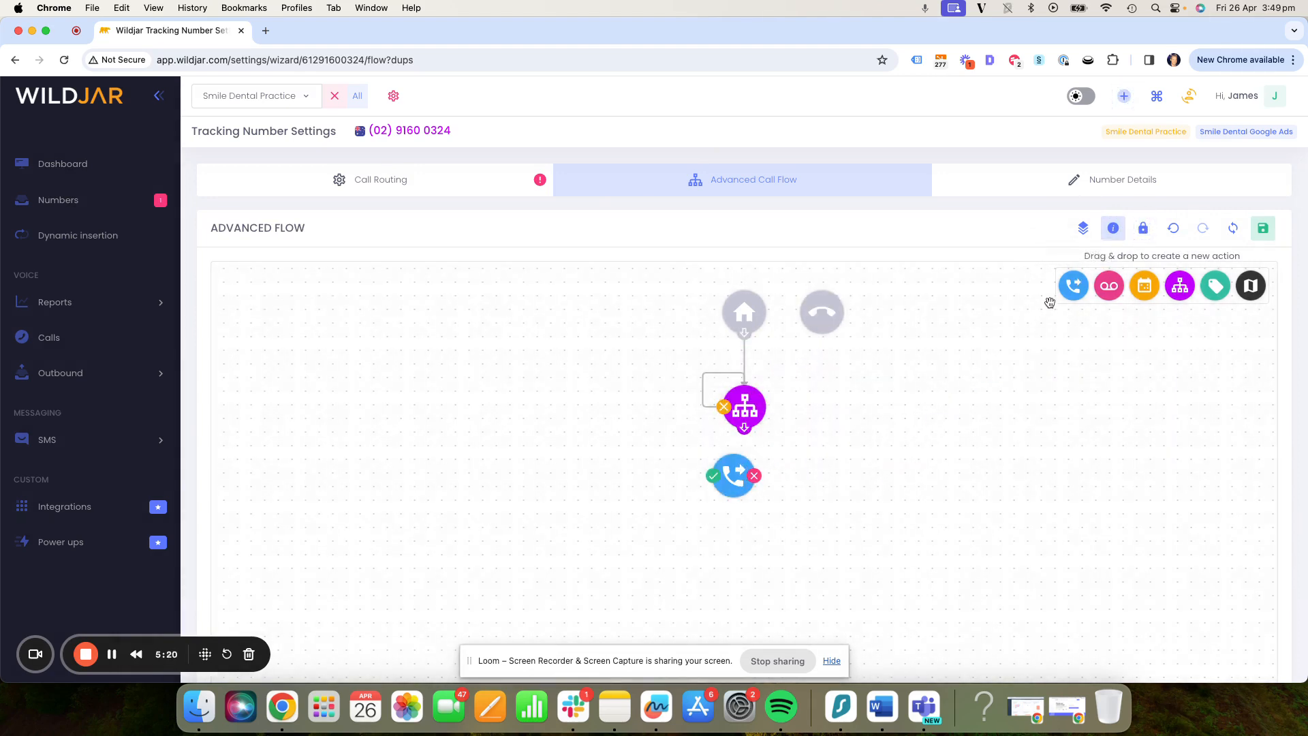
drag(1074, 285, 803, 483)
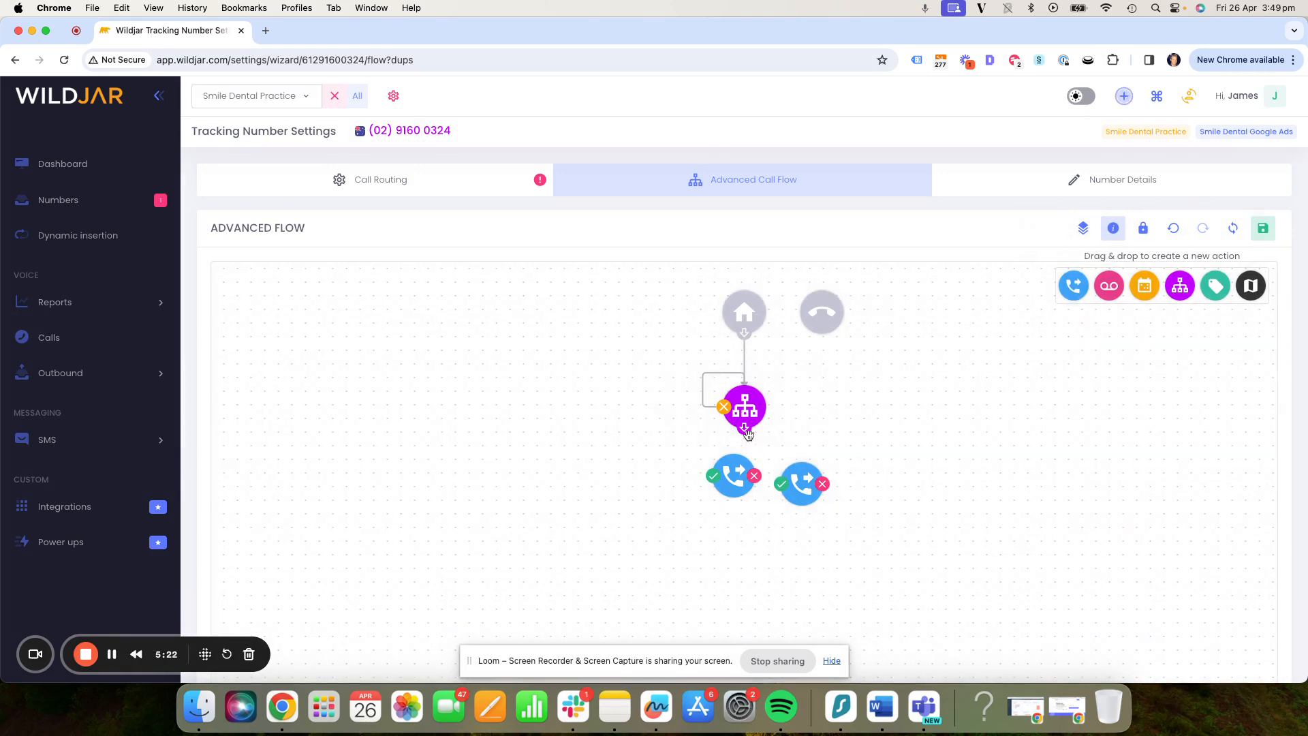
drag(744, 428, 735, 476)
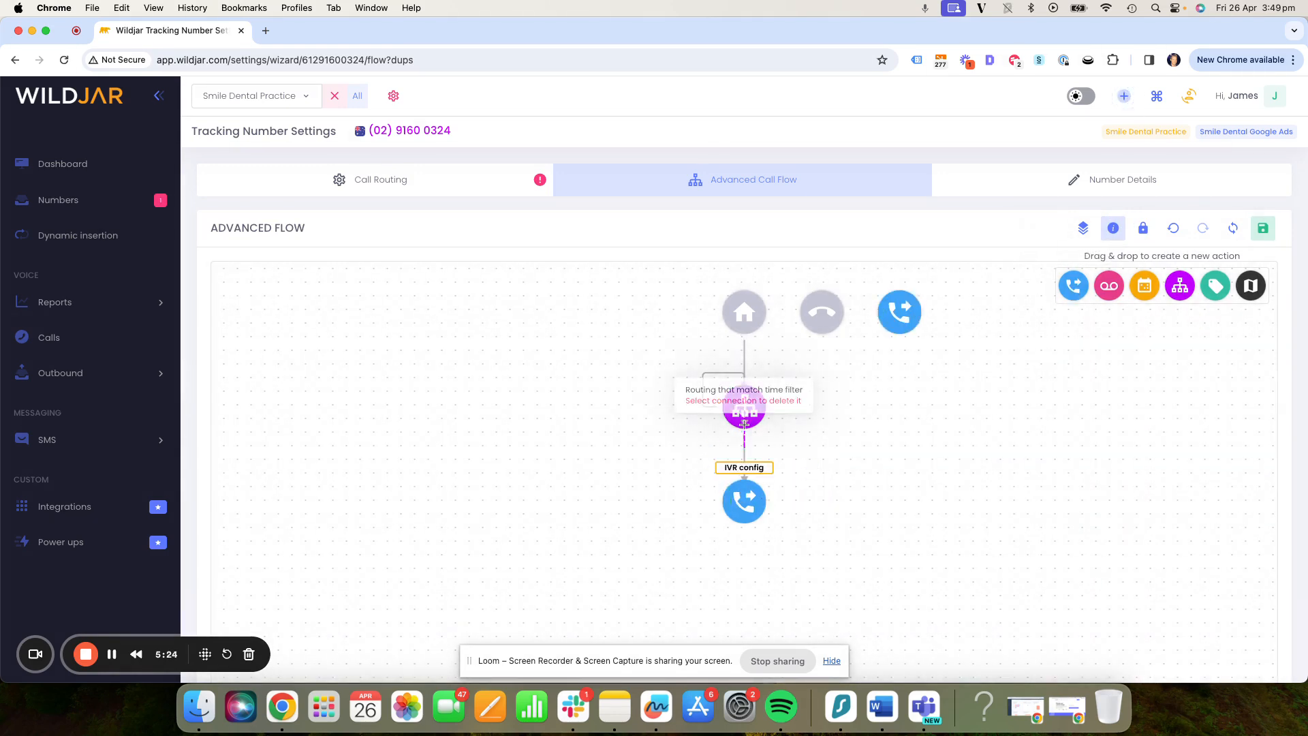
drag(745, 424, 899, 313)
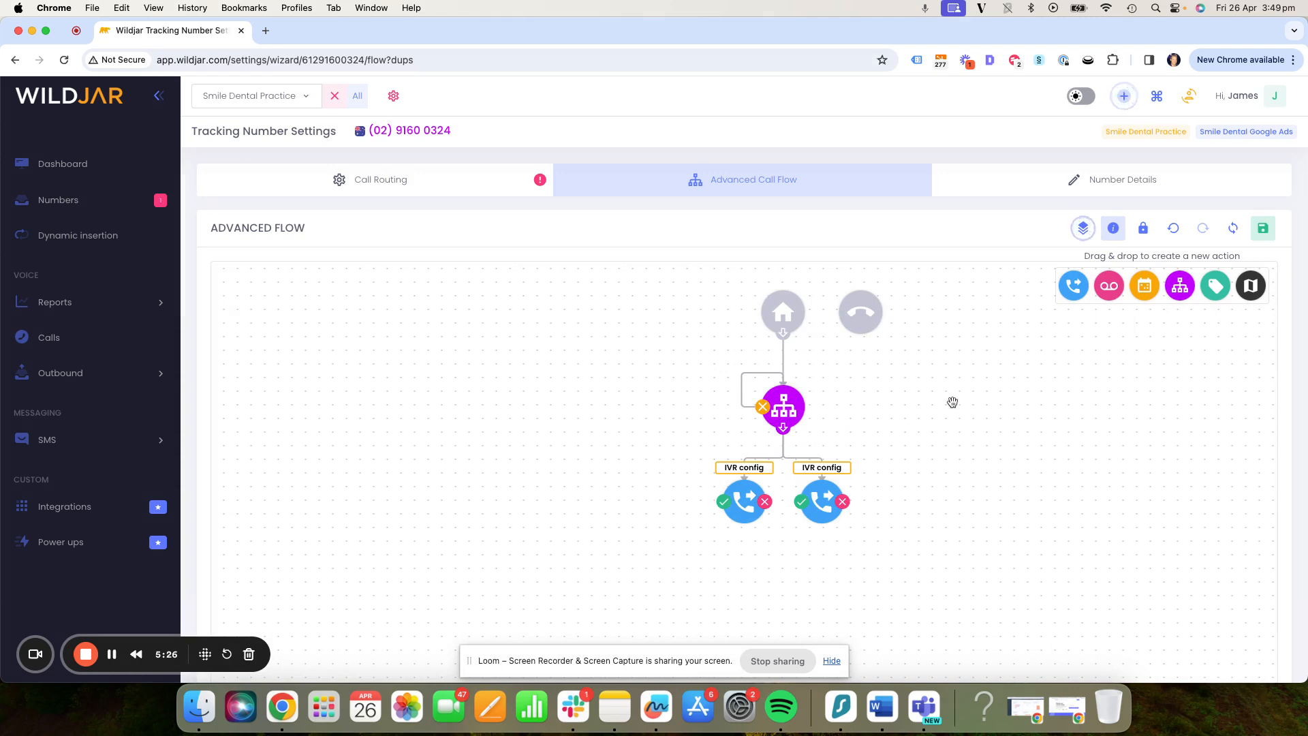
- Add two voicemail actions and connect each call forwarding action's red failure output to its own voicemail
drag(1110, 286, 840, 610)
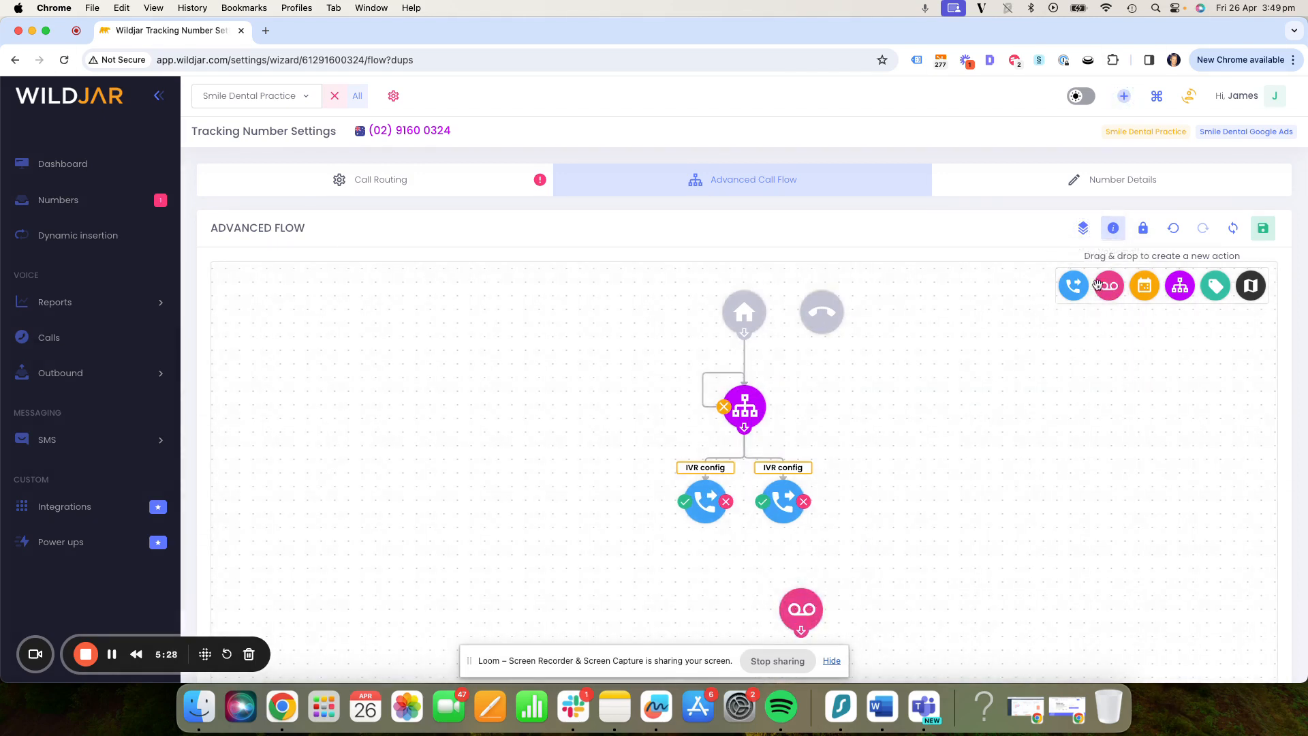
drag(1098, 284, 706, 578)
drag(799, 504, 898, 318)
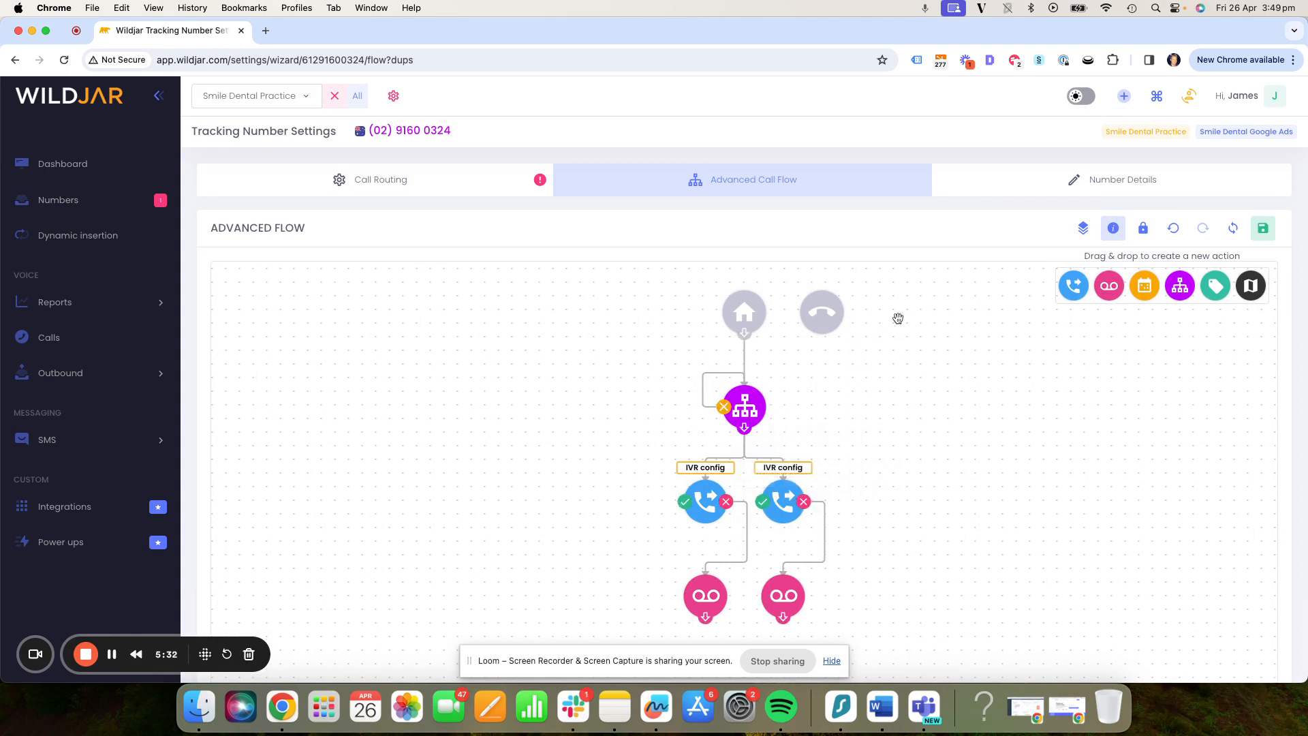
- Connect the outputs of both voicemail actions to the hang-up node
drag(783, 617, 822, 311)
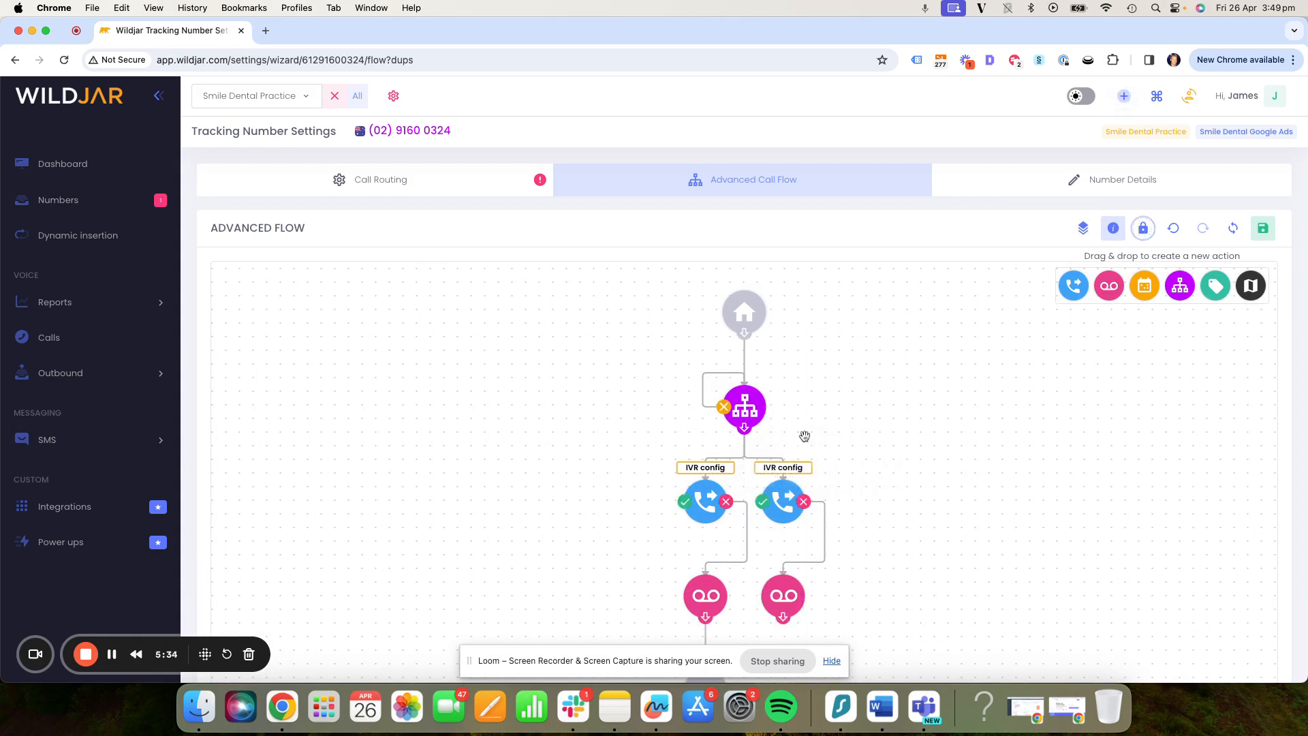
drag(892, 588, 856, 435)
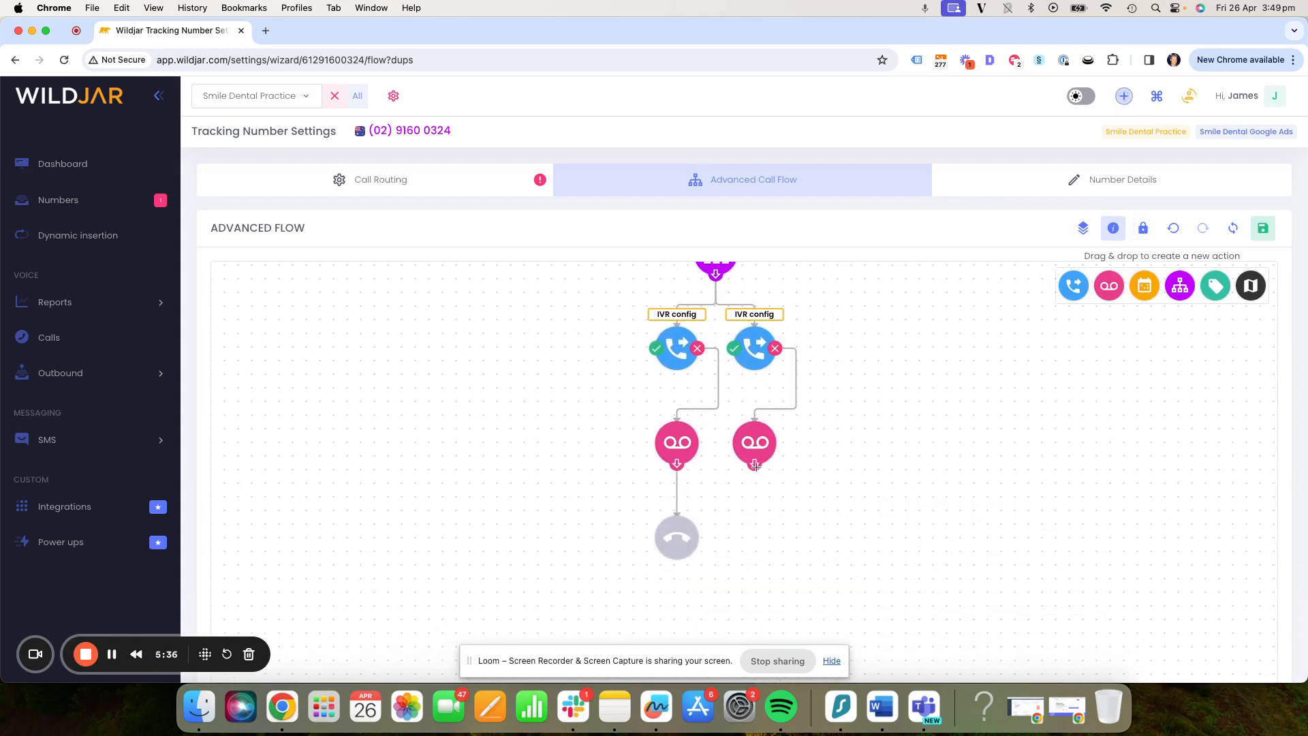
drag(820, 515, 817, 592)
drag(820, 398, 826, 452)
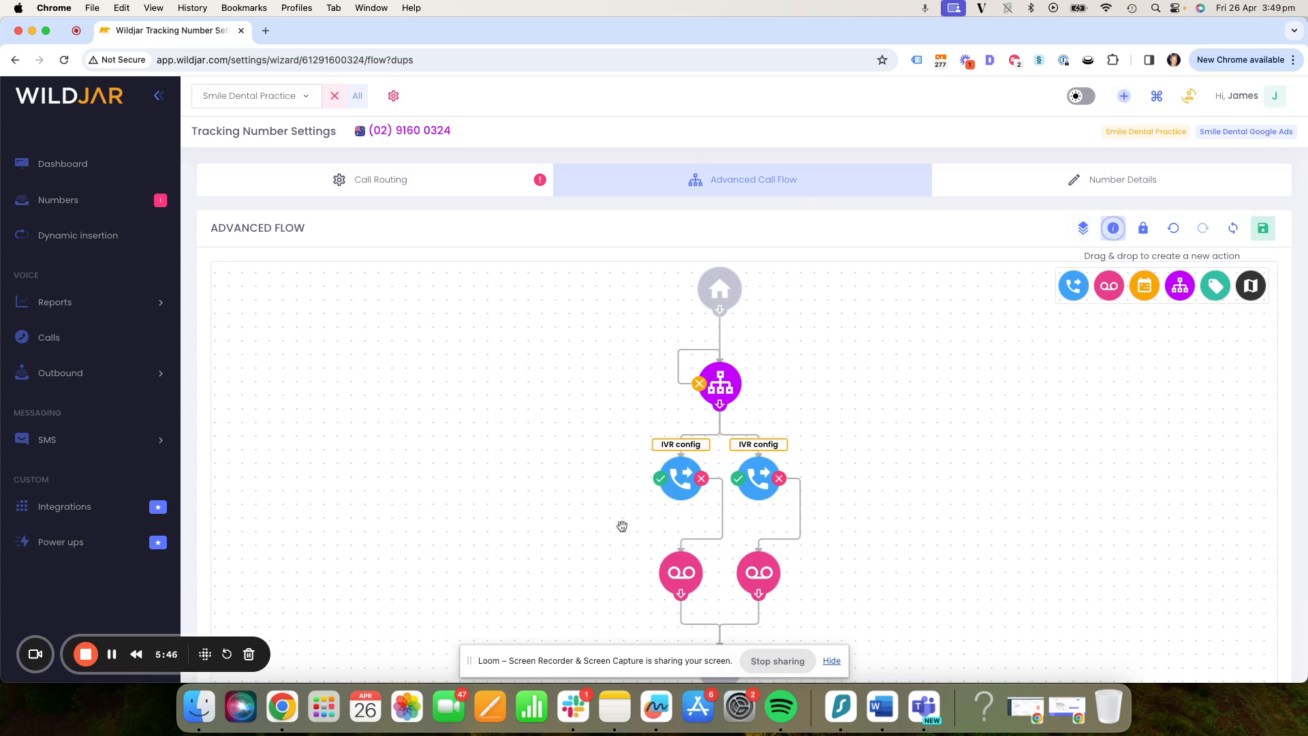
- Insert a time switch action between the start node and the IVR action
drag(1134, 289, 810, 362)
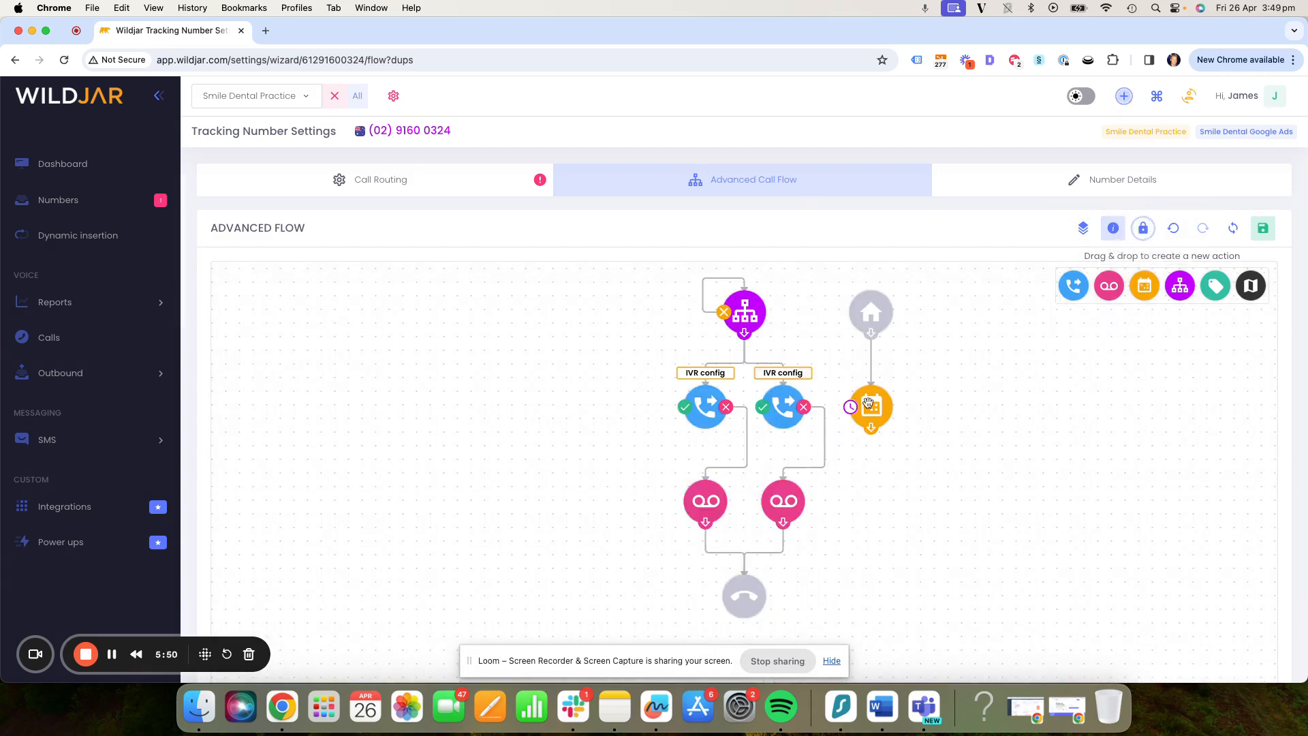
drag(872, 427, 744, 323)
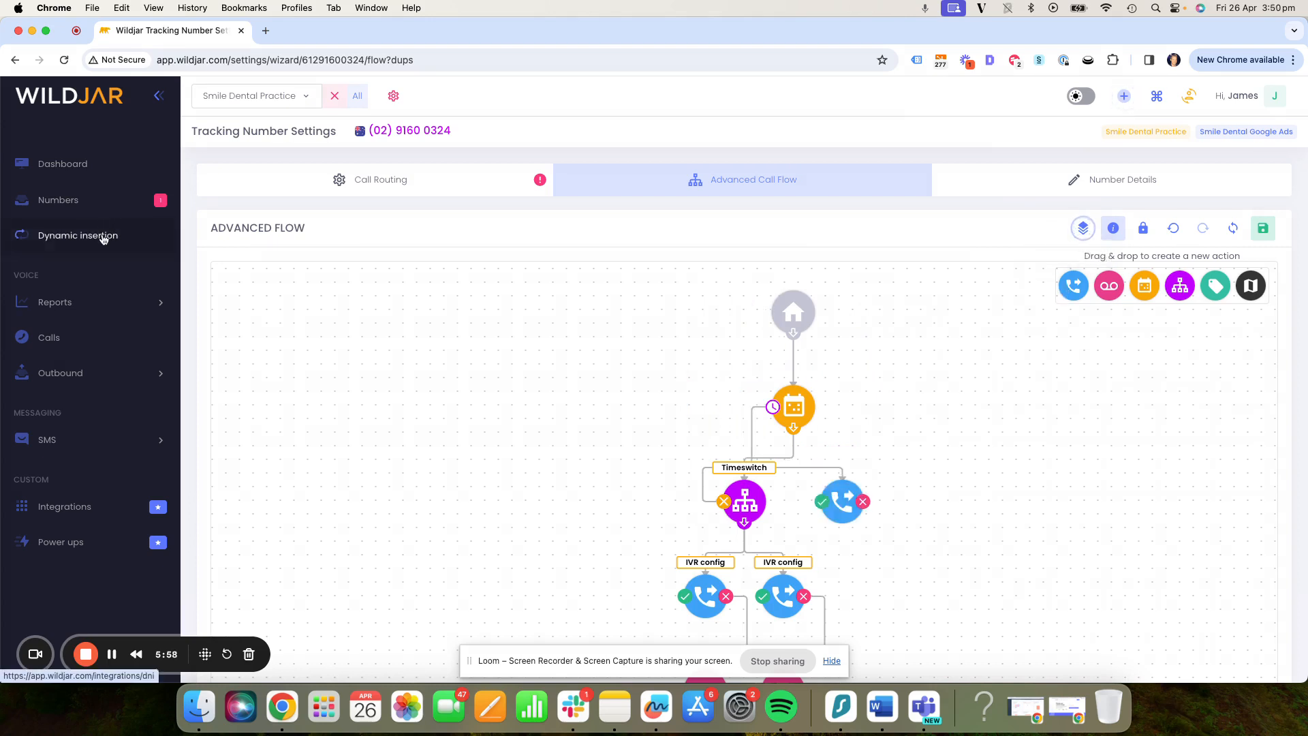
- Add the domain smiledentalpractice.com to dynamic insertion for the Smile Dental Practice account
click(103, 236)
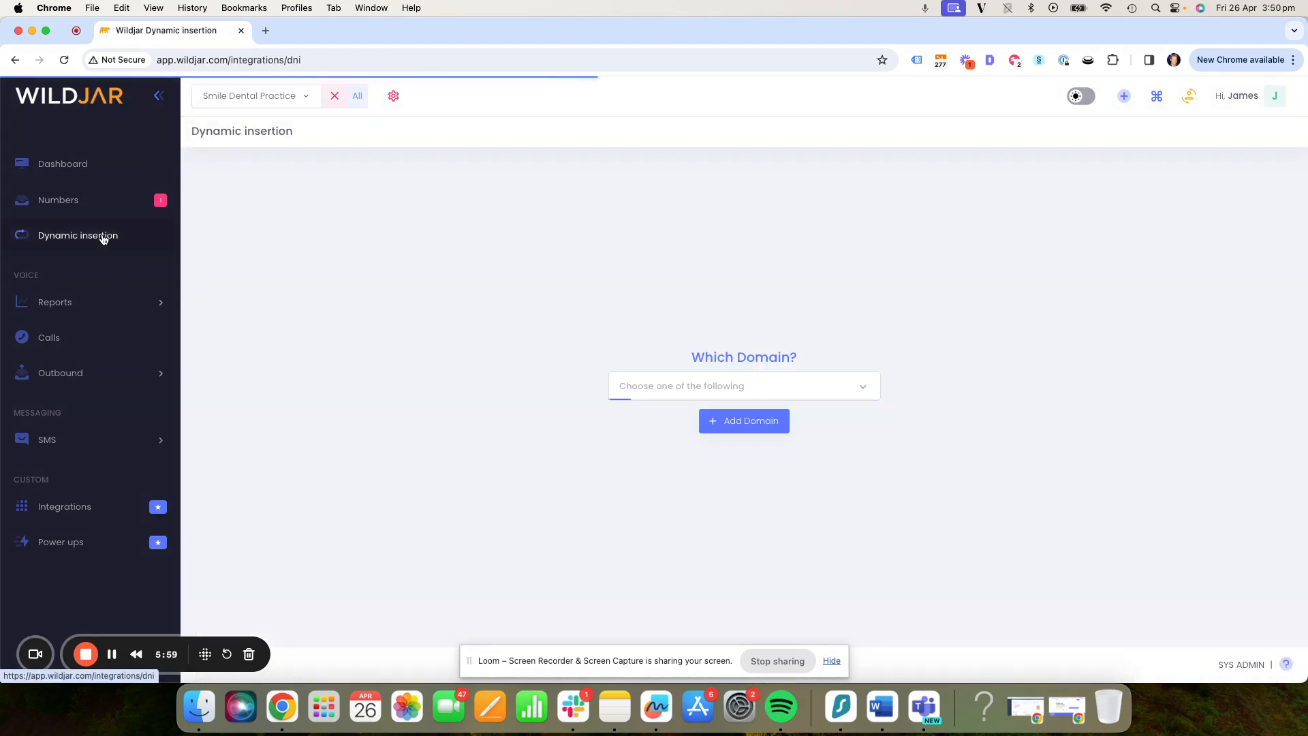
click(746, 422)
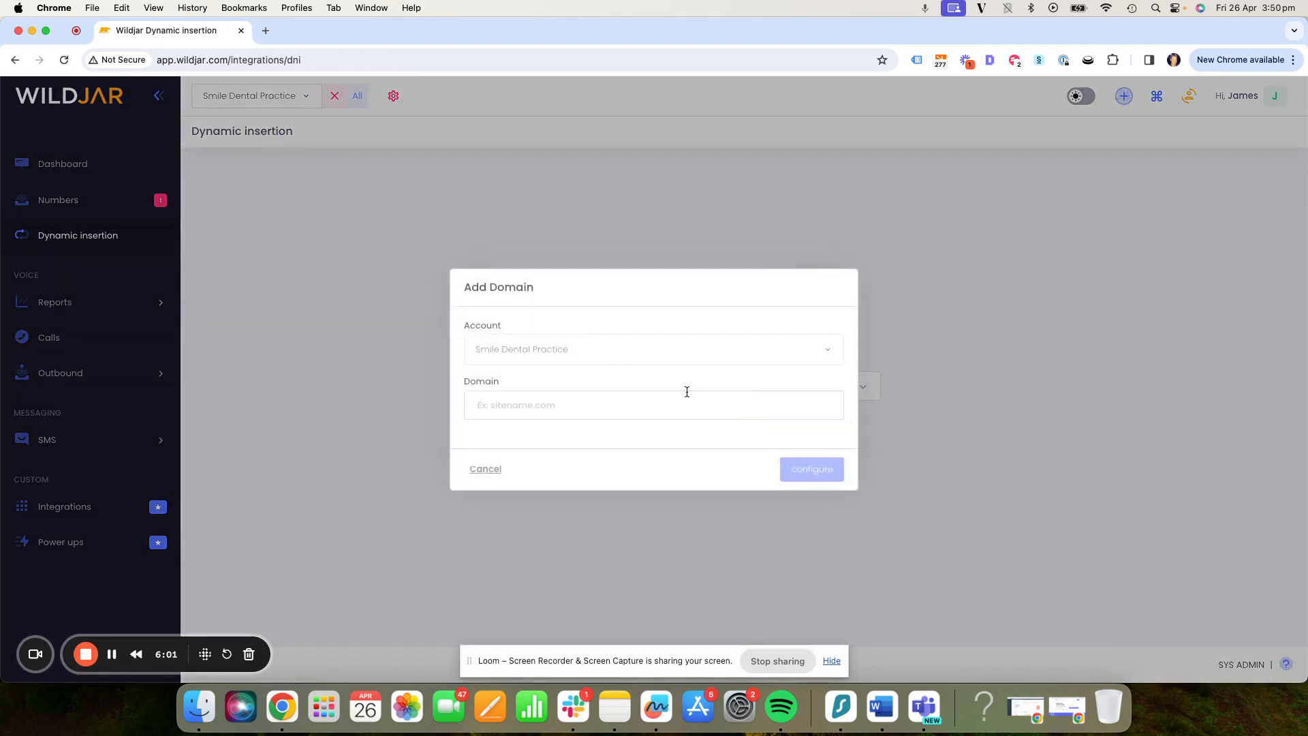
click(573, 347)
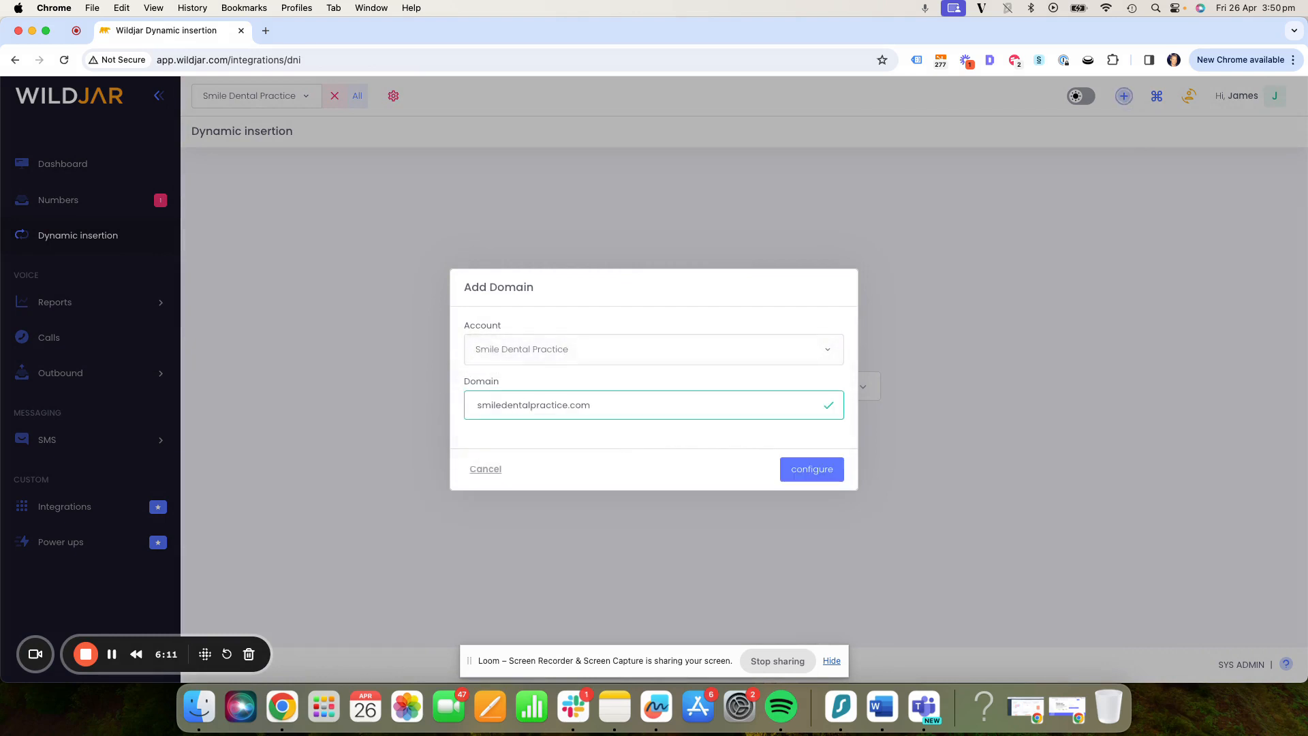
click(805, 468)
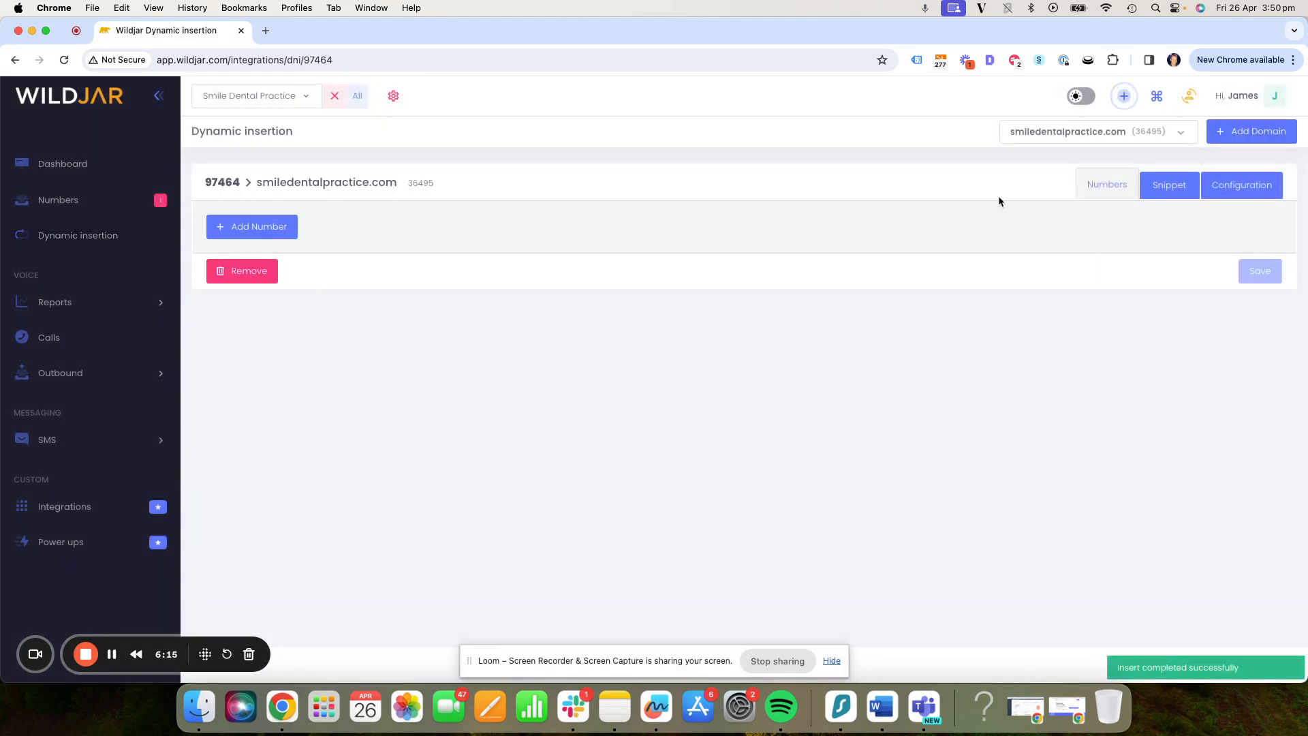
- View the domain's JavaScript snippet and return to its number settings
click(1170, 188)
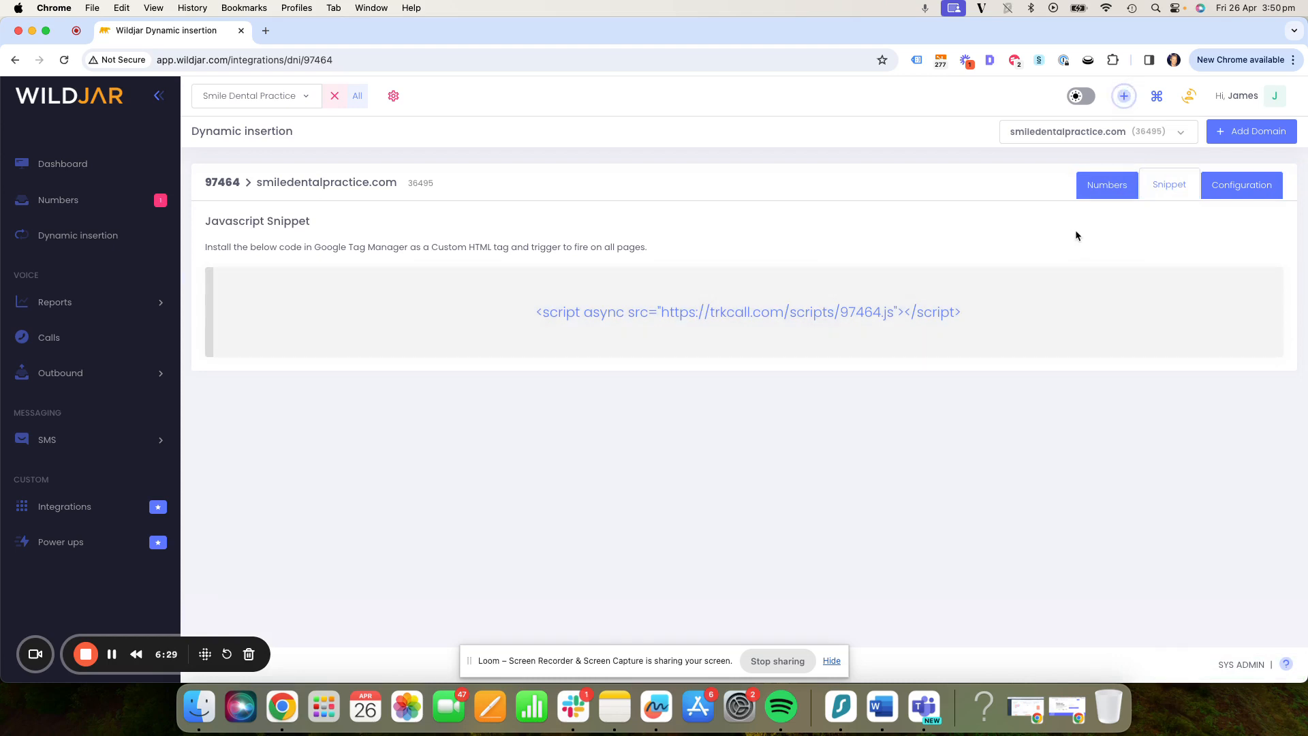
click(1102, 188)
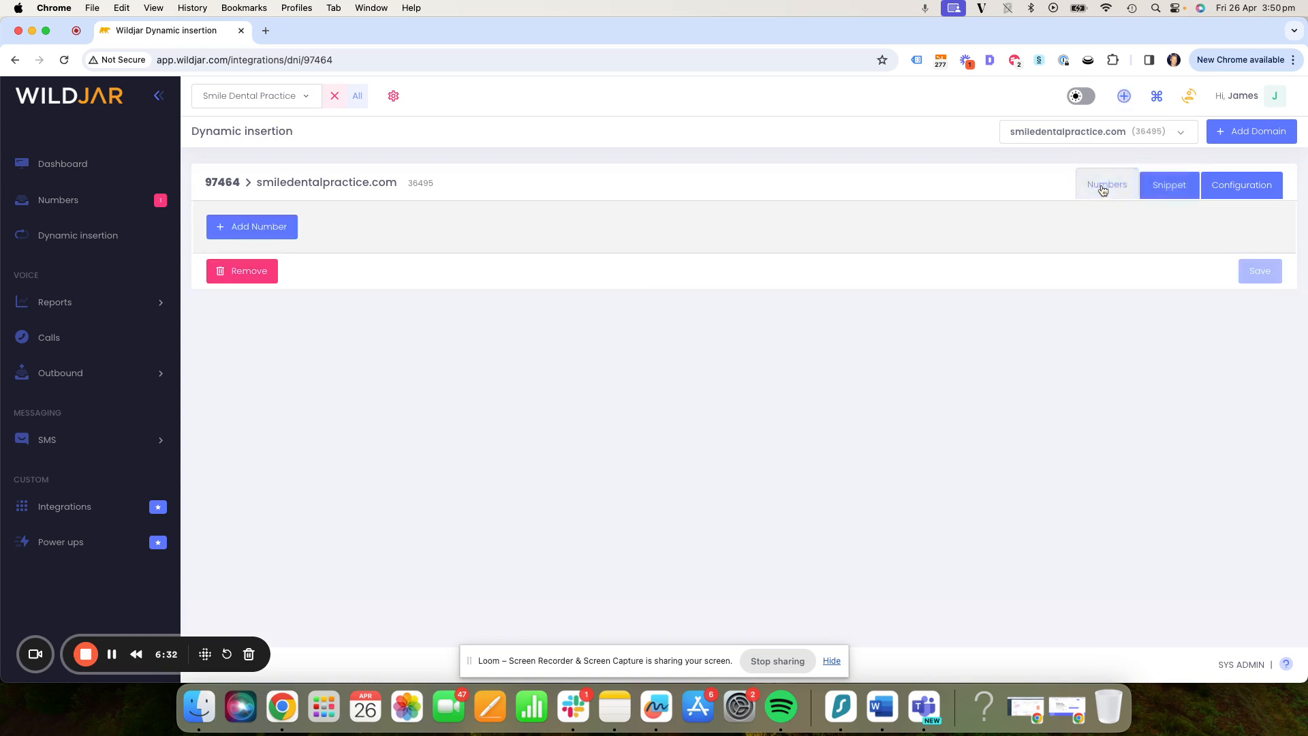
- Add a number to the domain and enter the phone number shown on the website
click(284, 229)
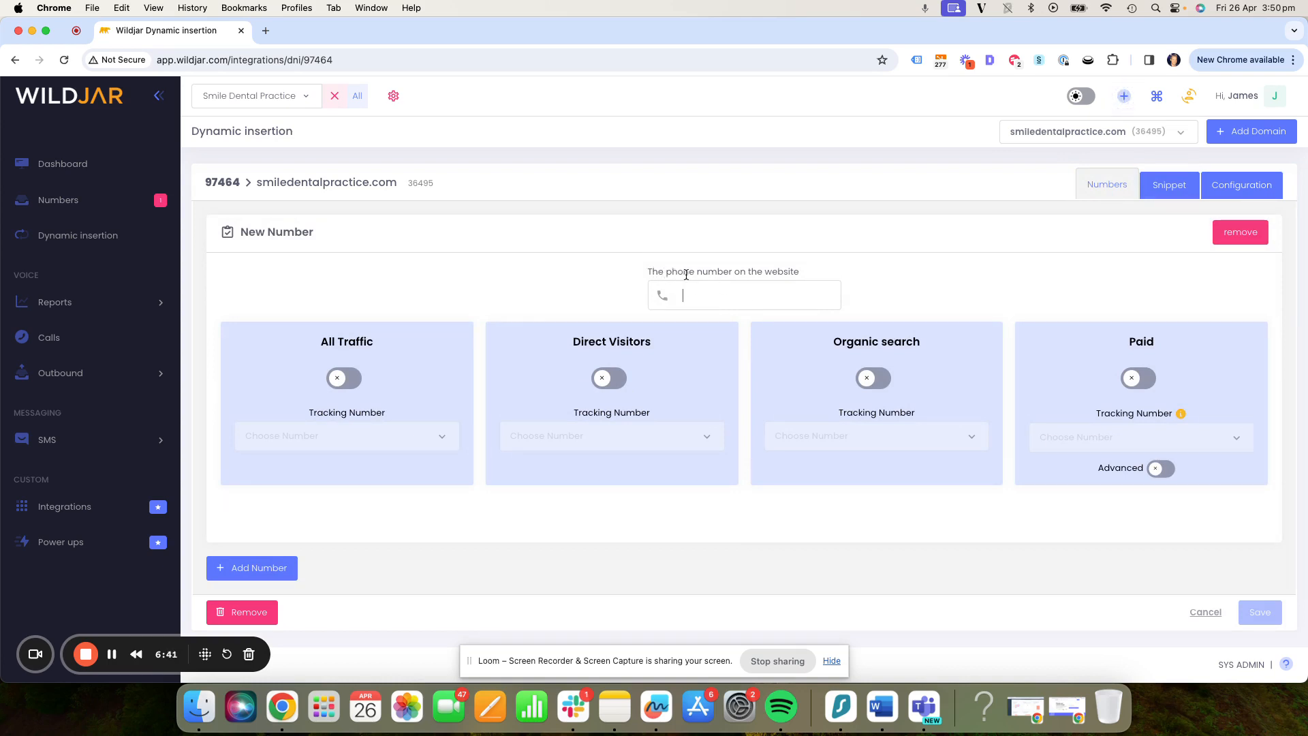
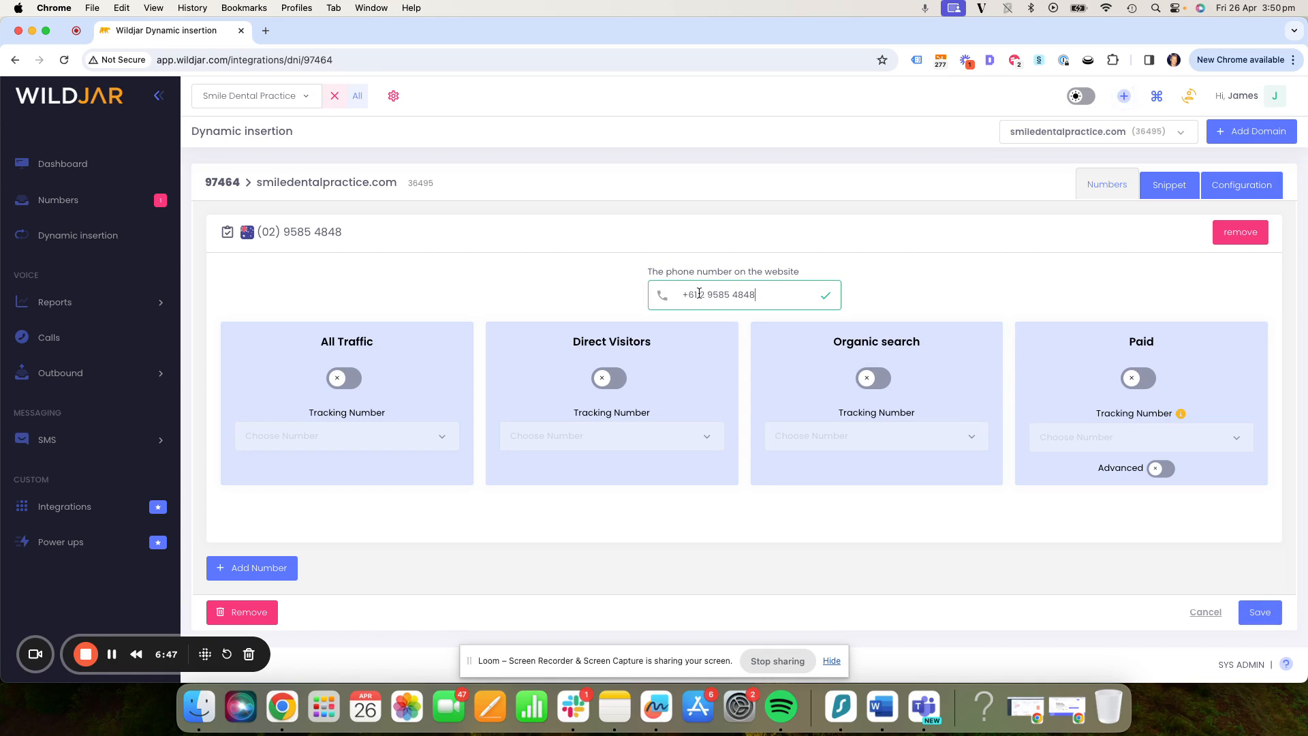
- Enable number replacement for Paid traffic and assign it the Smile Dental Google Ads tracking number
click(1131, 381)
click(1111, 450)
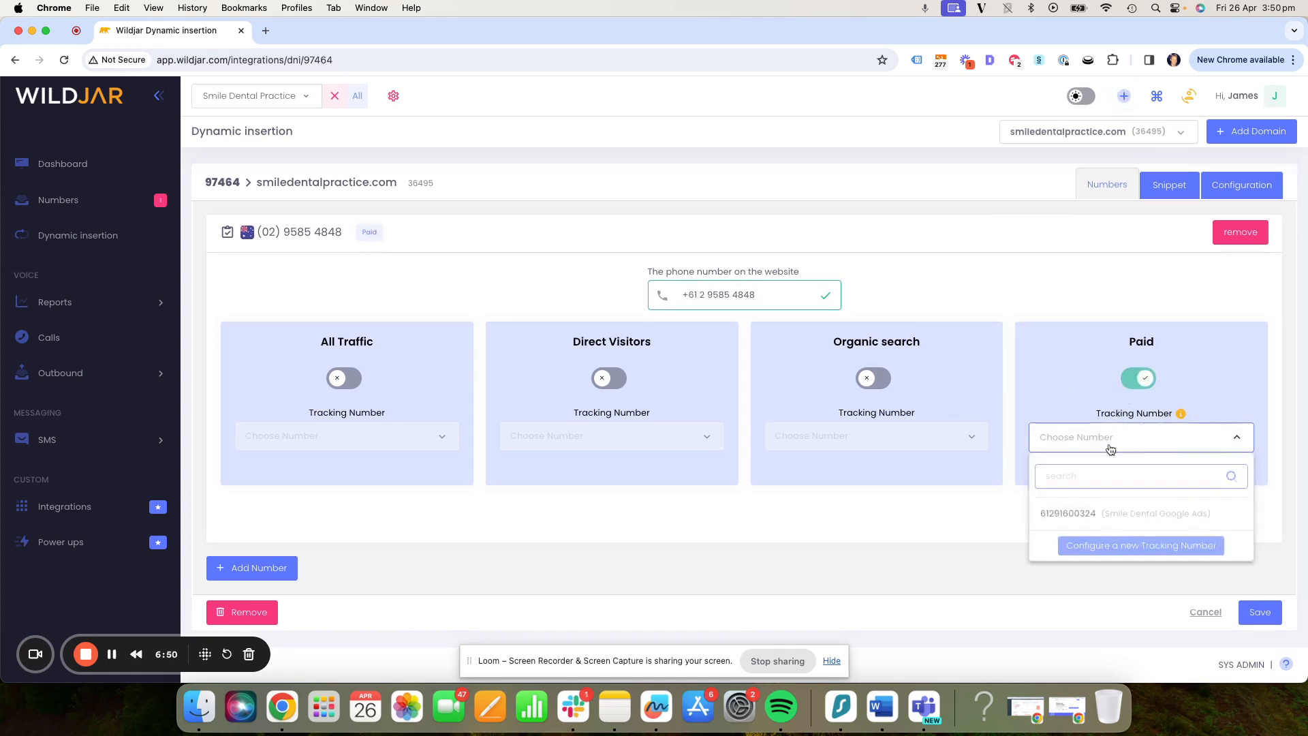
click(1117, 520)
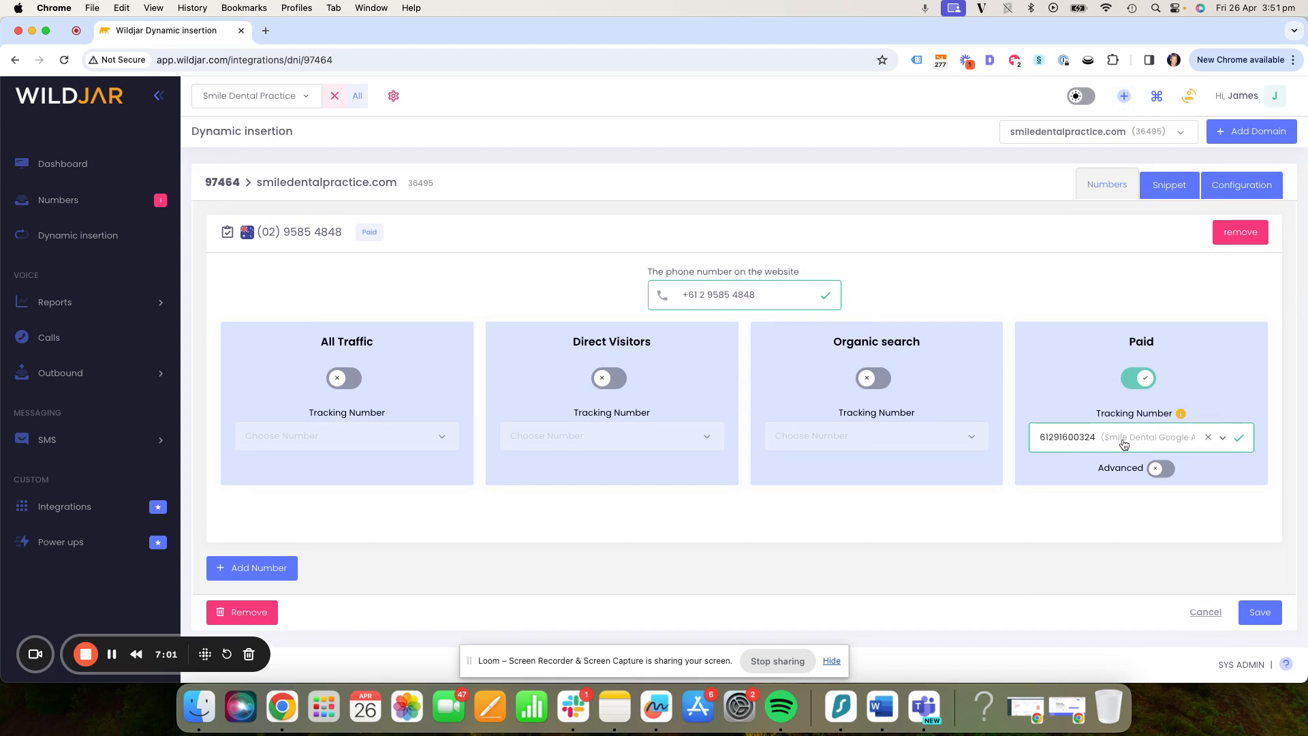
- Turn on the advanced settings for Paid traffic and explore the source / referral and tracking number choices
click(1162, 468)
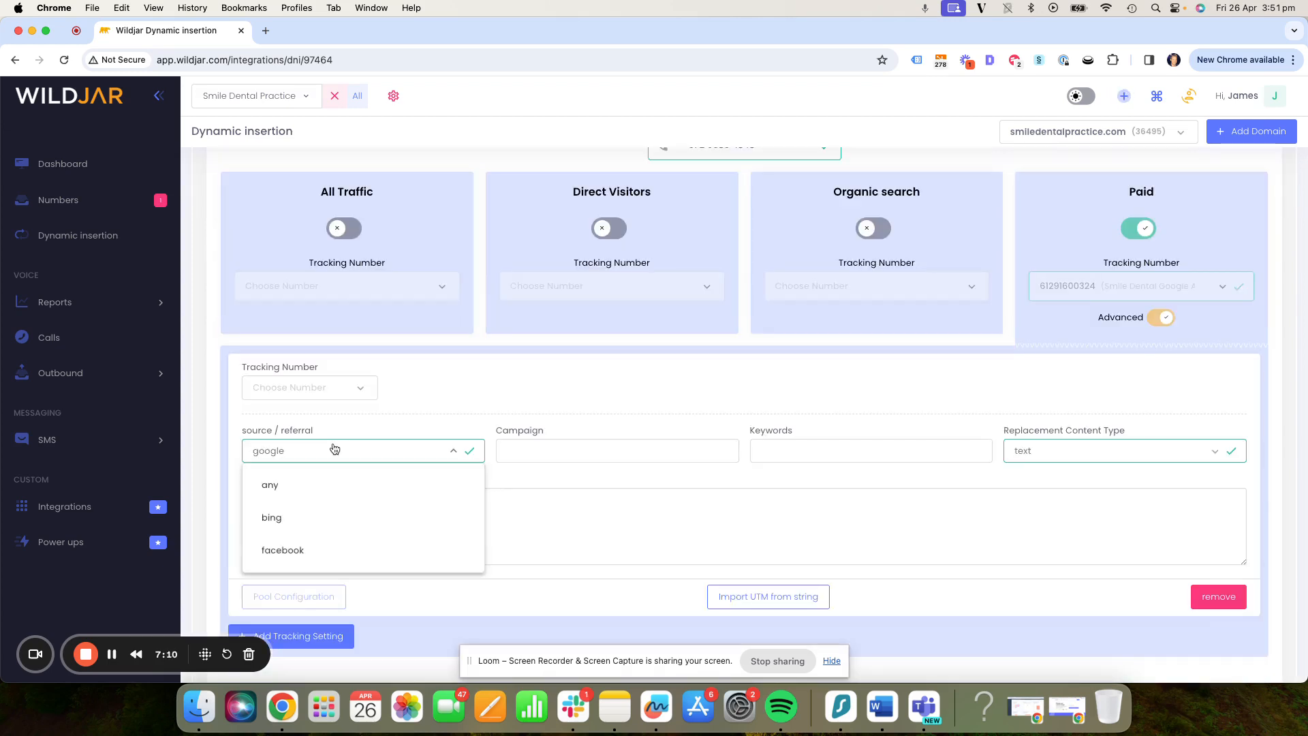
click(334, 449)
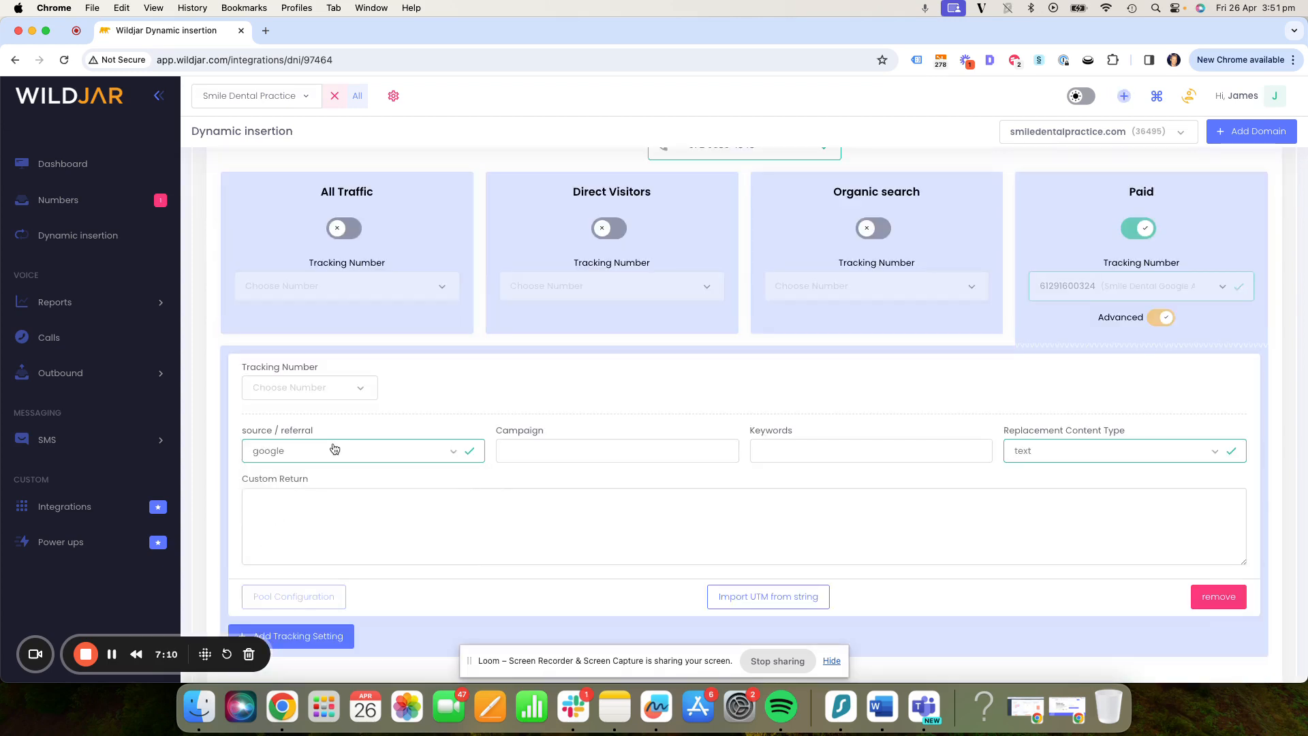
click(327, 392)
click(328, 392)
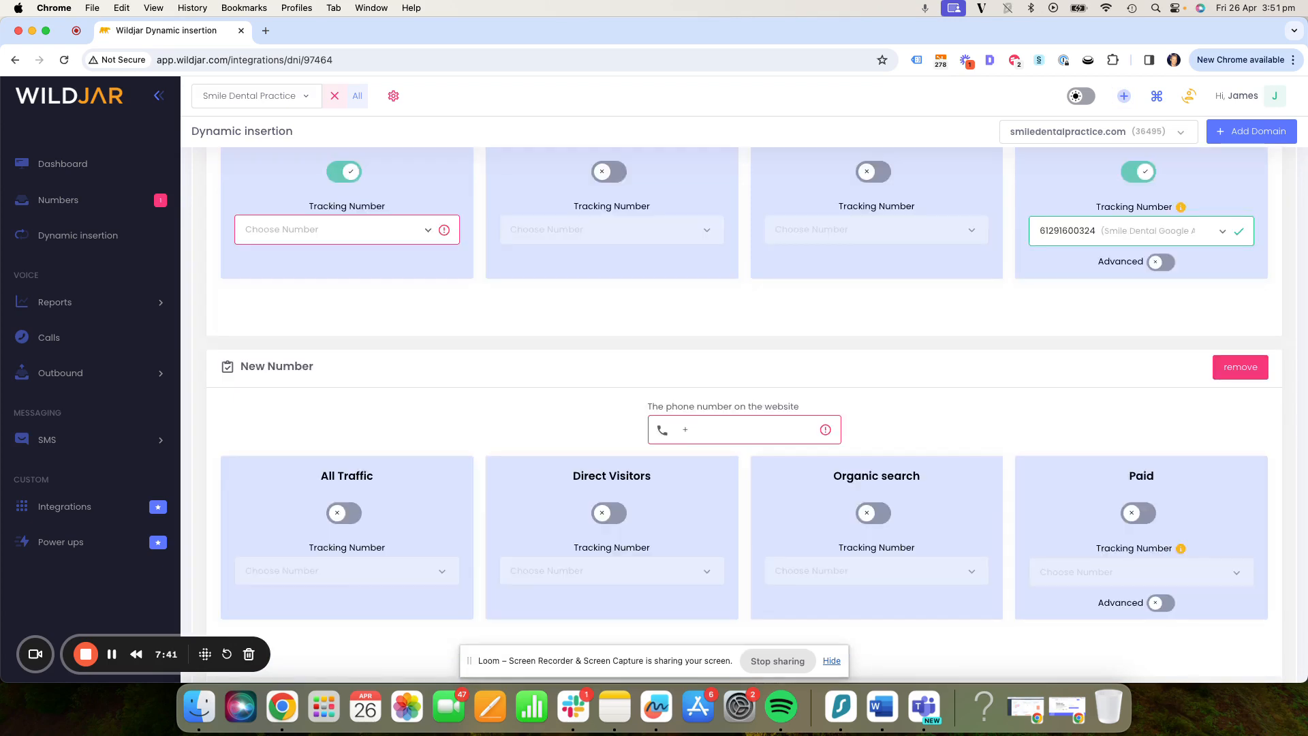
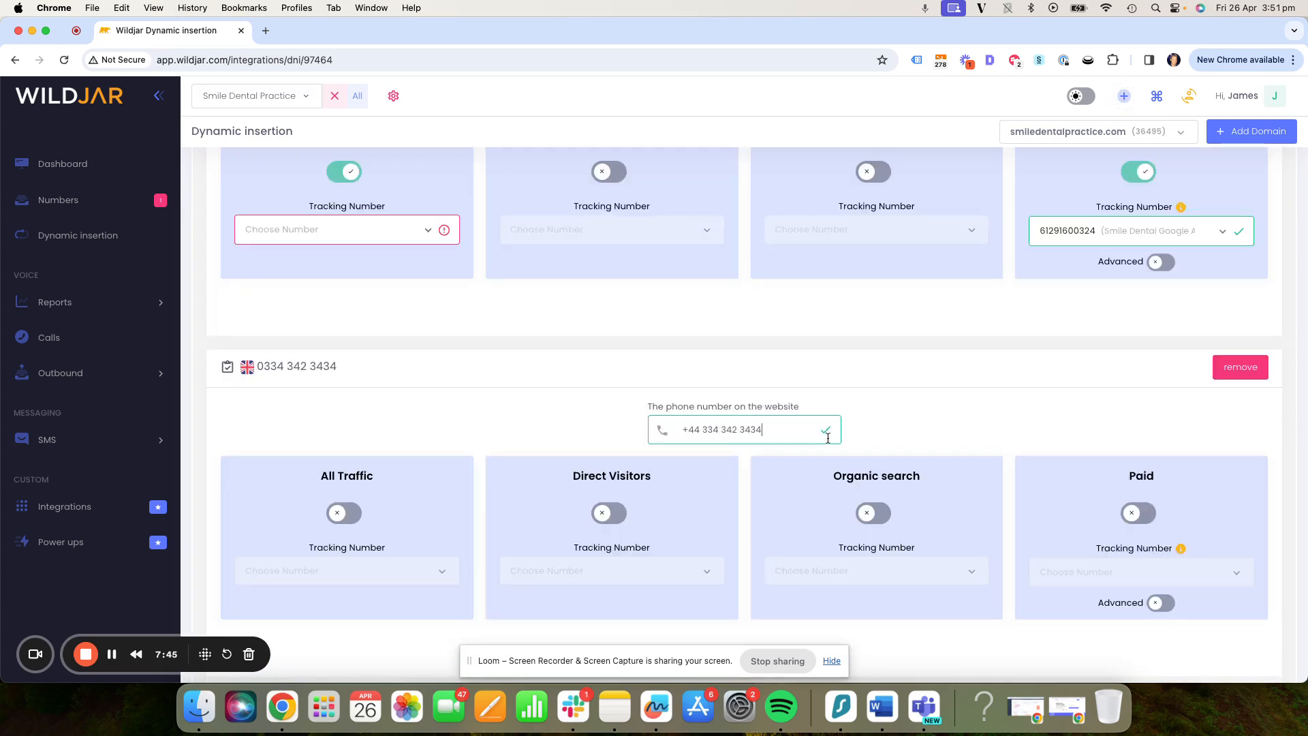
- Turn on All Traffic for the second website number, view its tracking number choices, and turn it off again
scroll(996, 452, down, 3)
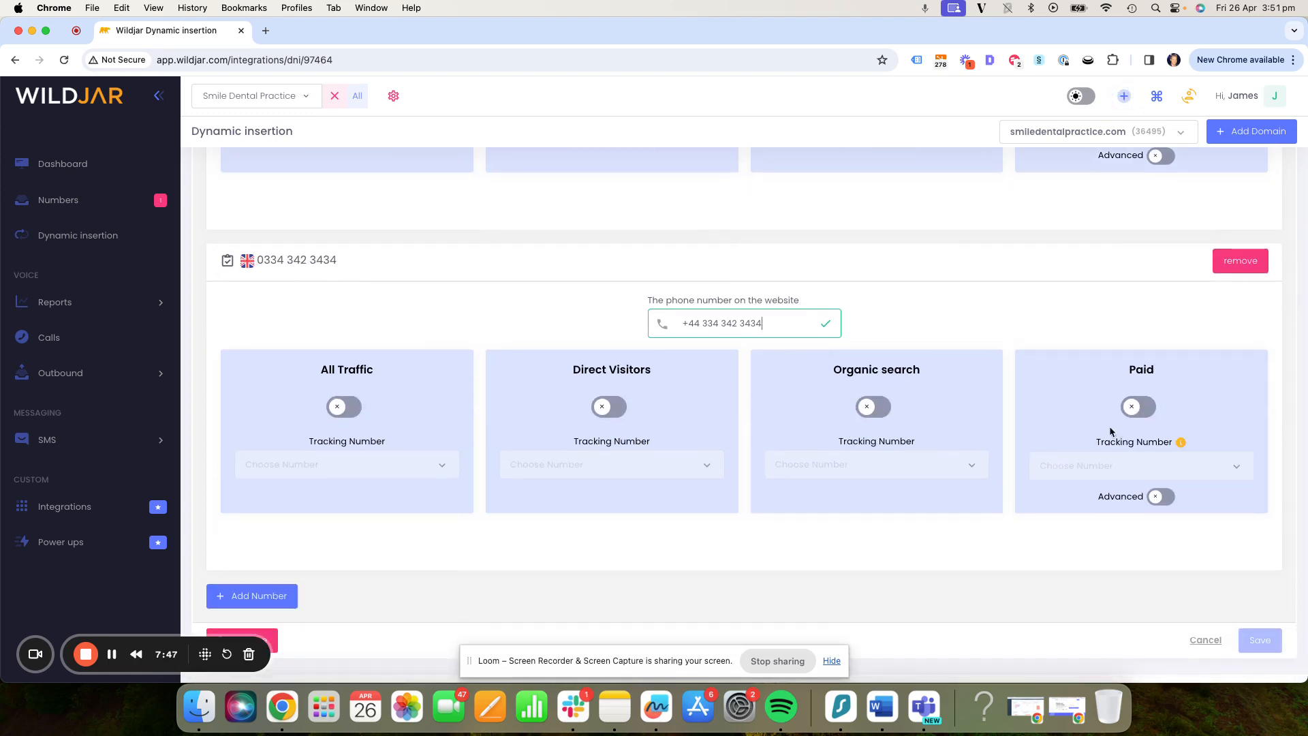
click(346, 408)
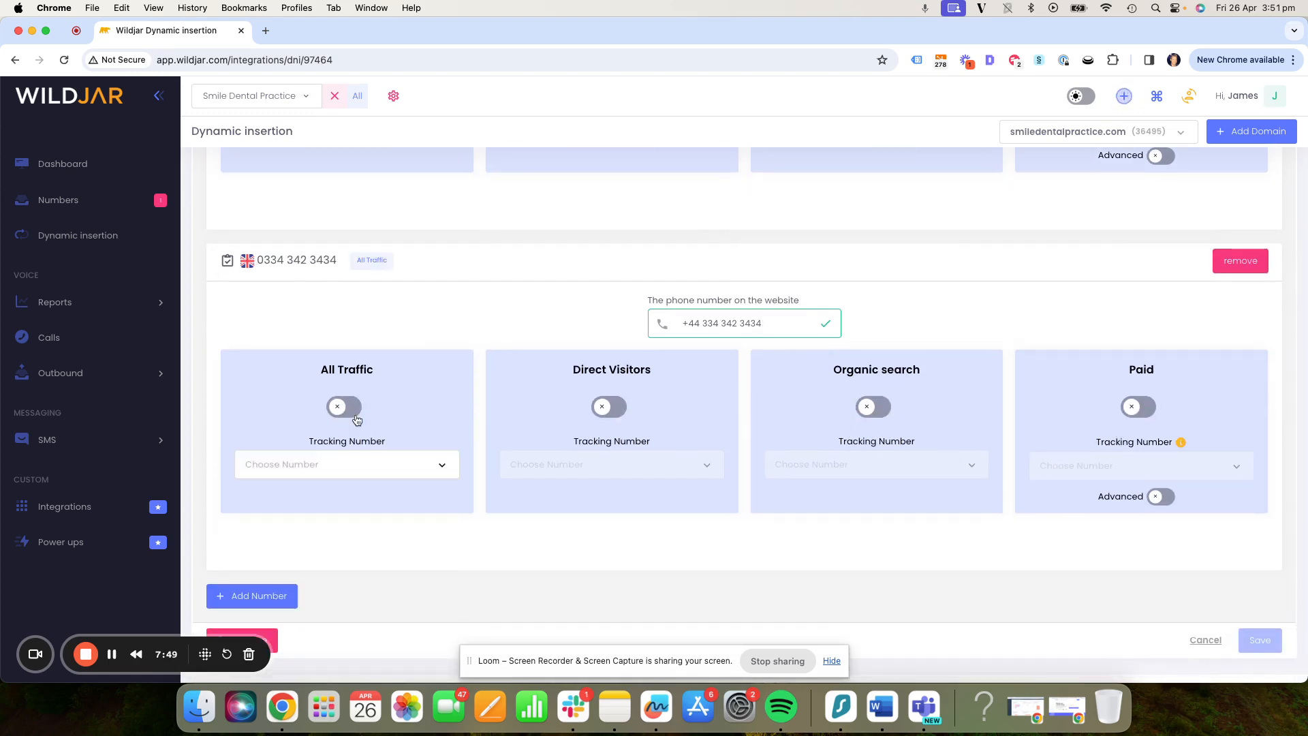
click(339, 464)
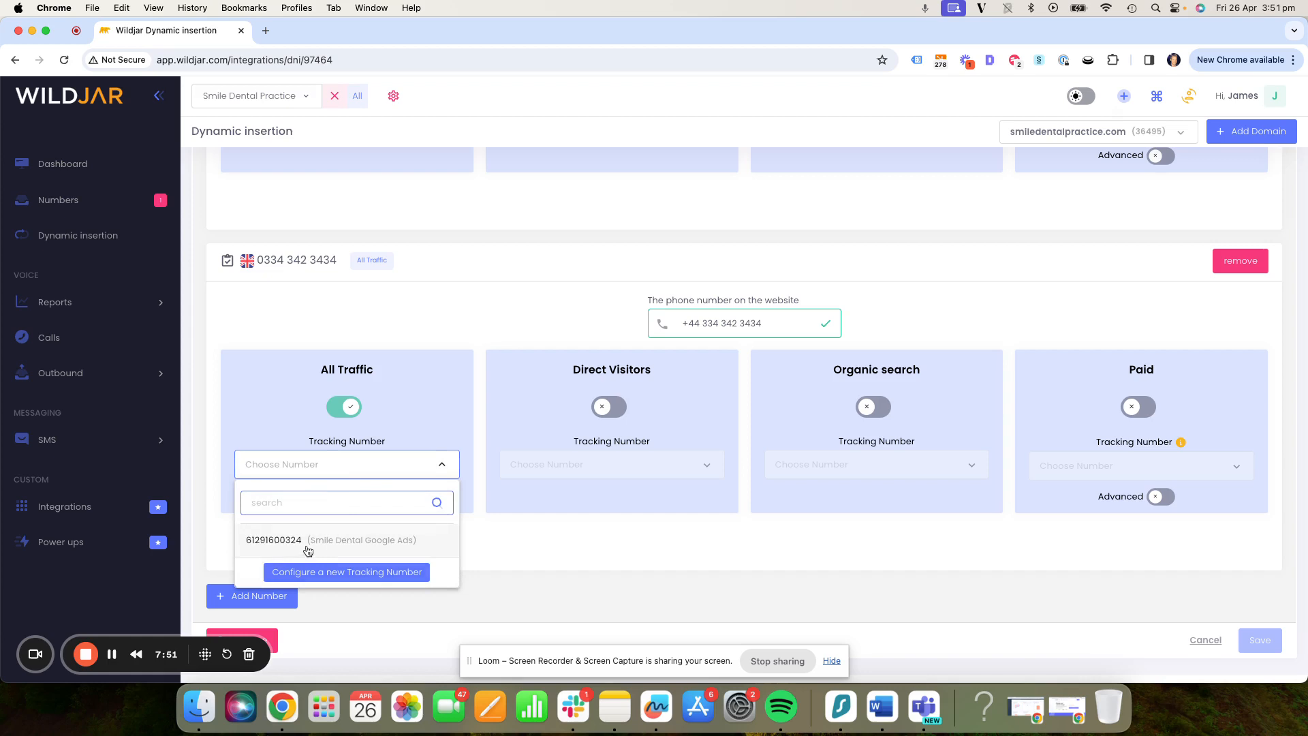
click(320, 459)
click(337, 412)
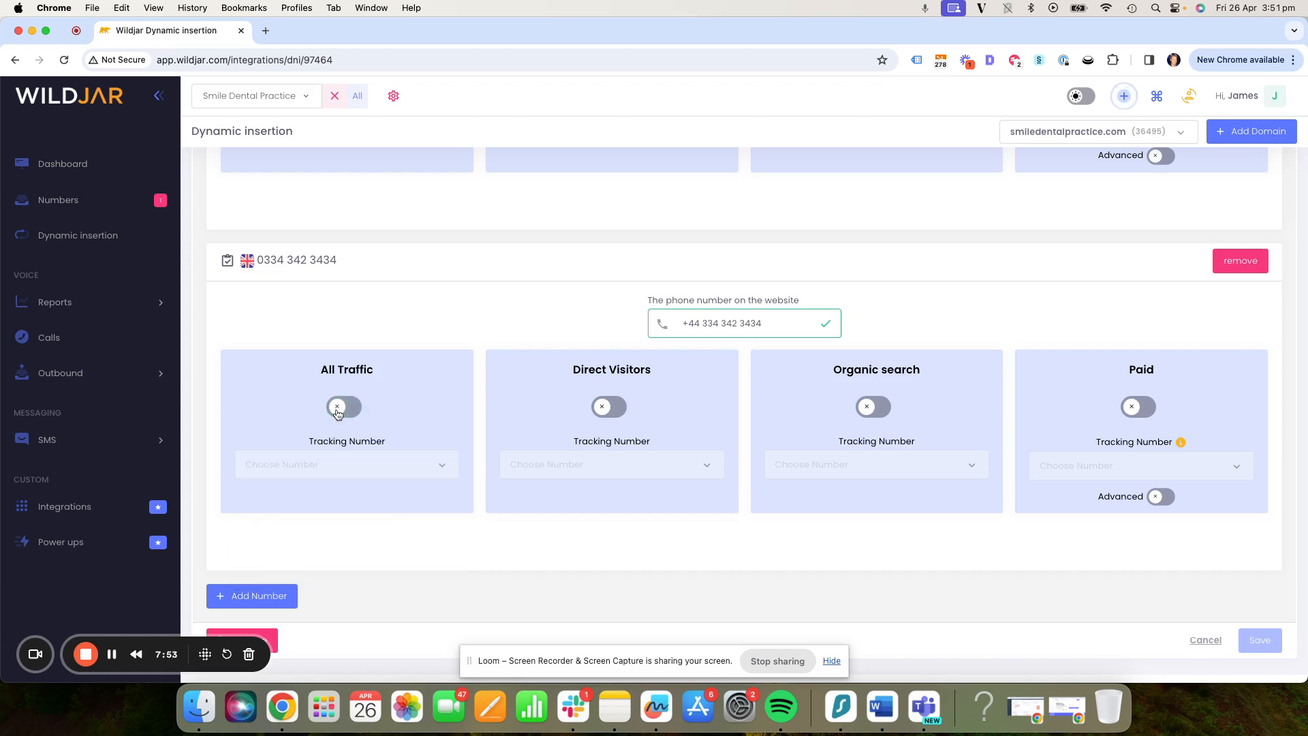
- View the JavaScript snippet for smiledentalpractice.com that is installed through Google Tag Manager
scroll(371, 371, down, 1)
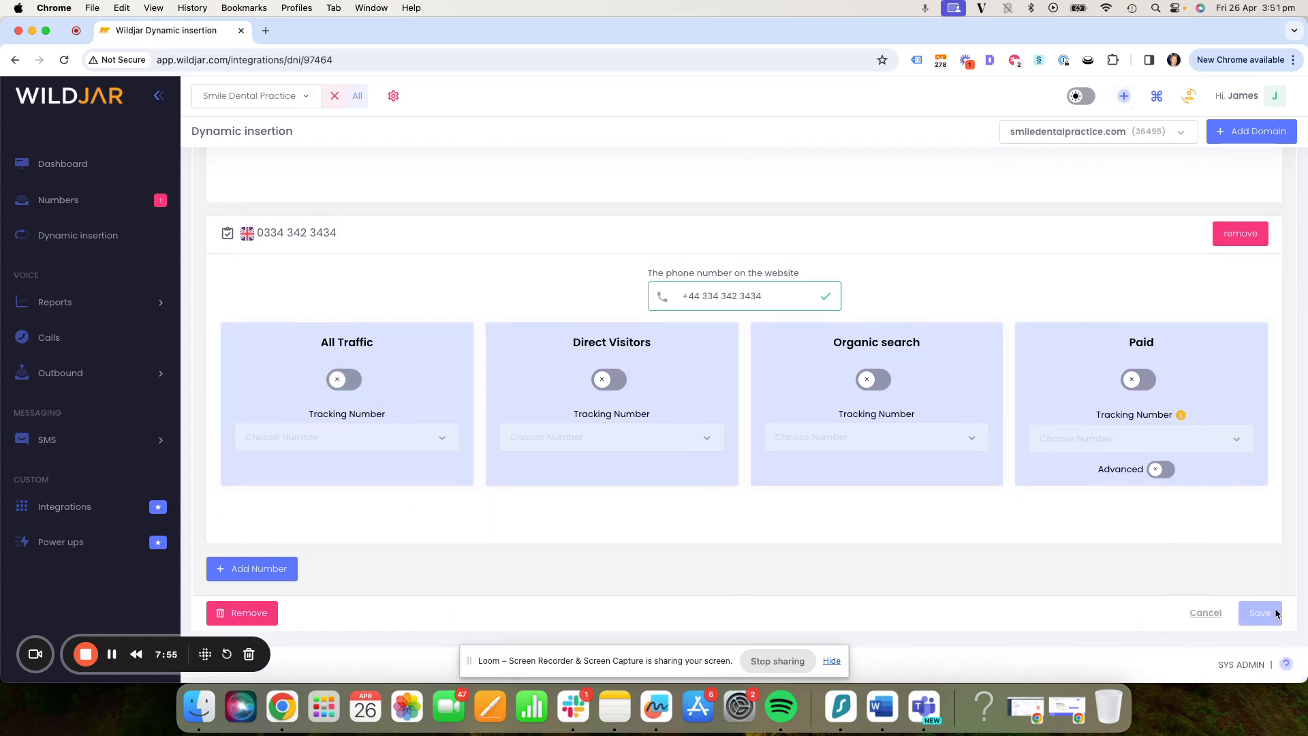
scroll(664, 437, up, 5)
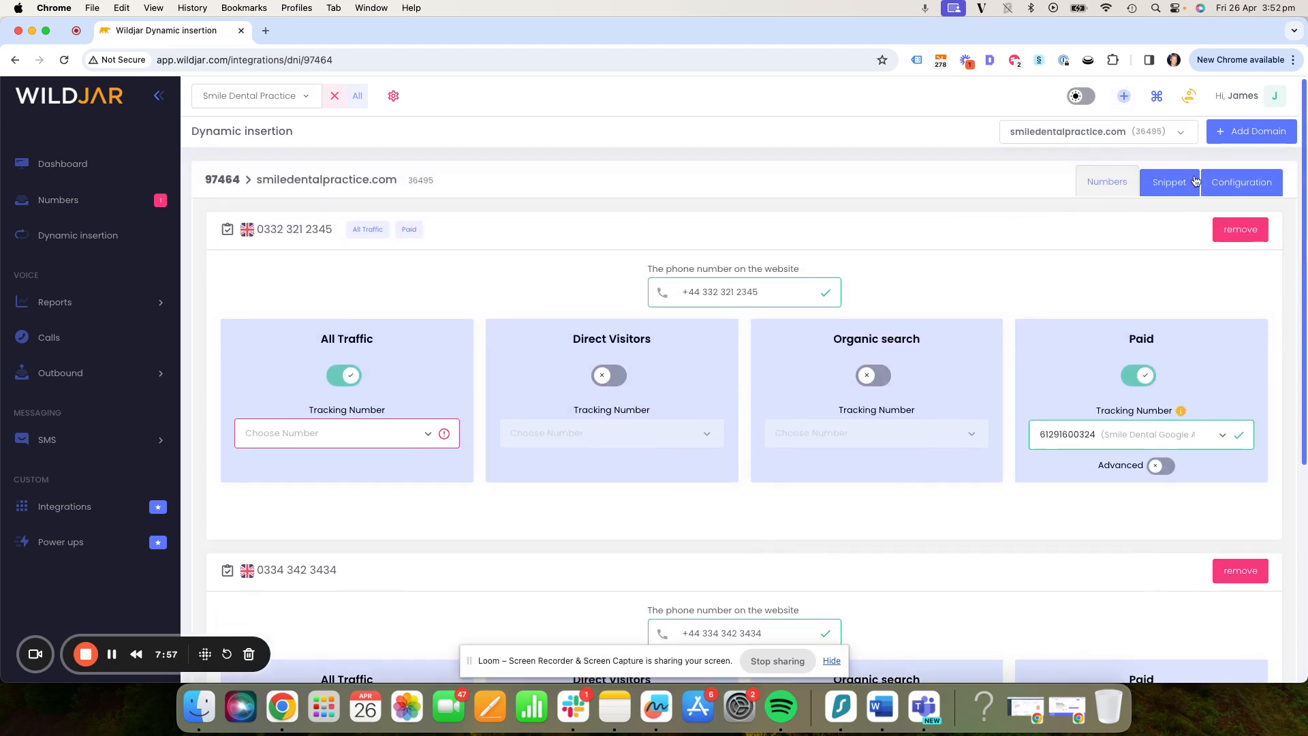
click(1180, 185)
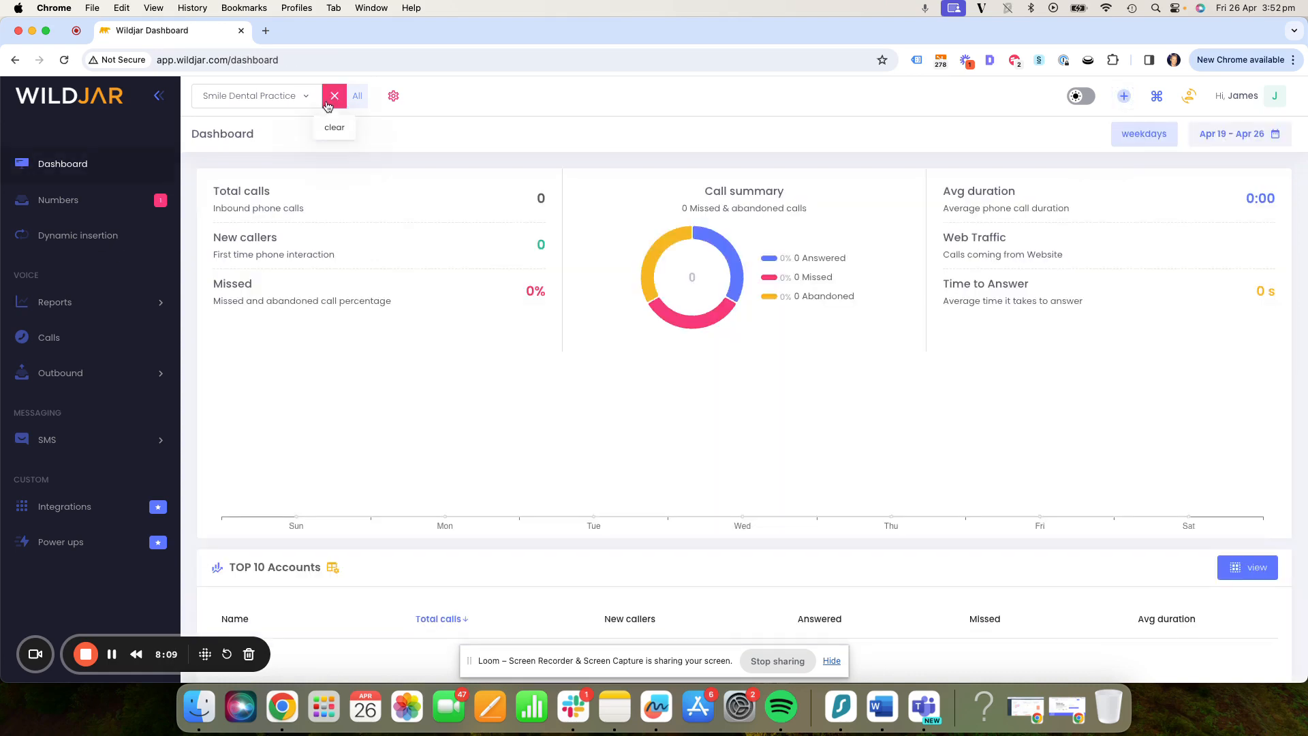
- Clear the Smile Dental Practice account filter and view the Time and Day report for all accounts
click(333, 97)
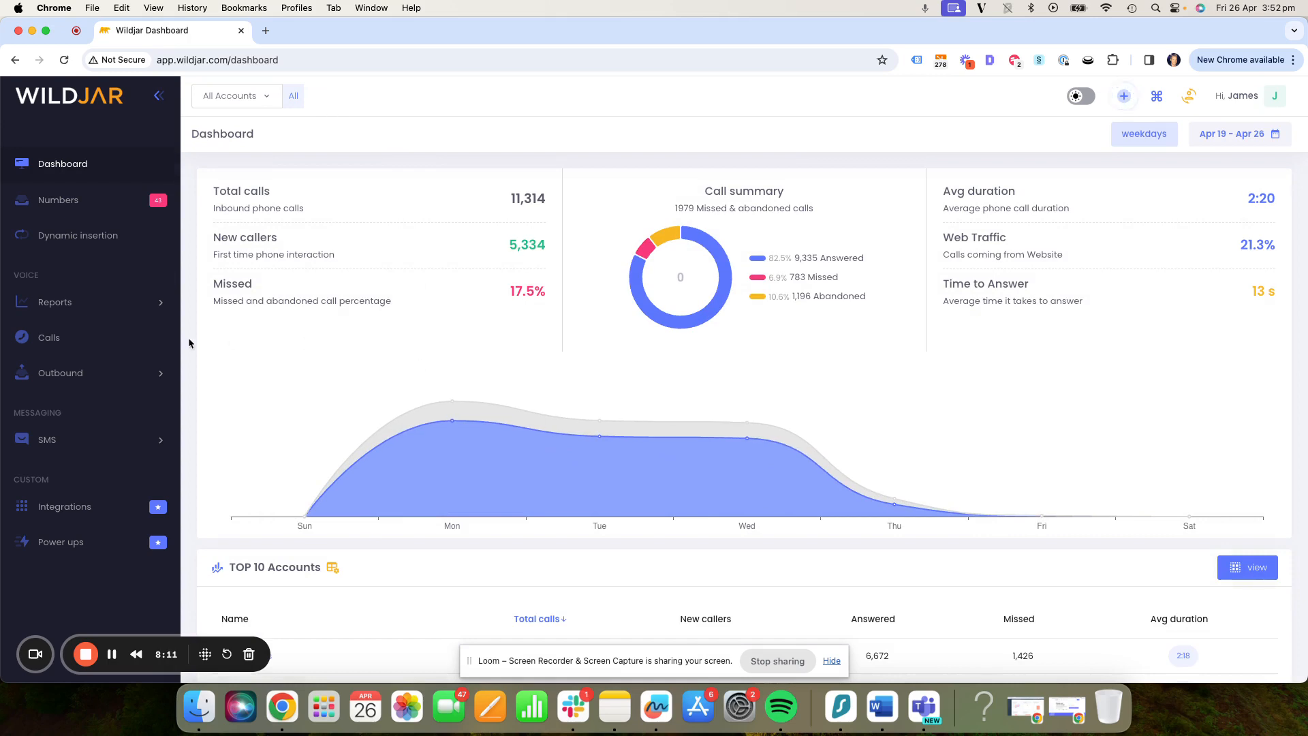
click(82, 300)
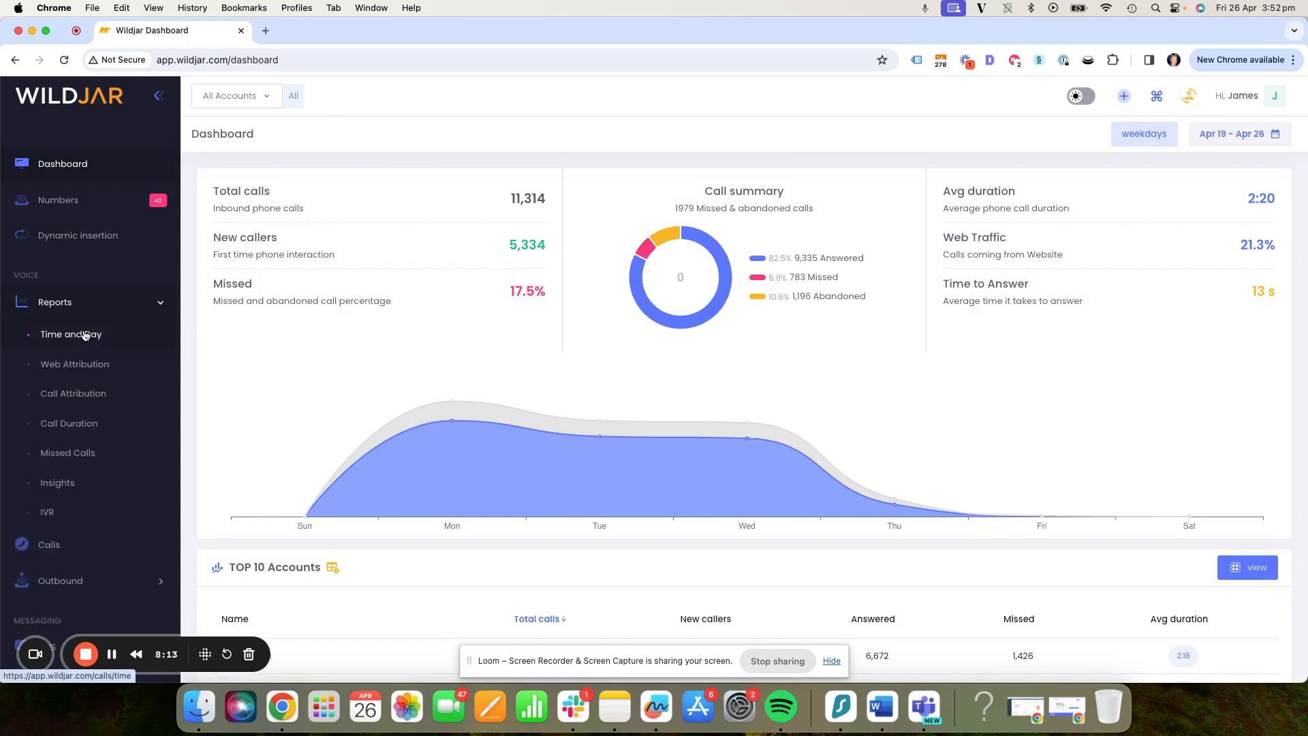
click(85, 333)
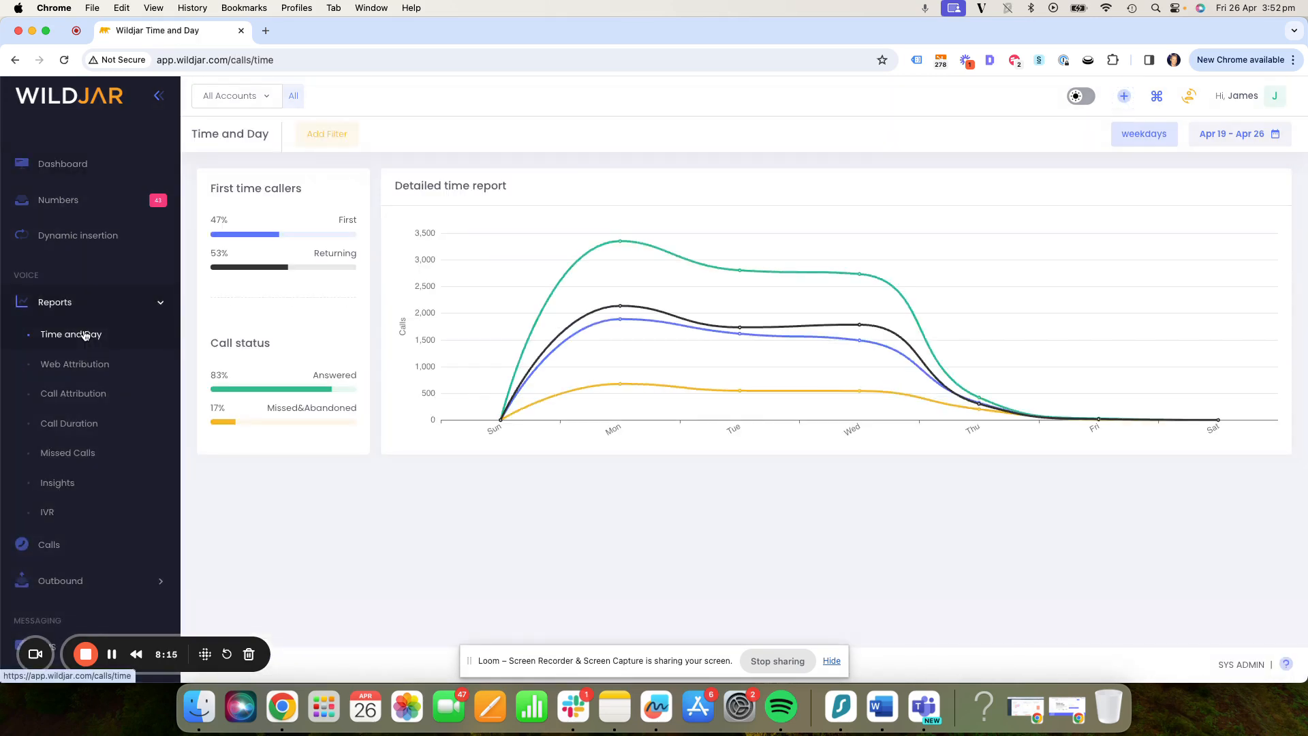
- Examine the Web Attribution report, including its medium, source, device, landing page and conversion page breakdowns
click(75, 363)
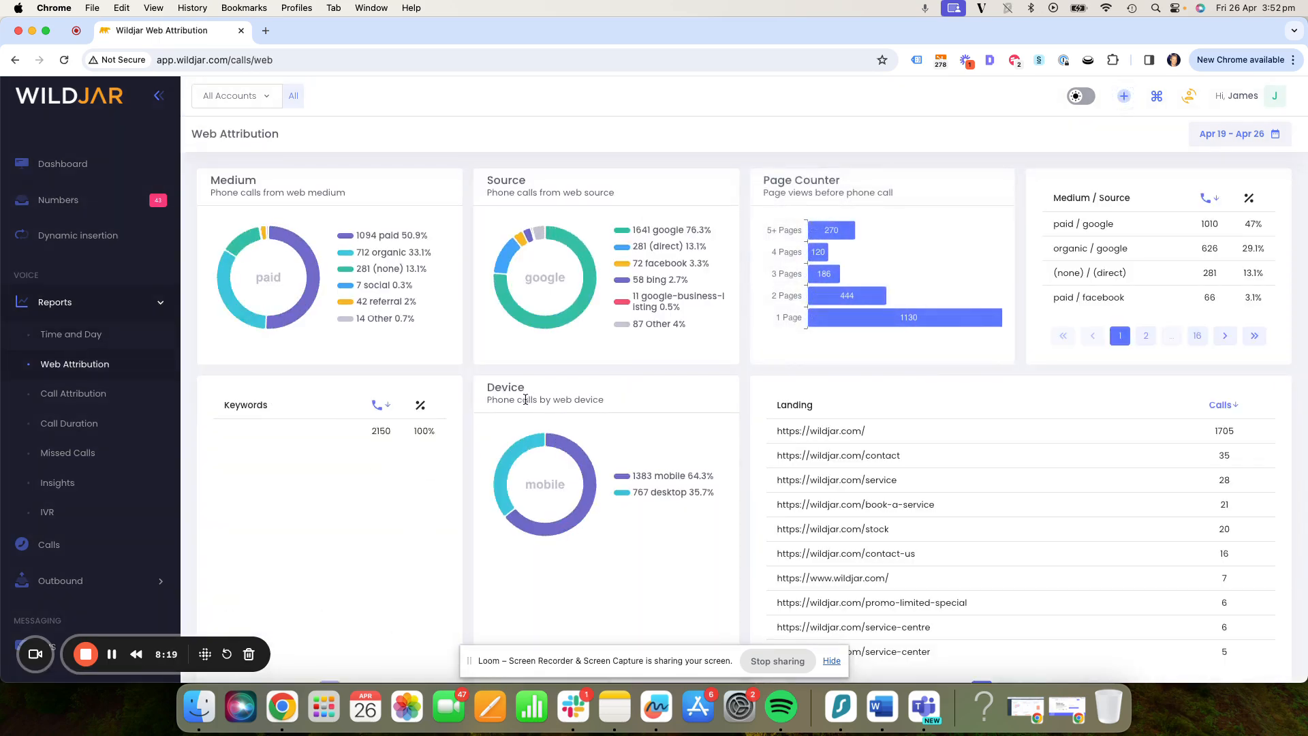
scroll(443, 327, down, 1)
scroll(401, 293, up, 1)
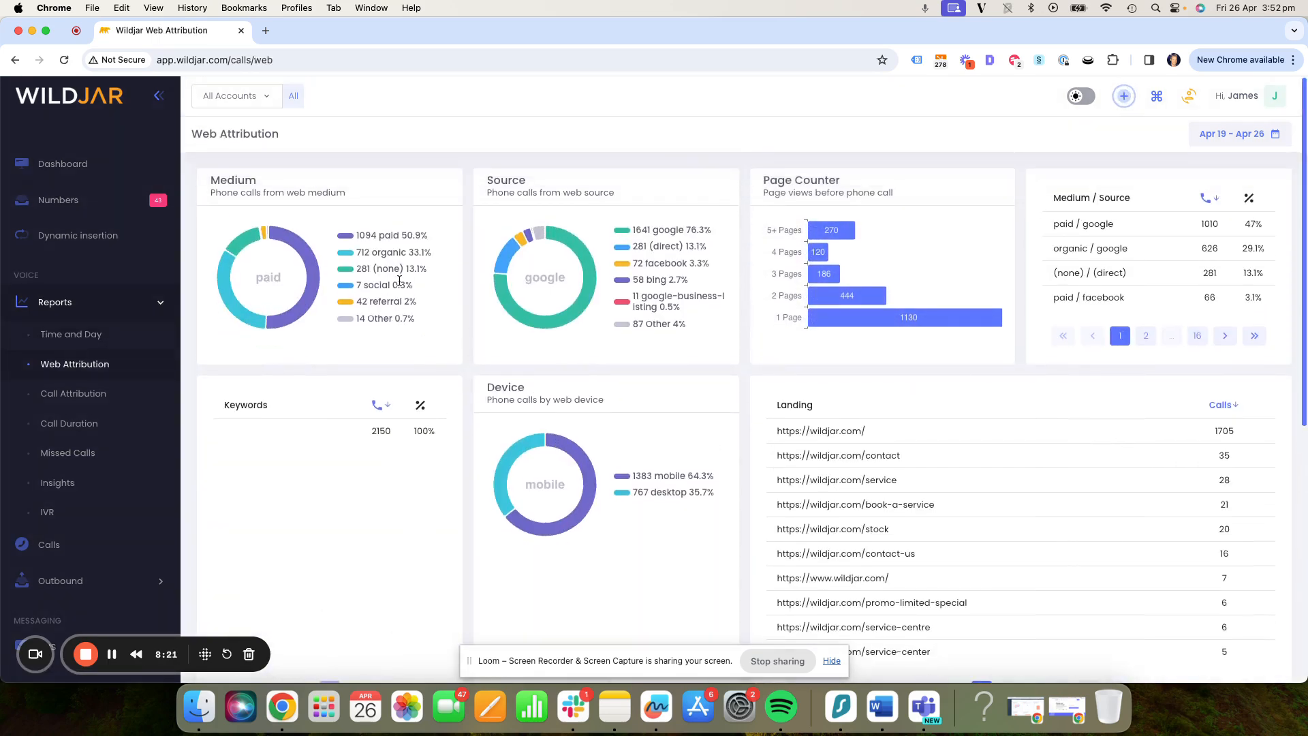
scroll(776, 436, down, 1)
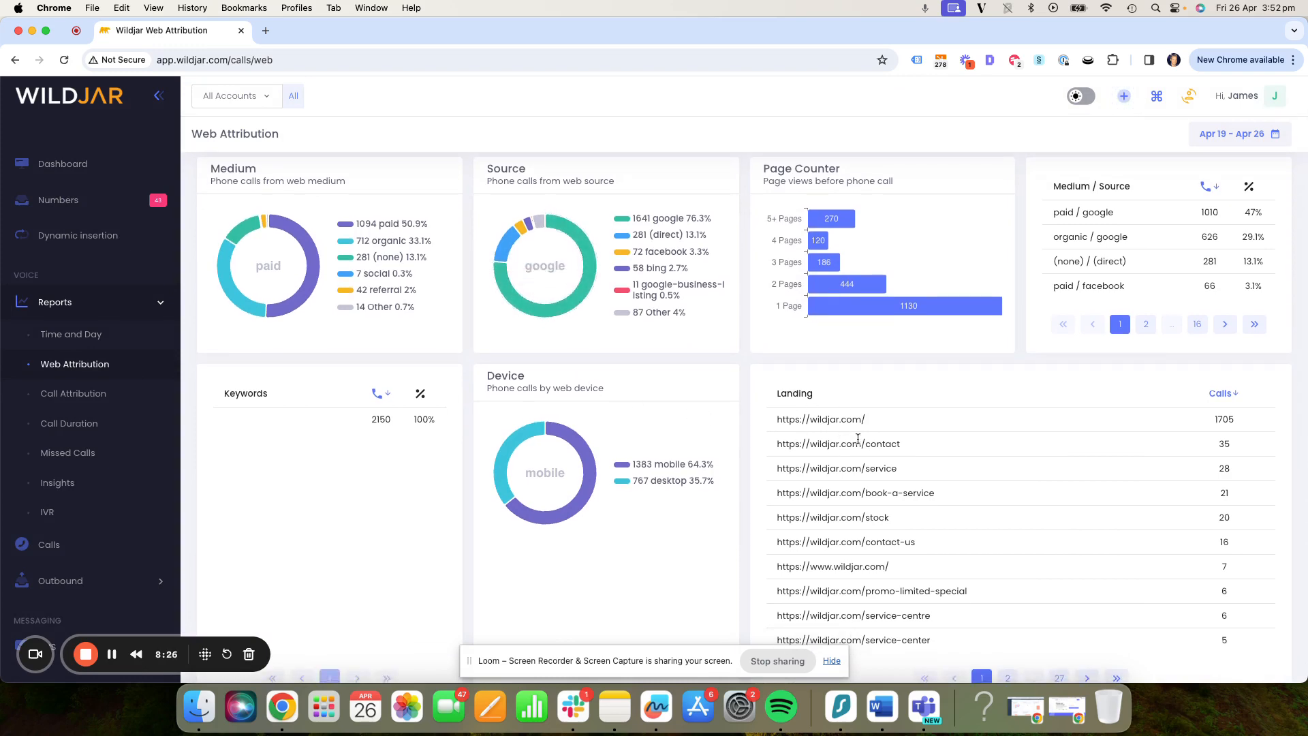
scroll(994, 488, down, 5)
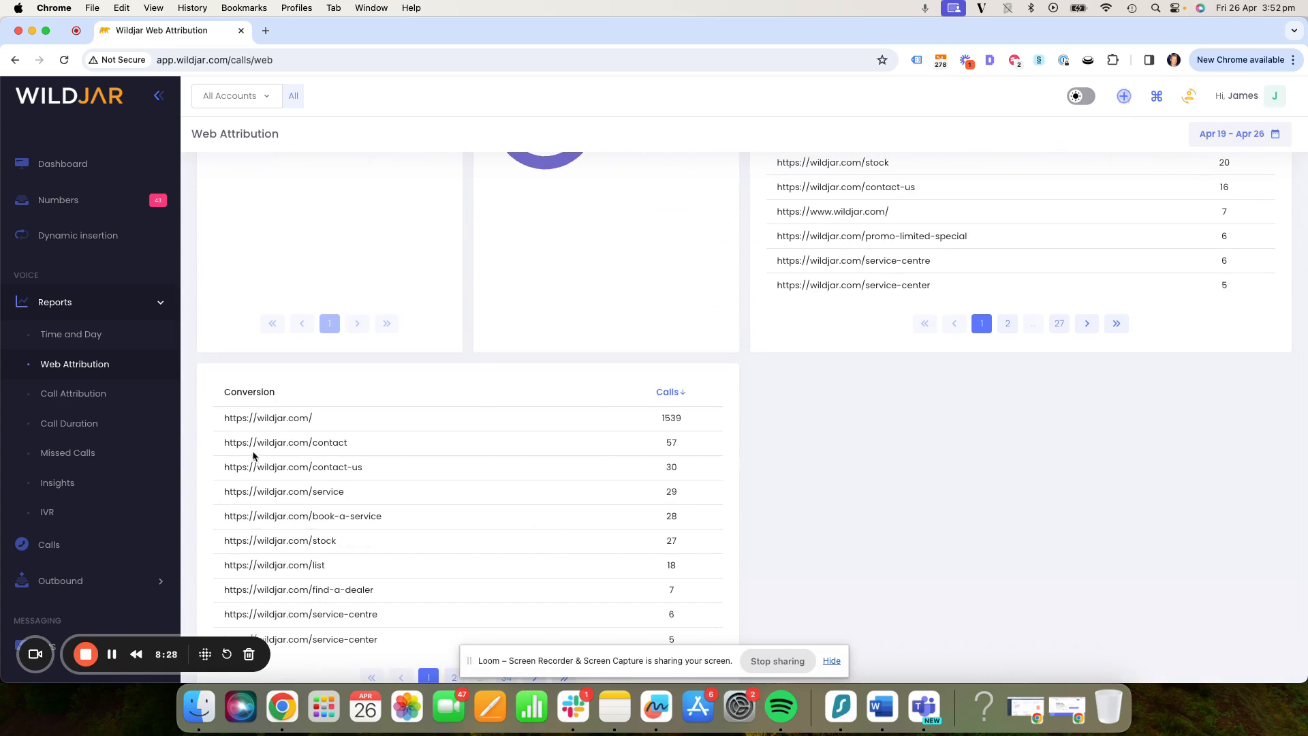
- Review the Call Attribution, Call Duration and Missed Calls reports for all accounts
click(74, 394)
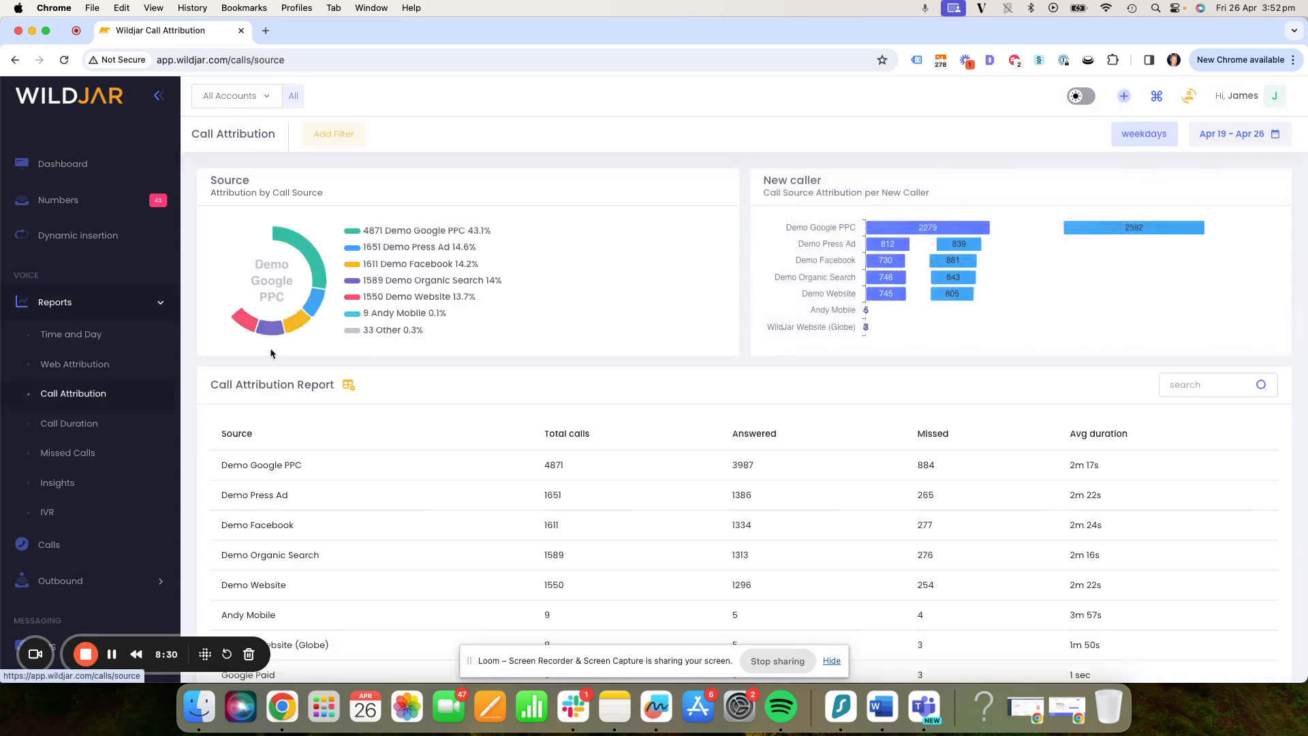
scroll(239, 376, down, 1)
click(69, 423)
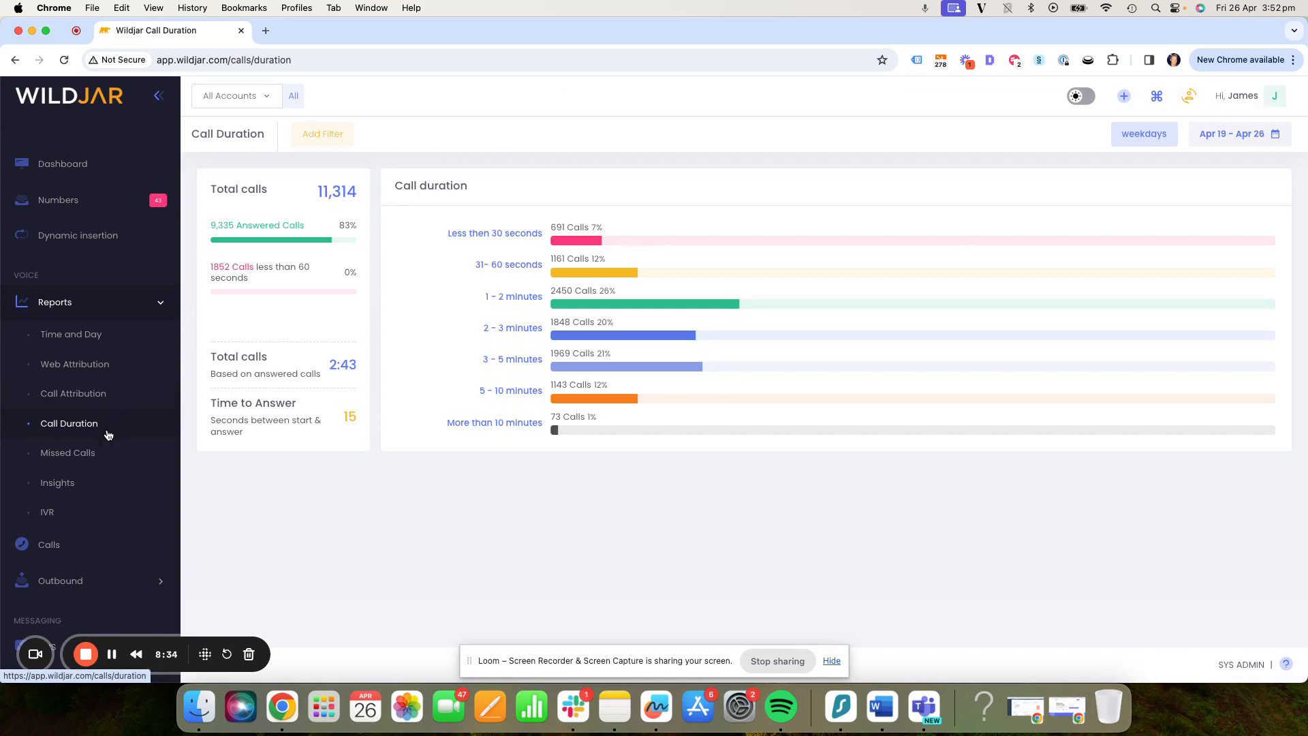
click(80, 454)
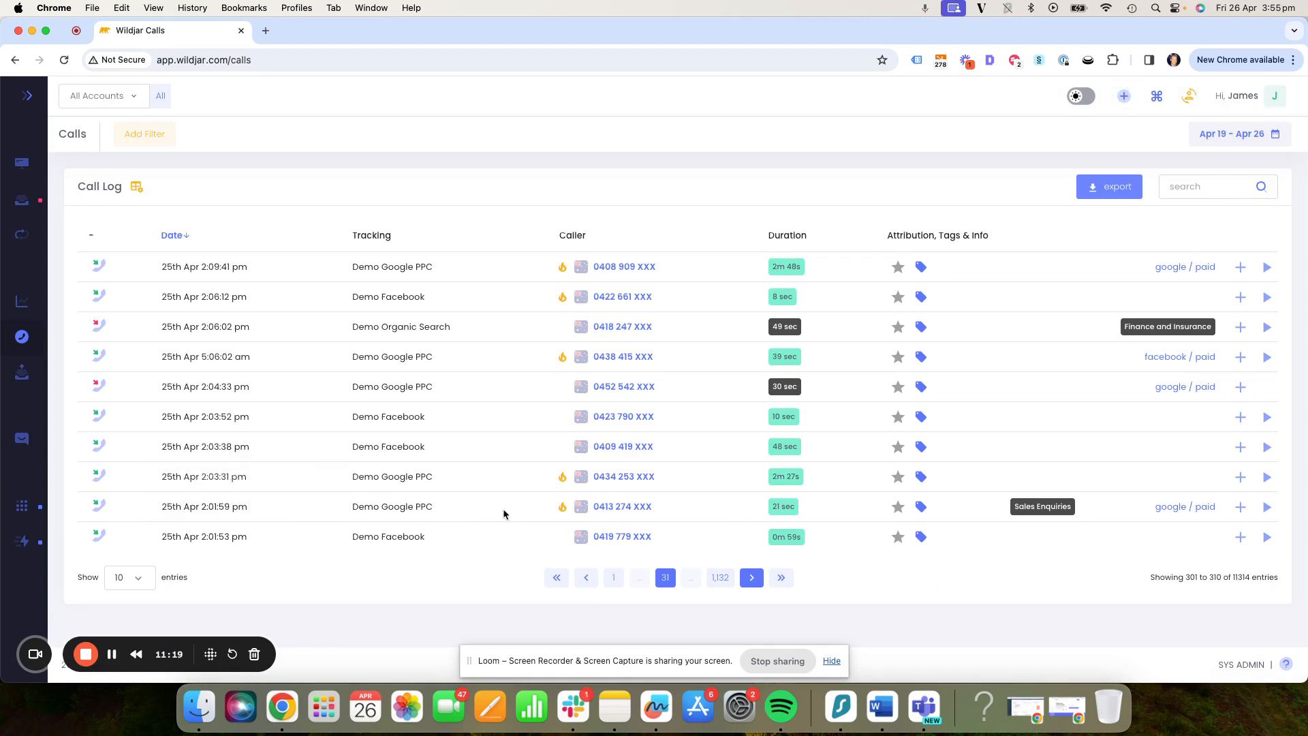
- In the call log, show the star ratings for the 25th Apr 2:01:59 pm Demo Google PPC call and examine its details
click(898, 507)
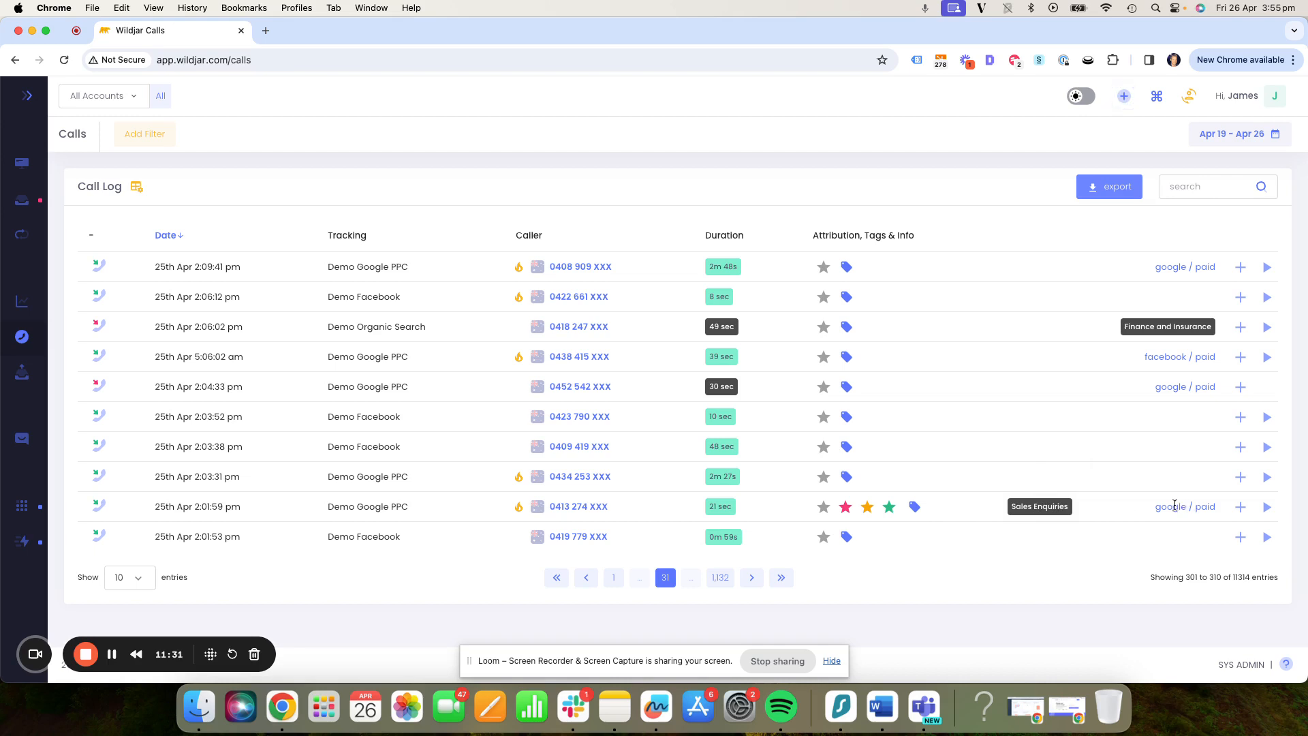
click(1239, 508)
scroll(1077, 526, down, 5)
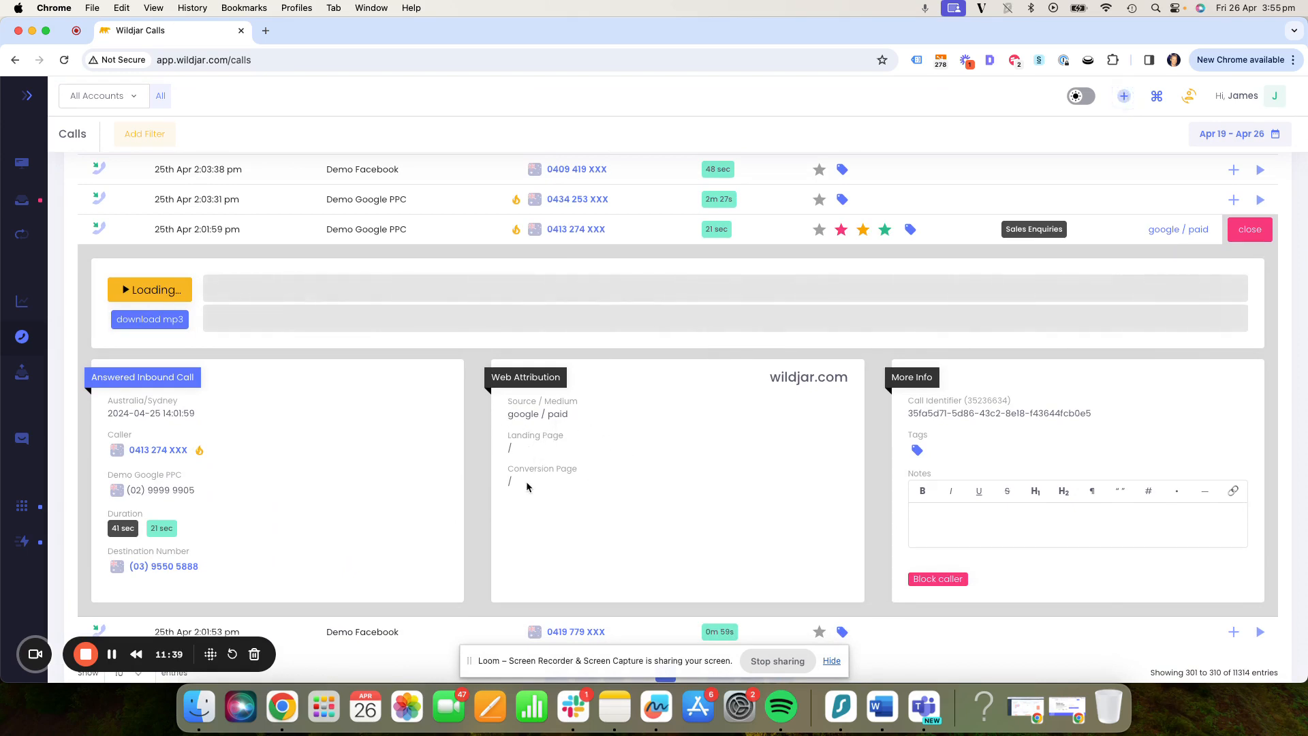
scroll(584, 494, down, 1)
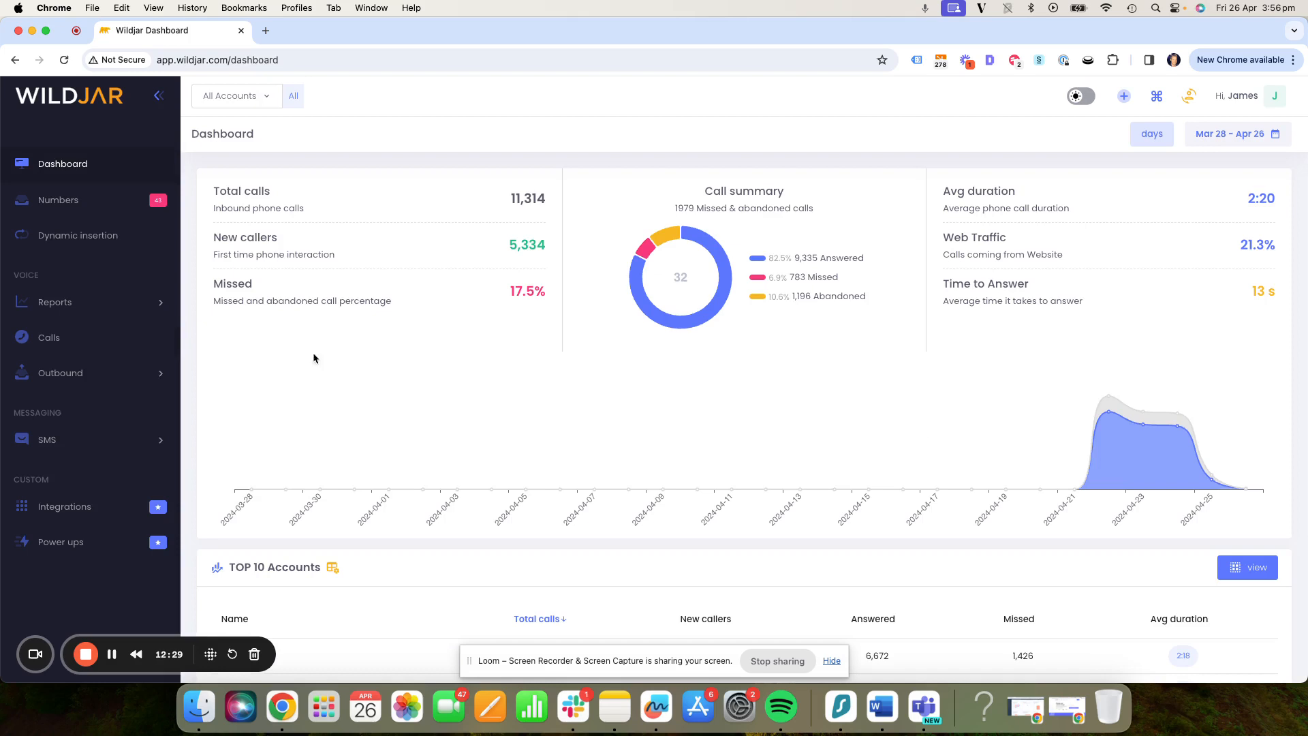
- View the SMS messaging options, including the inbox, bulk campaigns, bulk reports and campaign lists
click(104, 442)
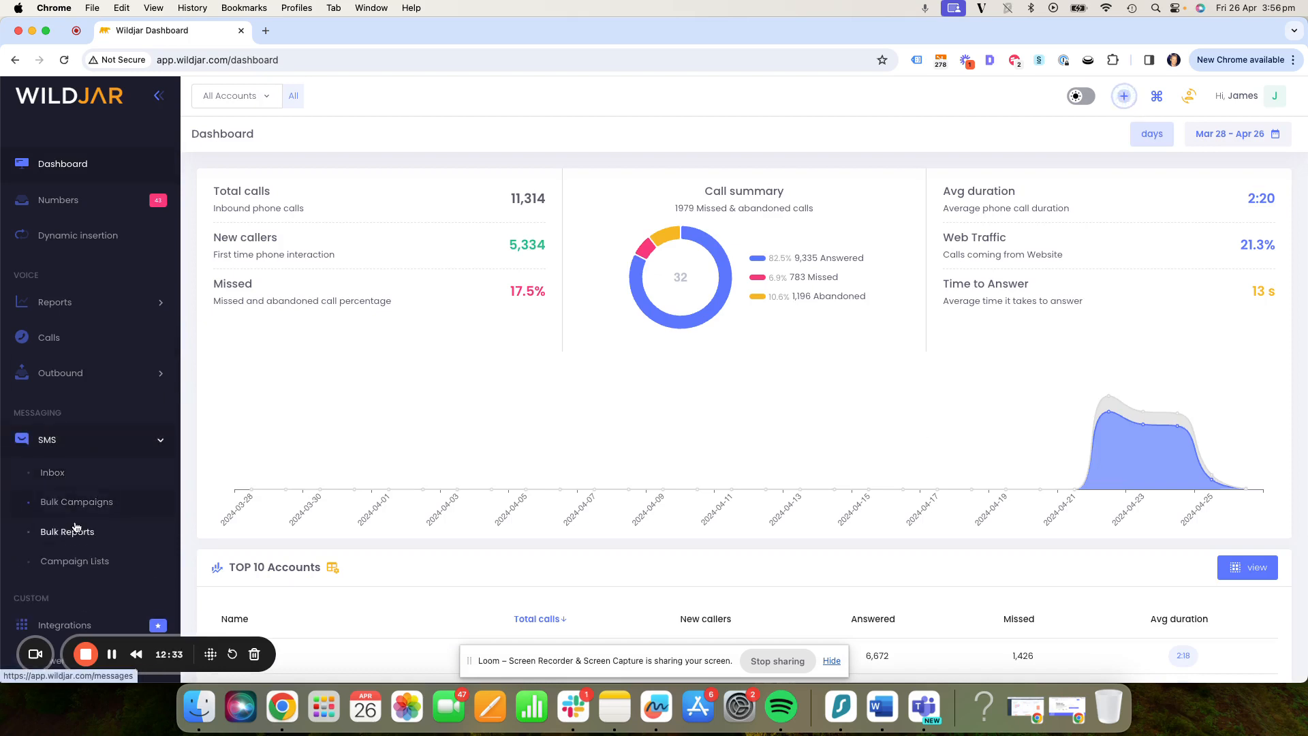
click(77, 445)
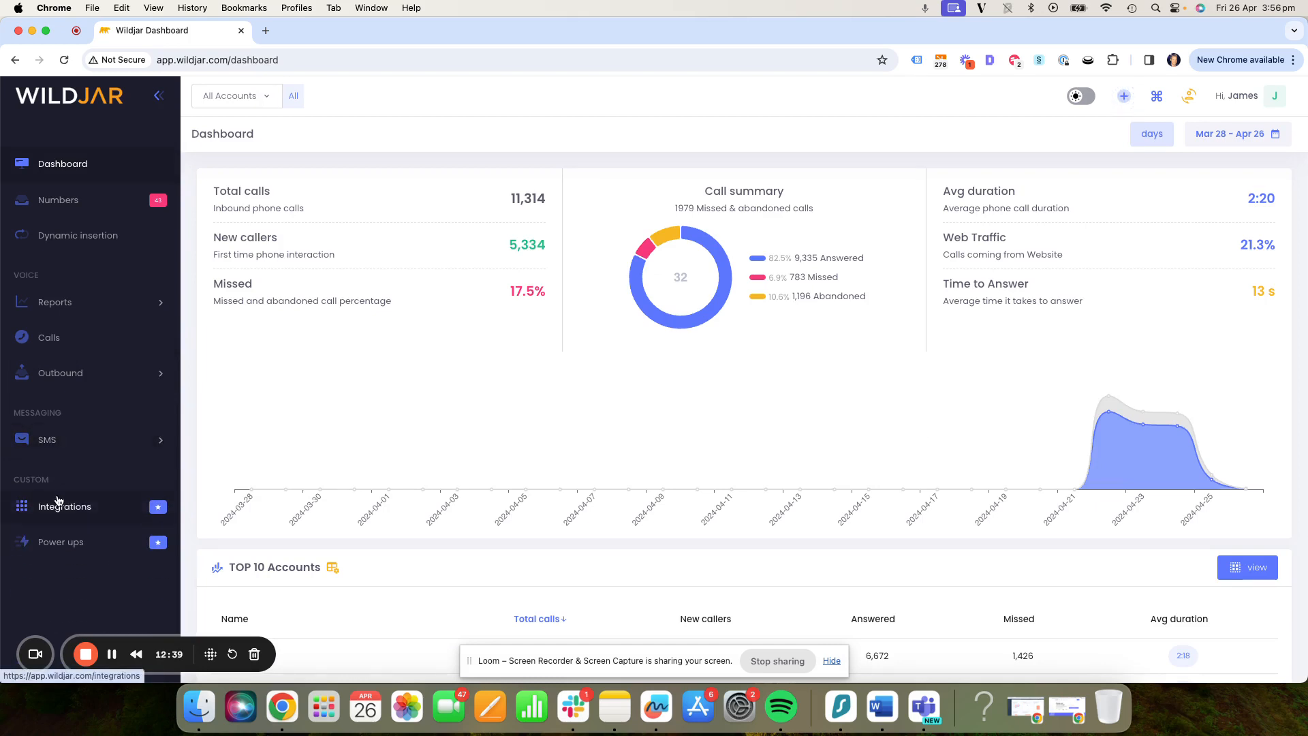
- In the White Label customisation for DEMO ACCOUNTS, set the menu background colour to #9C27B0 and review the branding settings
click(1190, 97)
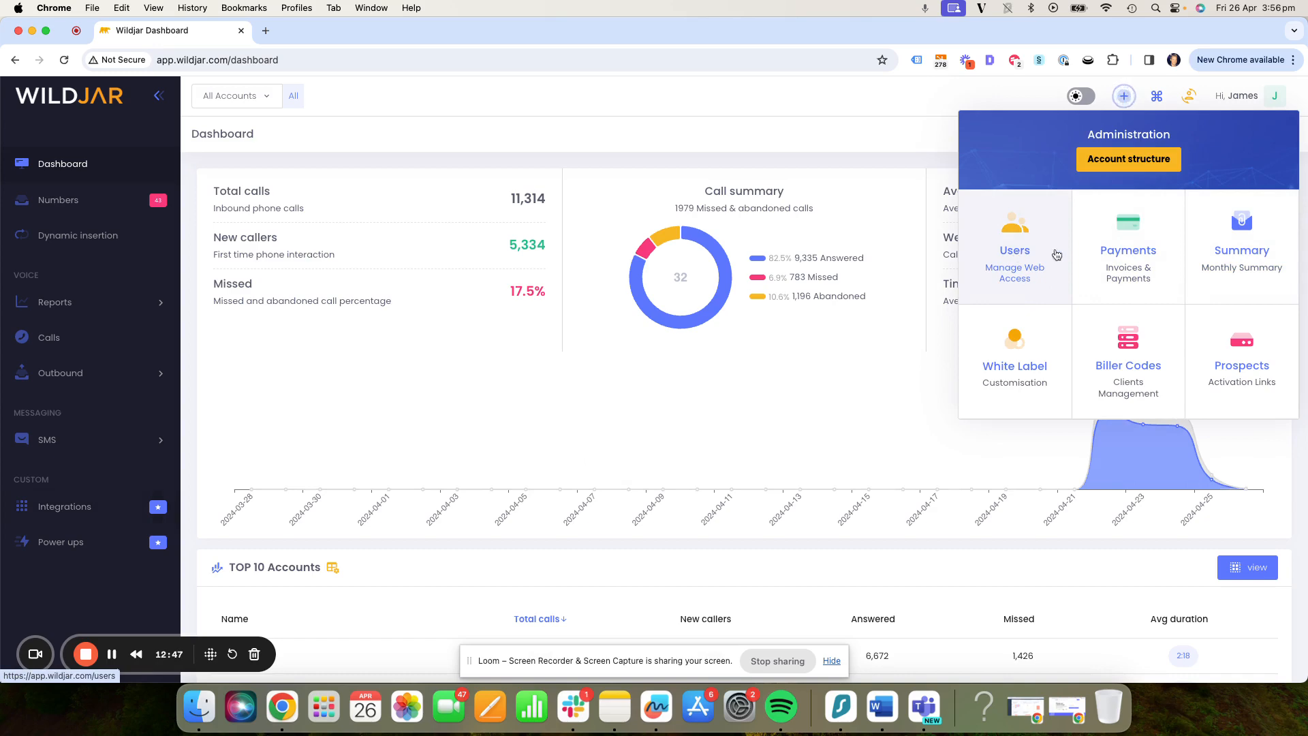
click(1034, 363)
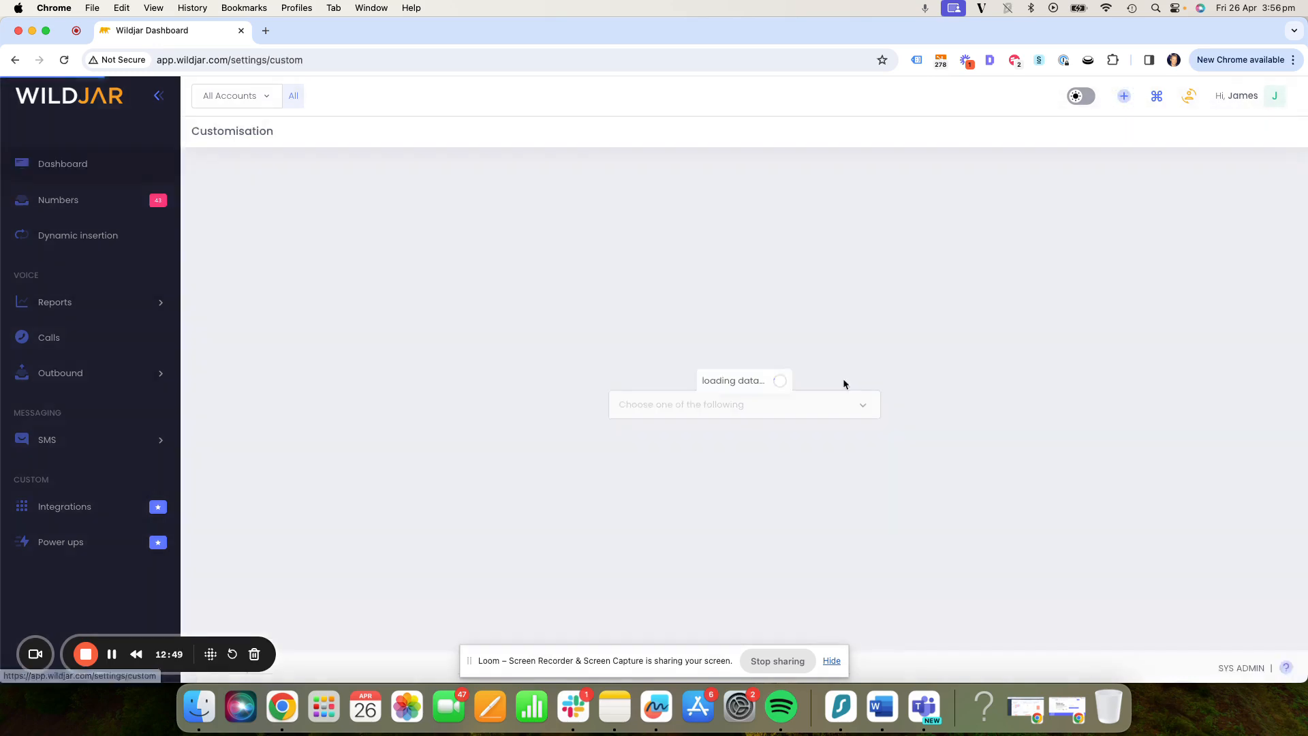
click(330, 429)
click(415, 325)
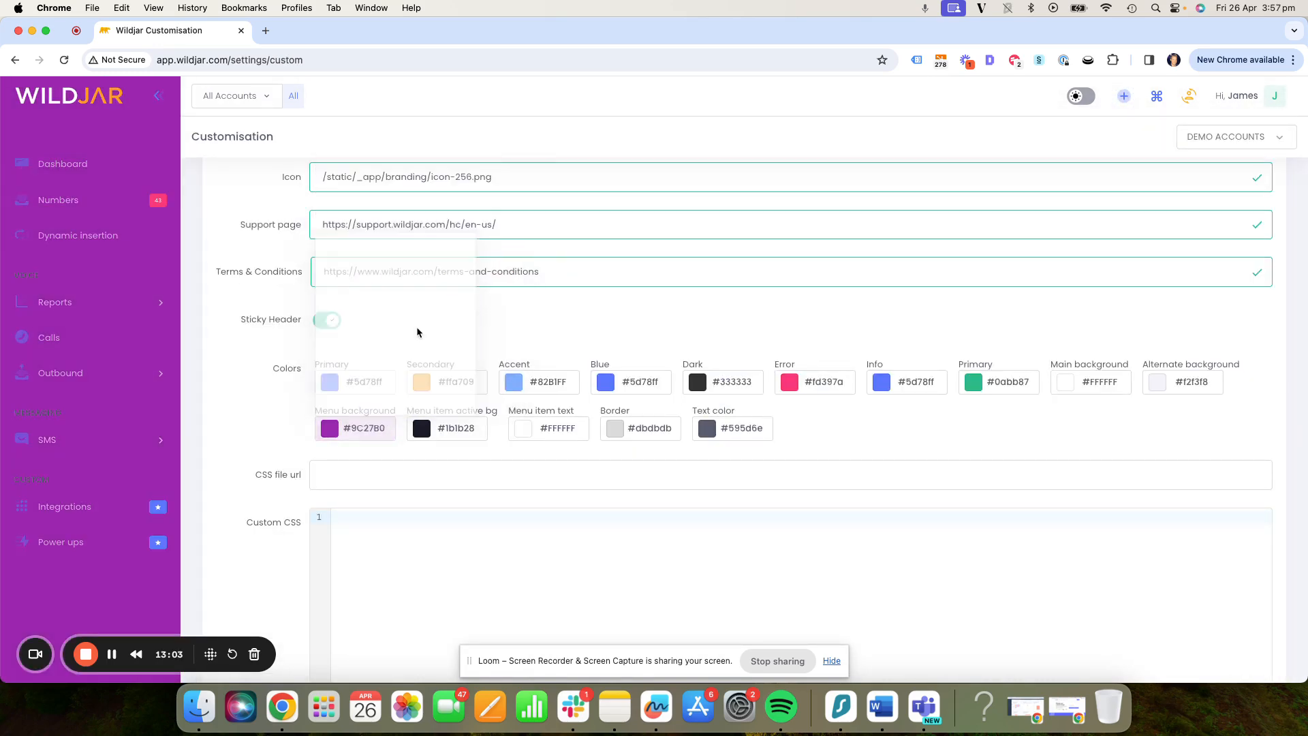
scroll(393, 400, up, 2)
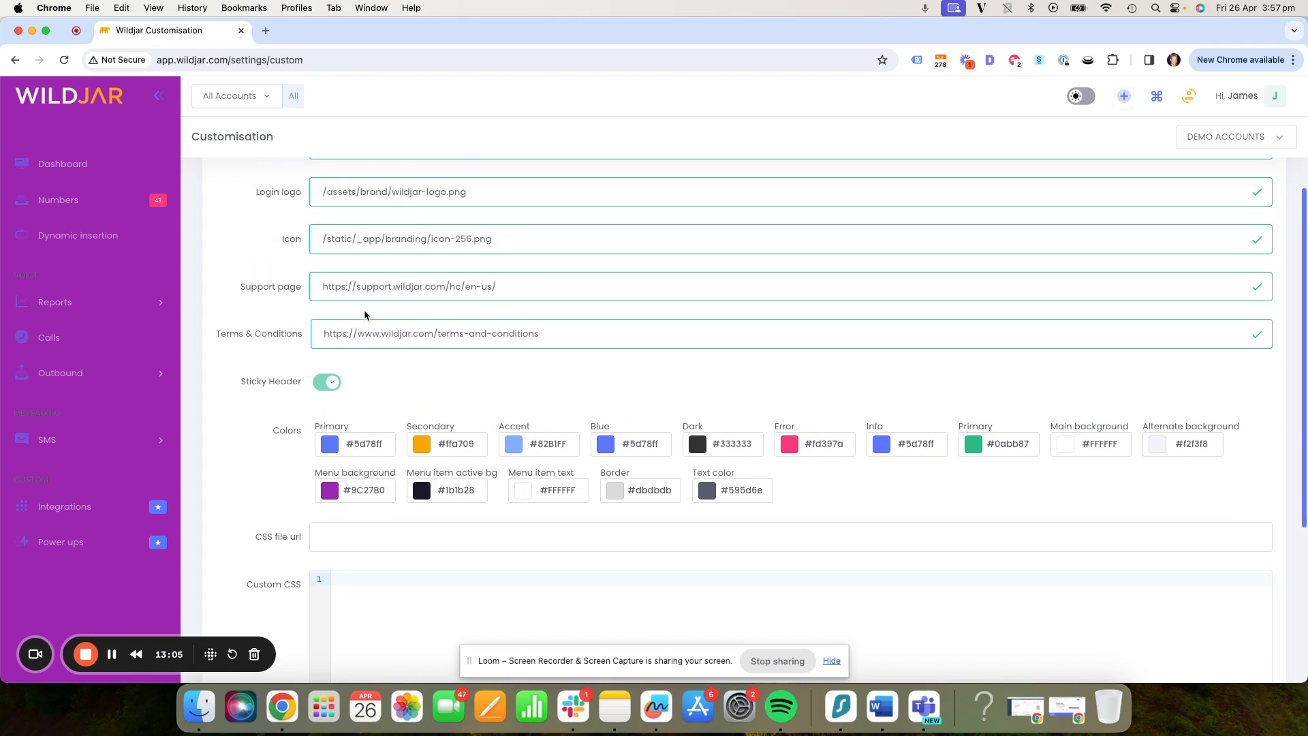
scroll(393, 382, down, 2)
scroll(394, 375, down, 2)
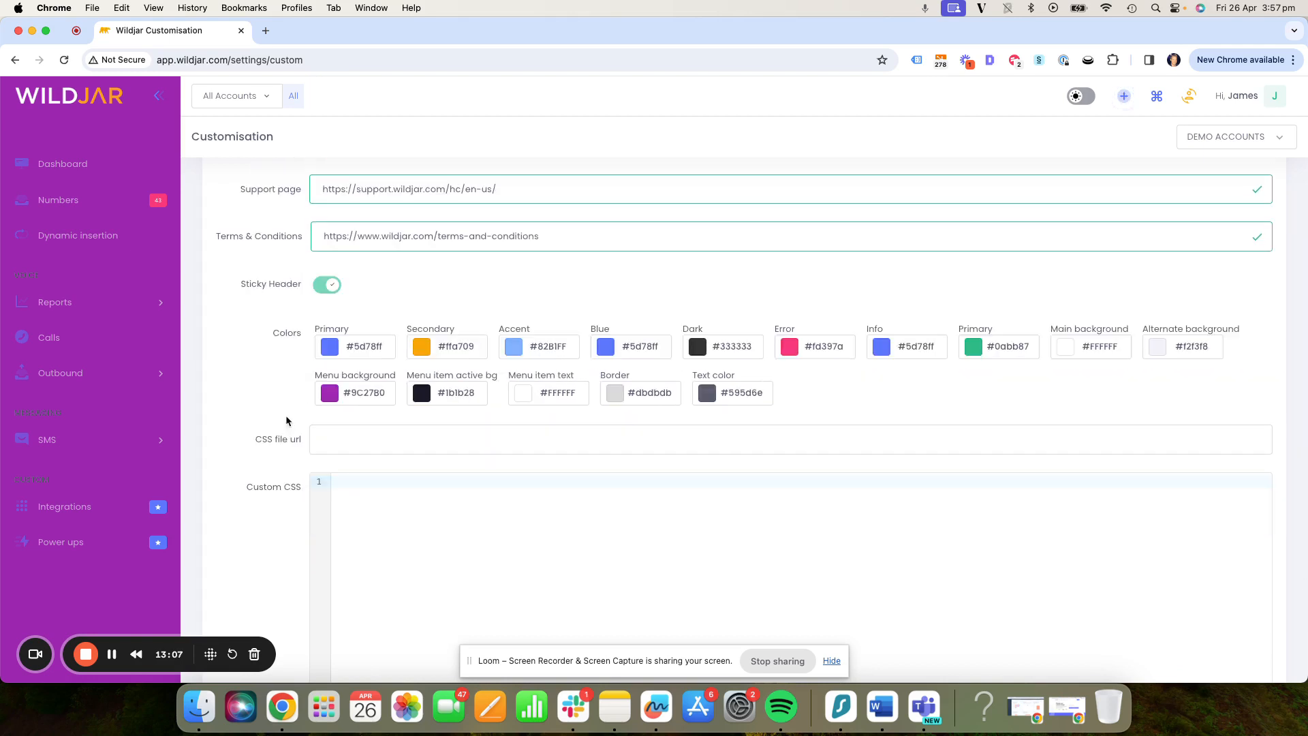
scroll(289, 418, up, 7)
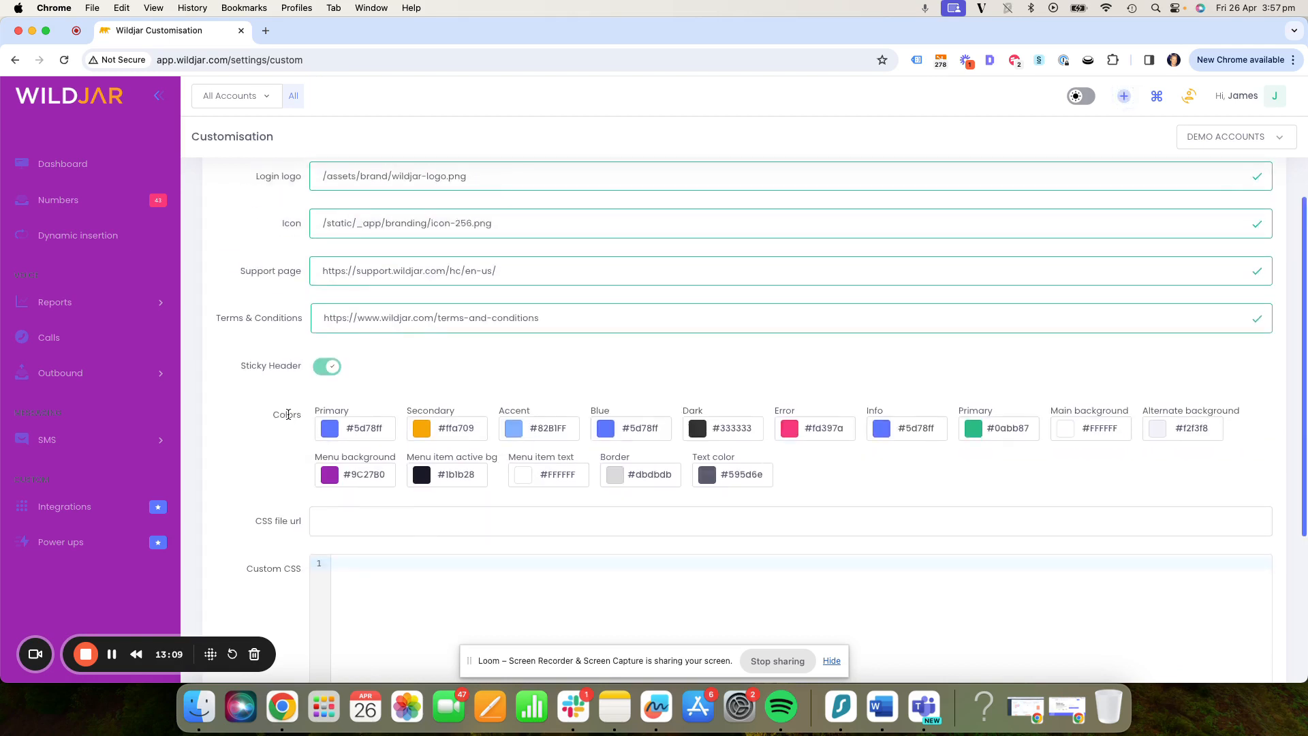